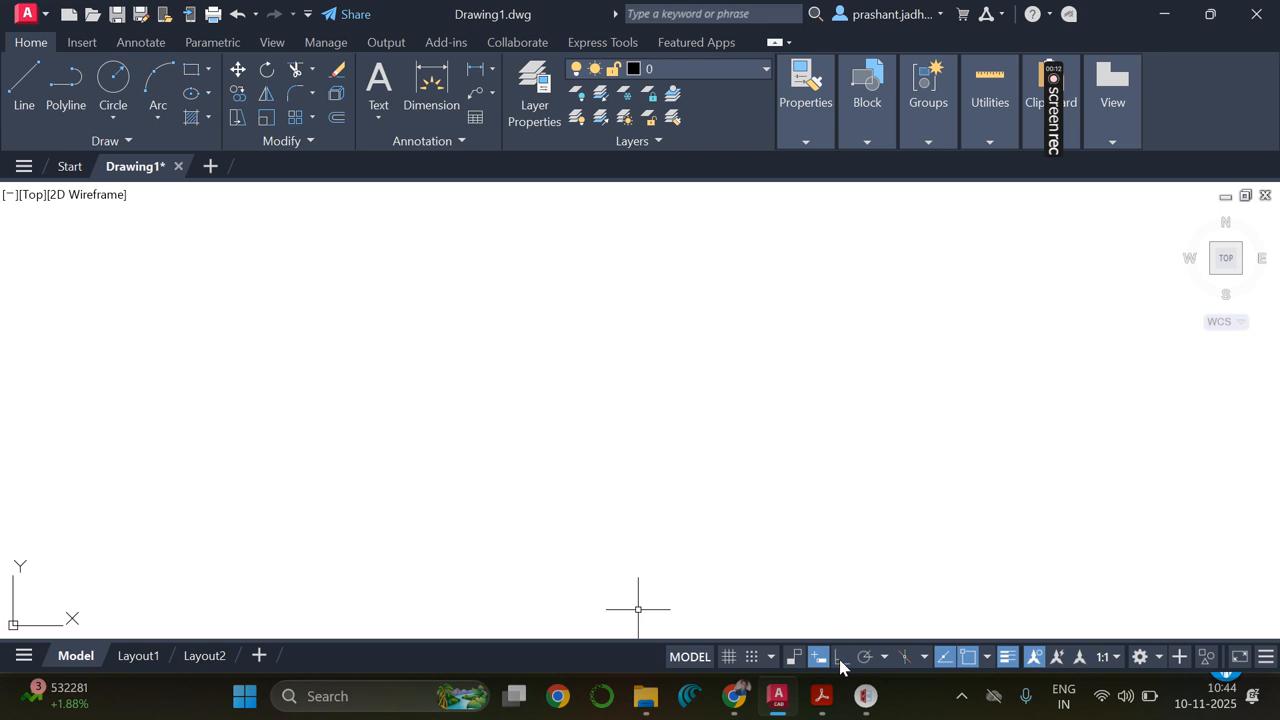
- Draw a zigzag chain of six connected freehand line segments across the empty drawing area
{"action": "left_click", "coordinate": [323, 473]}
{"action": "left_click", "coordinate": [488, 363]}
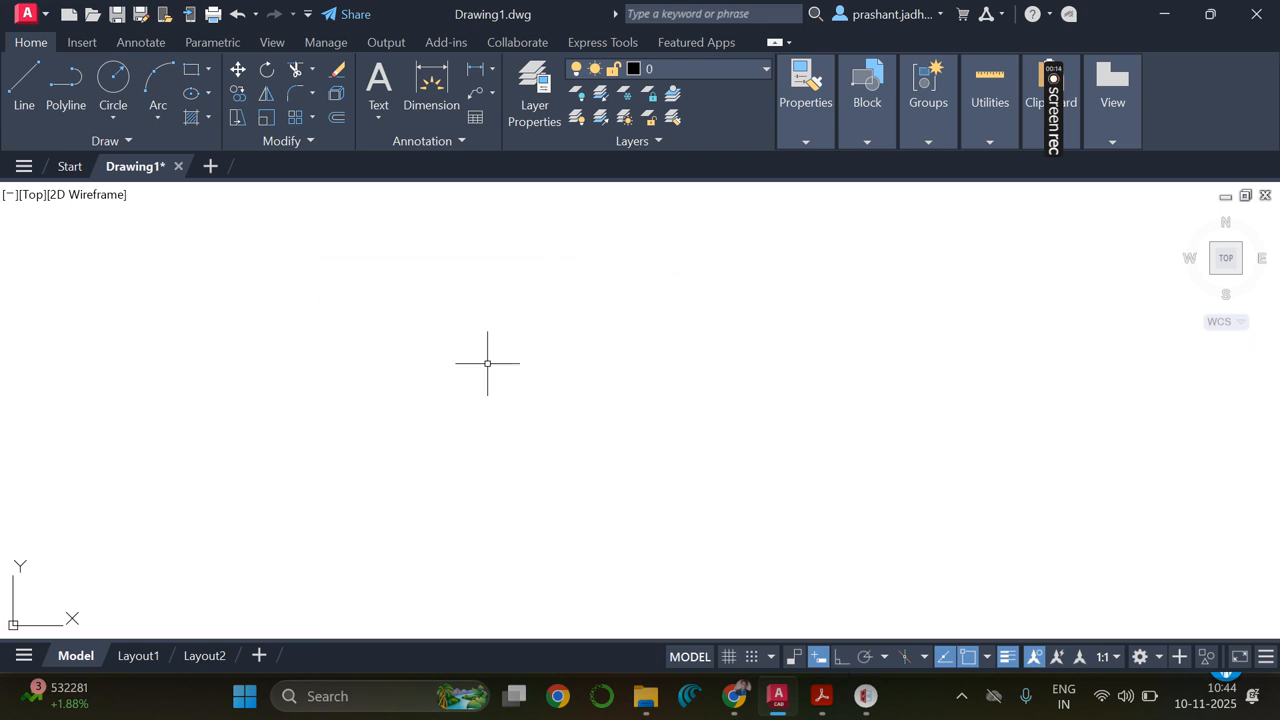
{"action": "type", "text": "l"}
{"action": "key", "text": "Return"}
{"action": "left_click", "coordinate": [250, 477]}
{"action": "left_click", "coordinate": [499, 251]}
{"action": "left_click", "coordinate": [747, 369]}
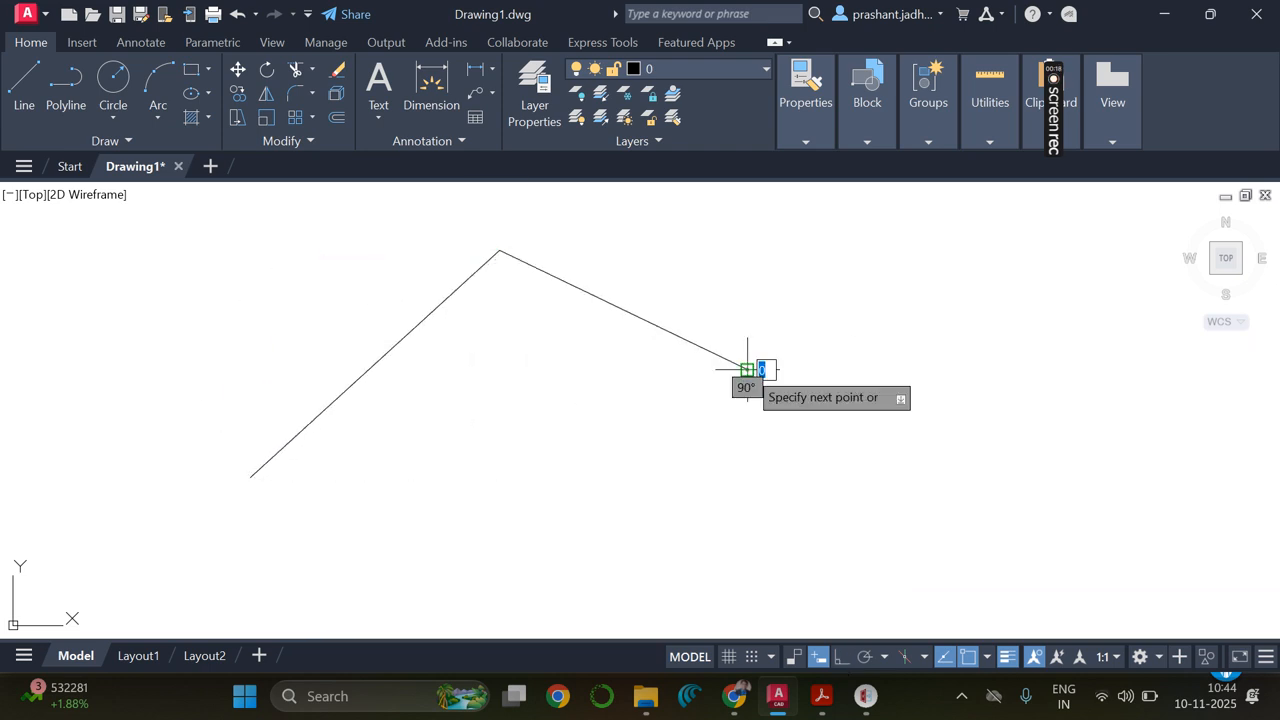
{"action": "left_click", "coordinate": [506, 475]}
{"action": "left_click", "coordinate": [757, 493]}
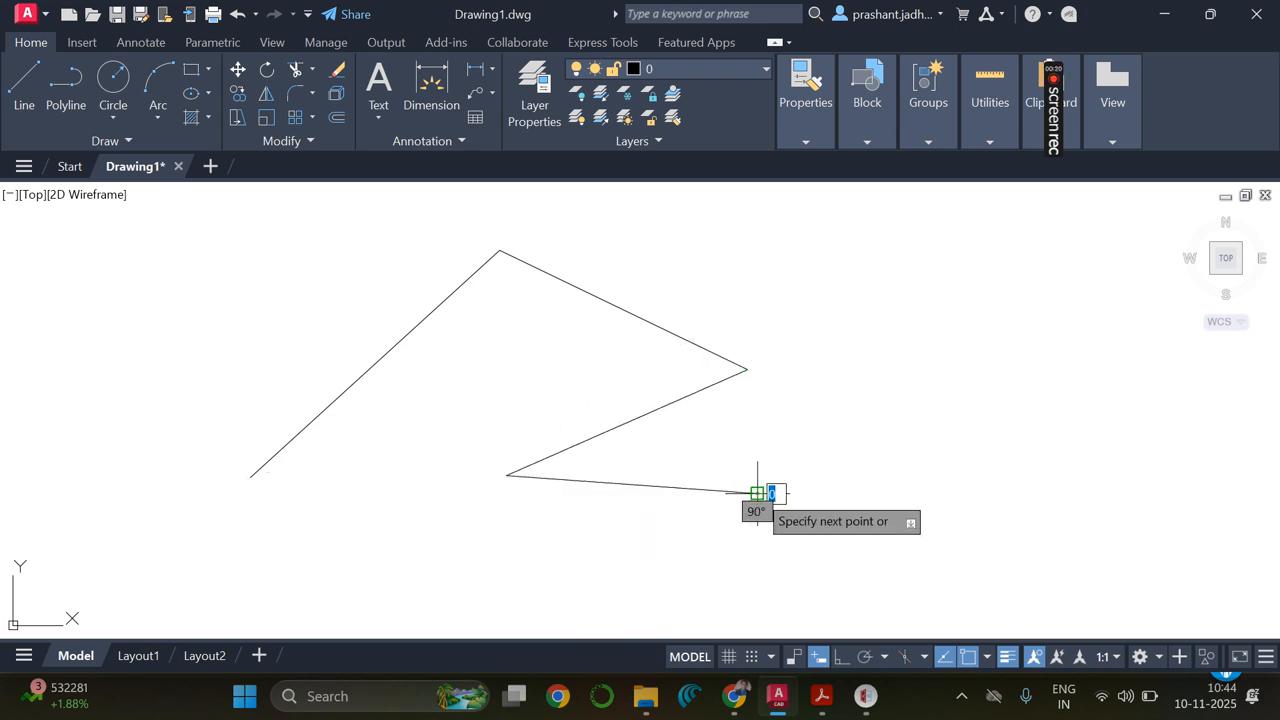
{"action": "left_click", "coordinate": [866, 266]}
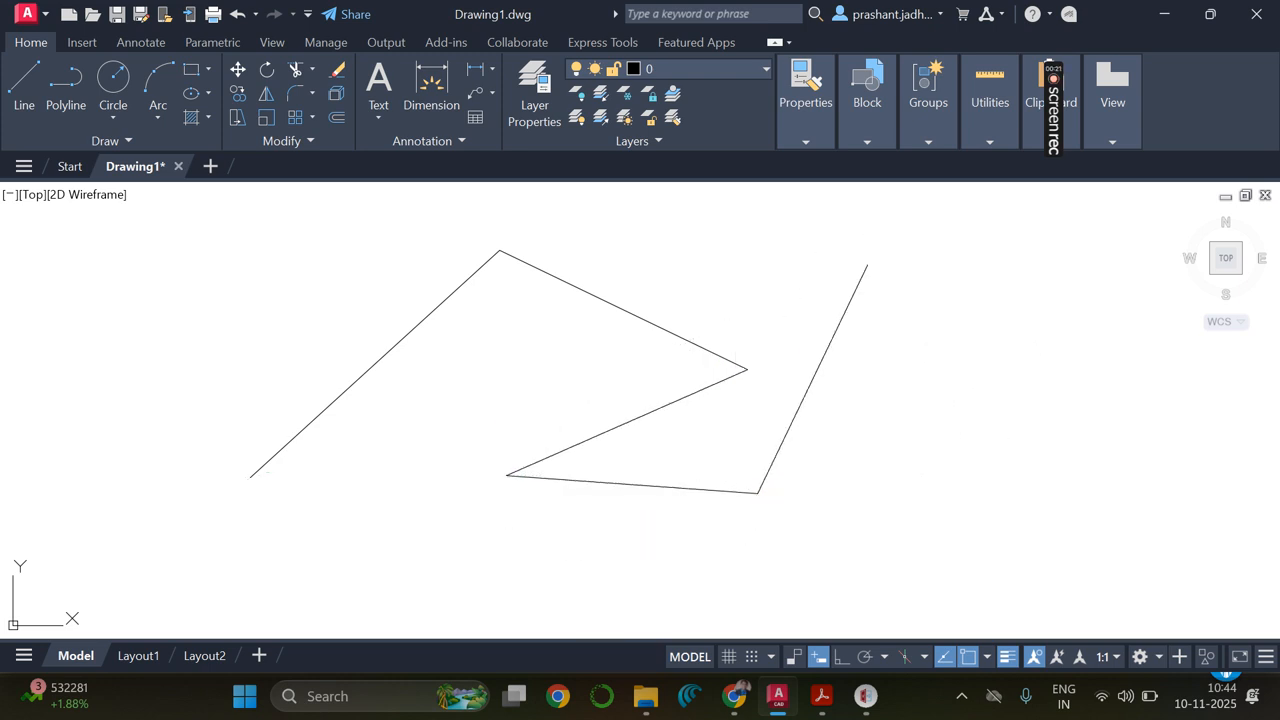
{"action": "left_click", "coordinate": [674, 251]}
{"action": "key", "text": "Escape"}
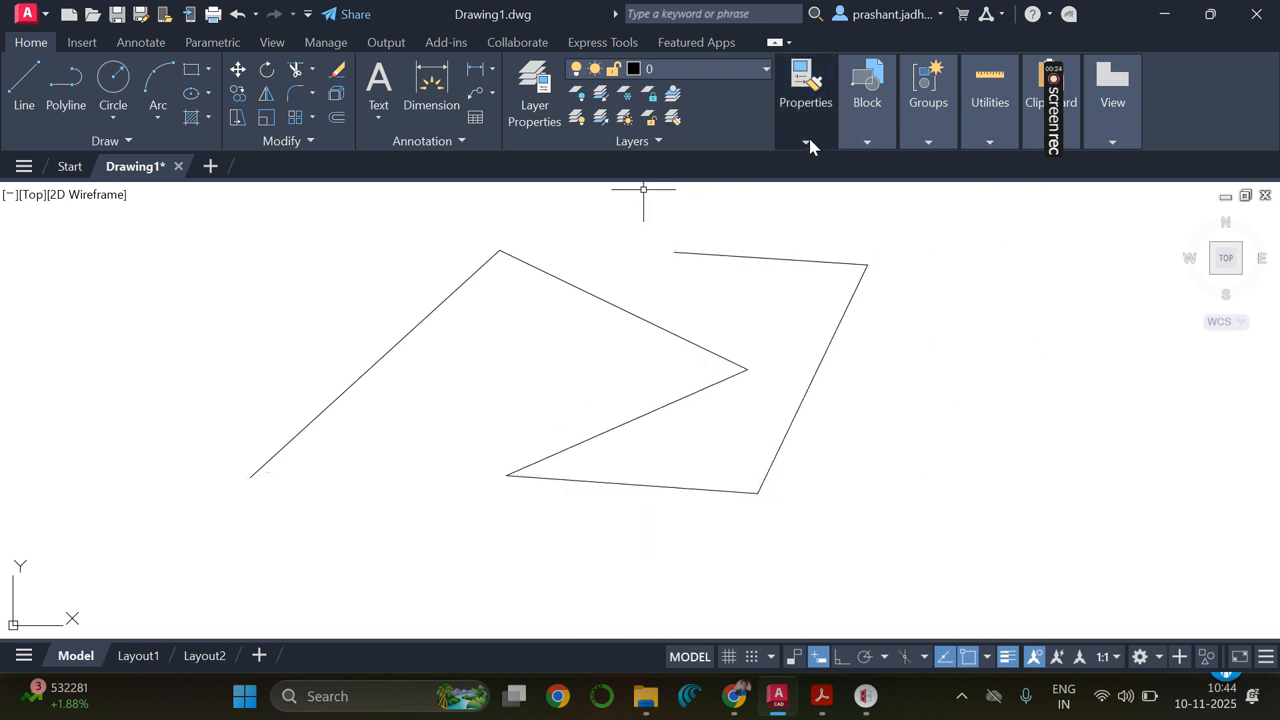
- Open the Layer Properties Manager, close it, and reopen it with the LA command
{"action": "left_click", "coordinate": [807, 138]}
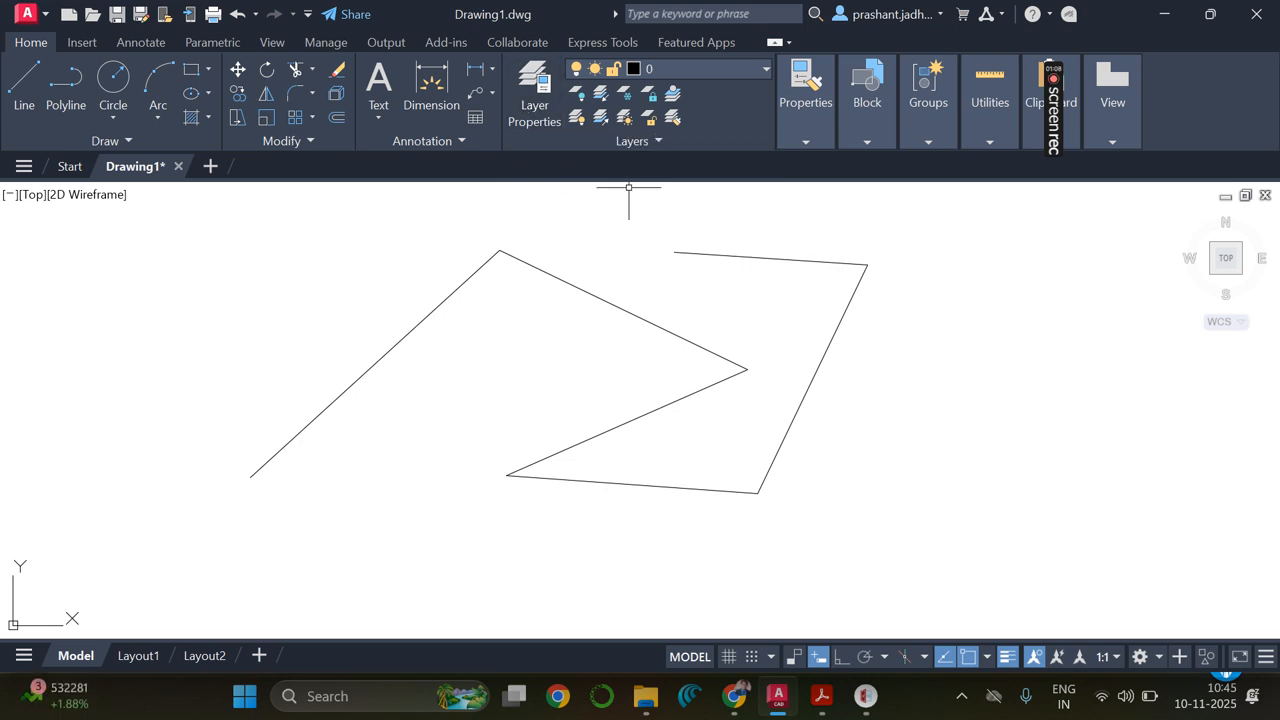
{"action": "left_click", "coordinate": [530, 93]}
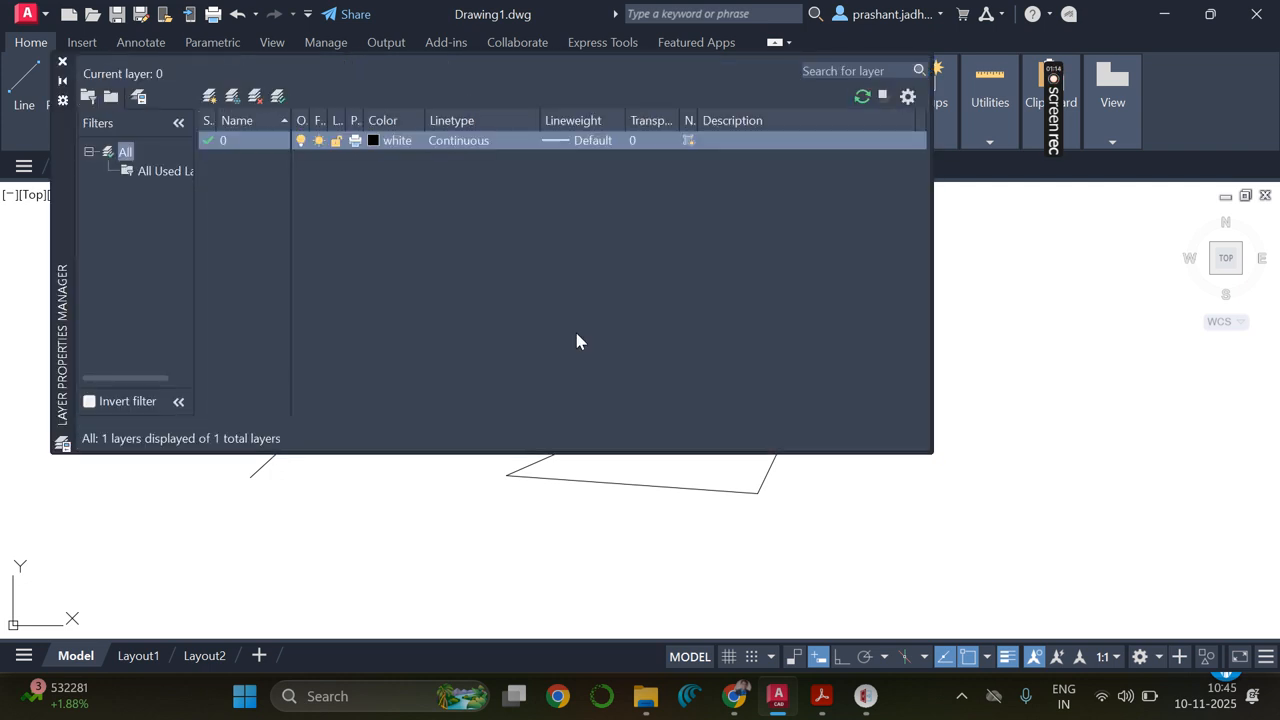
{"action": "left_click", "coordinate": [62, 61]}
{"action": "type", "text": "LA"}
{"action": "key", "text": "Return"}
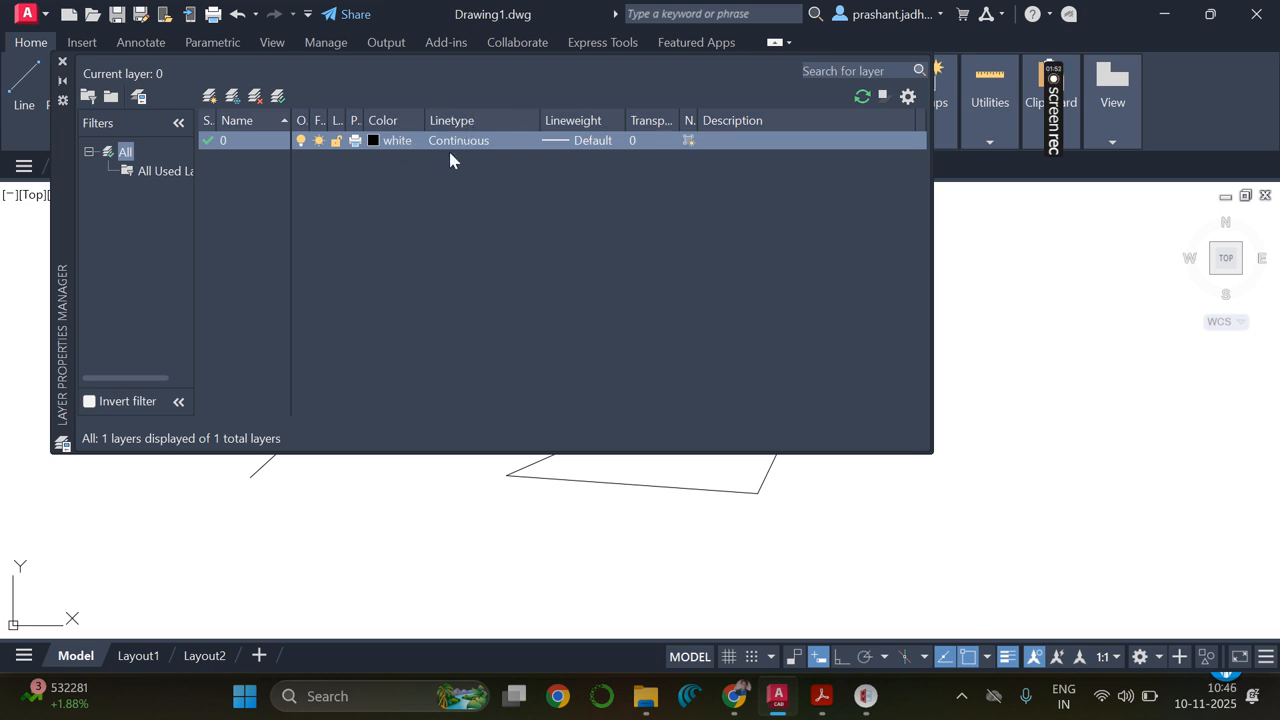
- Examine the loaded linetypes for layer 0 and the linetypes available to load from acadiso.lin
{"action": "left_click", "coordinate": [476, 146]}
{"action": "left_click", "coordinate": [476, 146]}
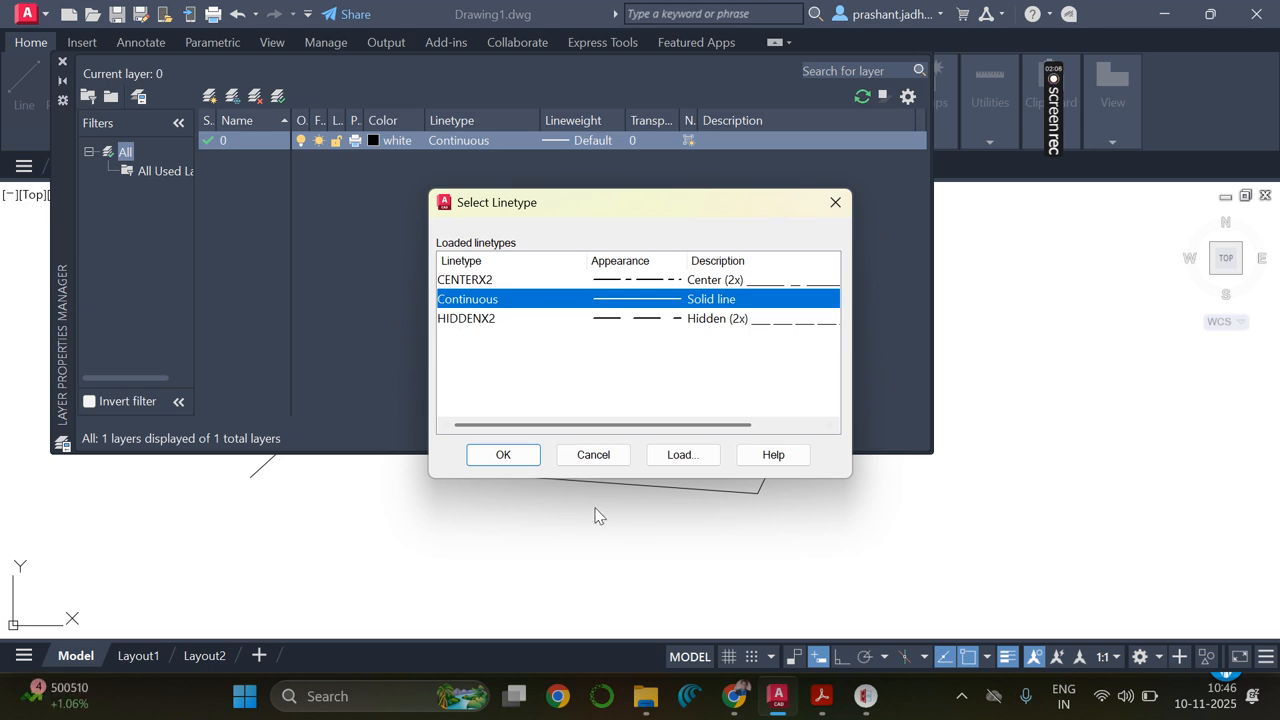
{"action": "left_click", "coordinate": [679, 455]}
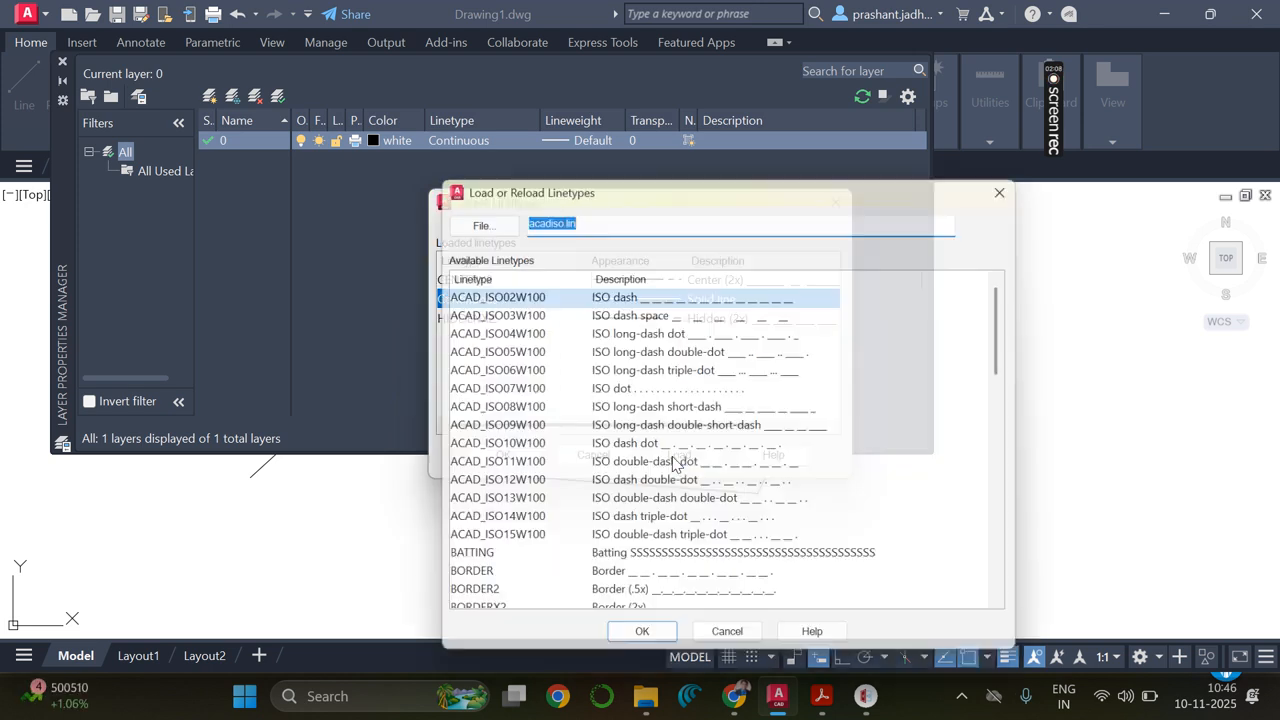
{"action": "left_click", "coordinate": [655, 646]}
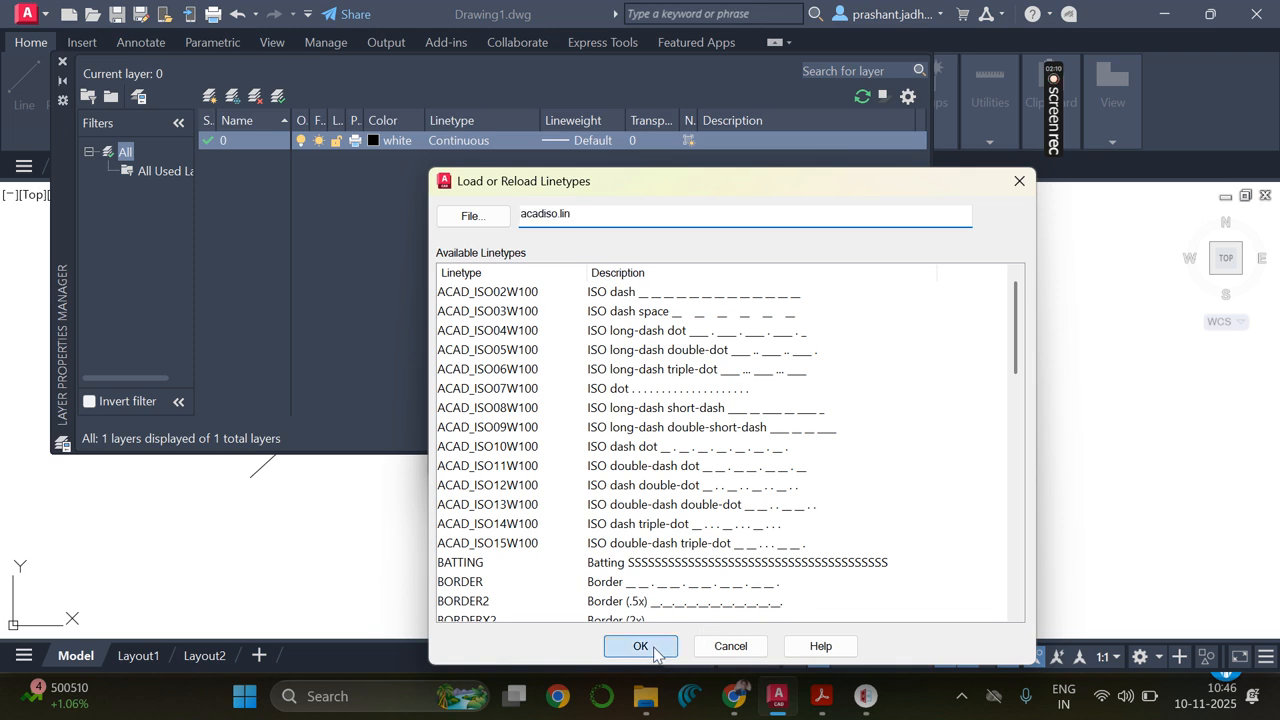
{"action": "left_click", "coordinate": [811, 469]}
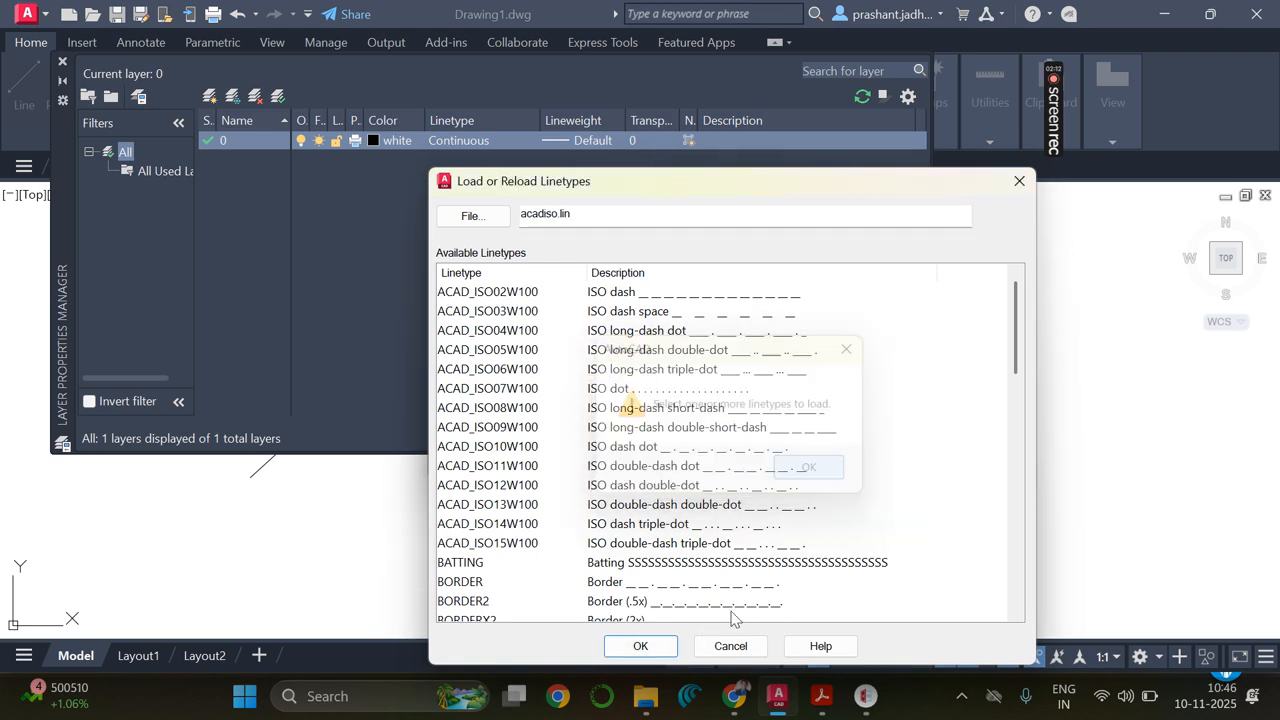
{"action": "left_click", "coordinate": [730, 645]}
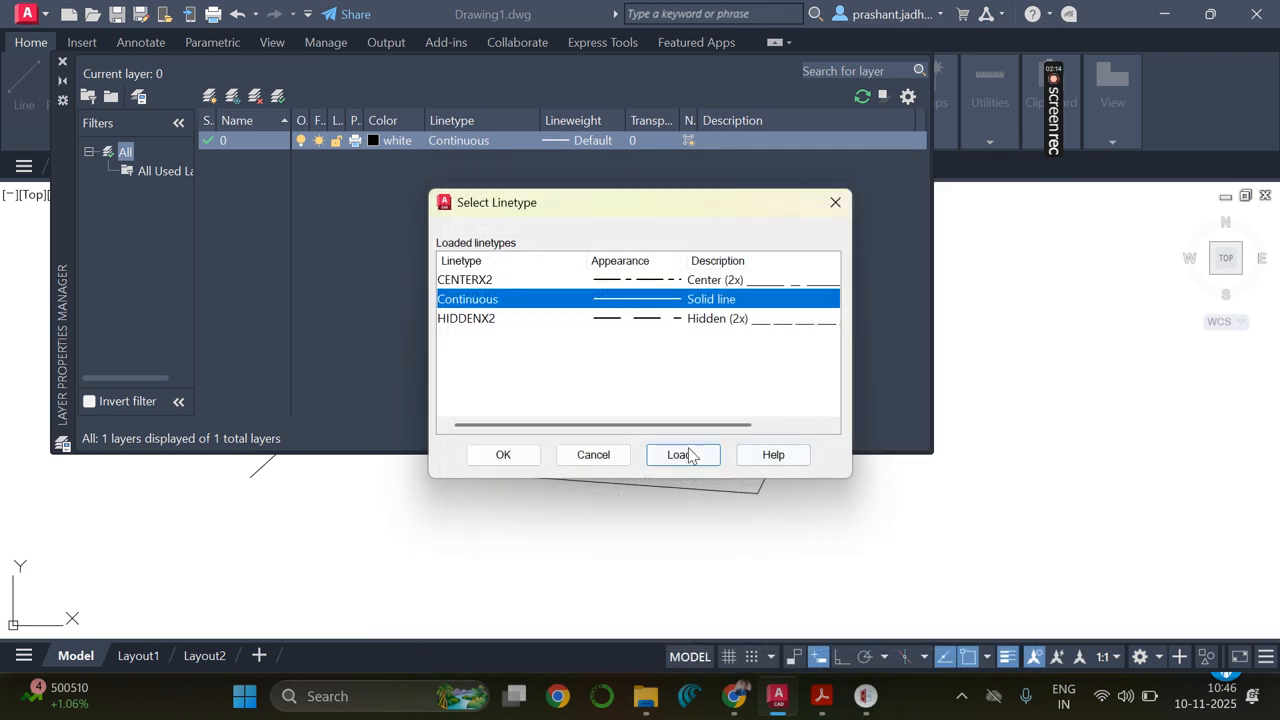
{"action": "left_click", "coordinate": [590, 454]}
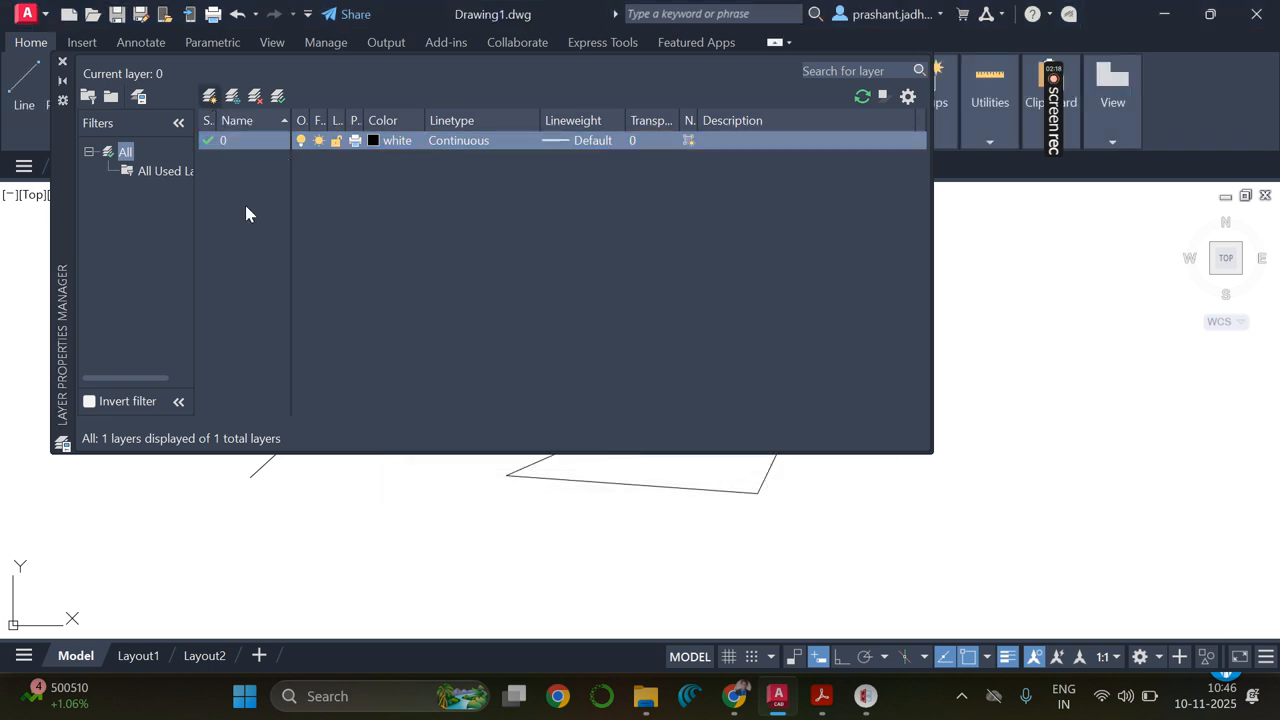
{"action": "left_click", "coordinate": [212, 97]}
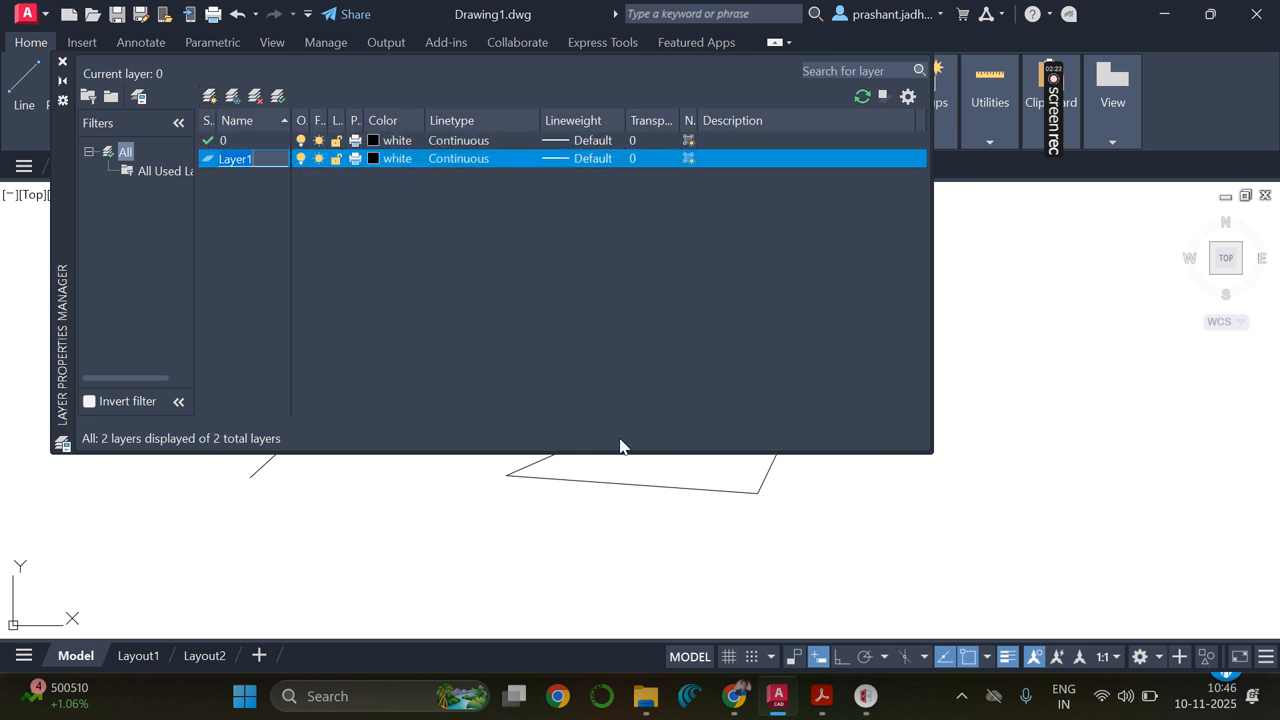
{"action": "key", "text": "BackSpace"}
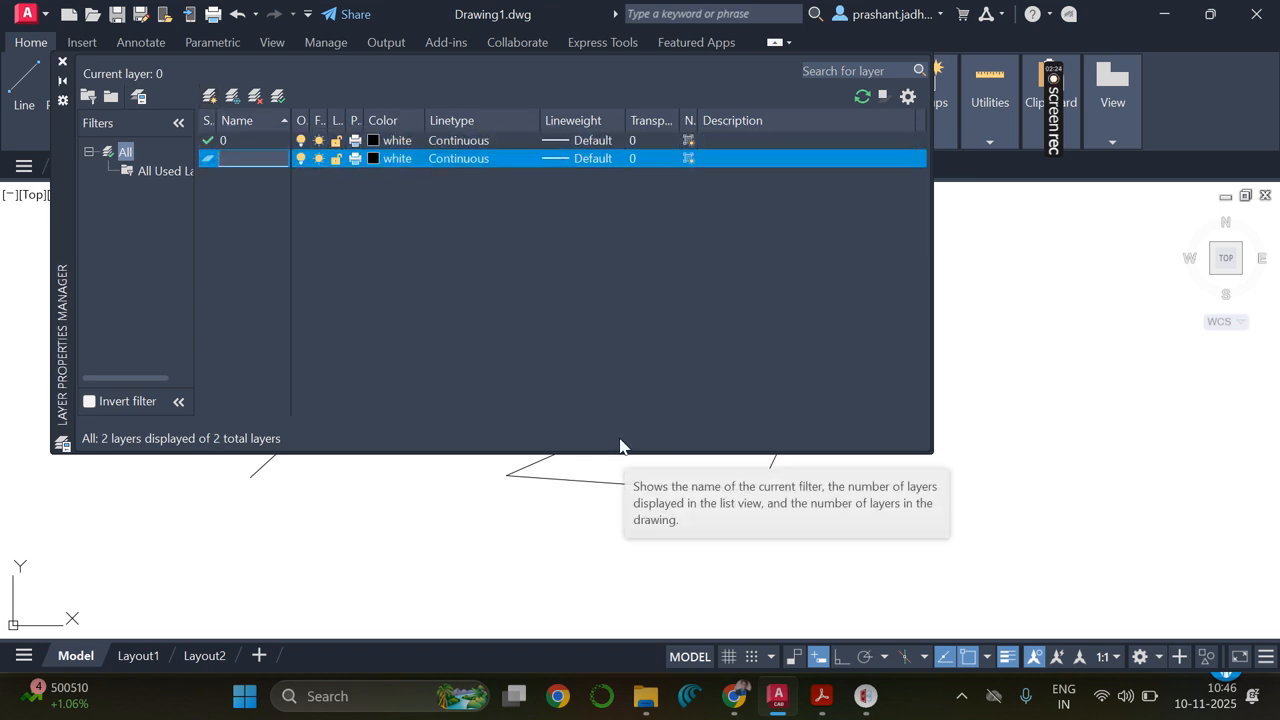
{"action": "key", "text": "Escape"}
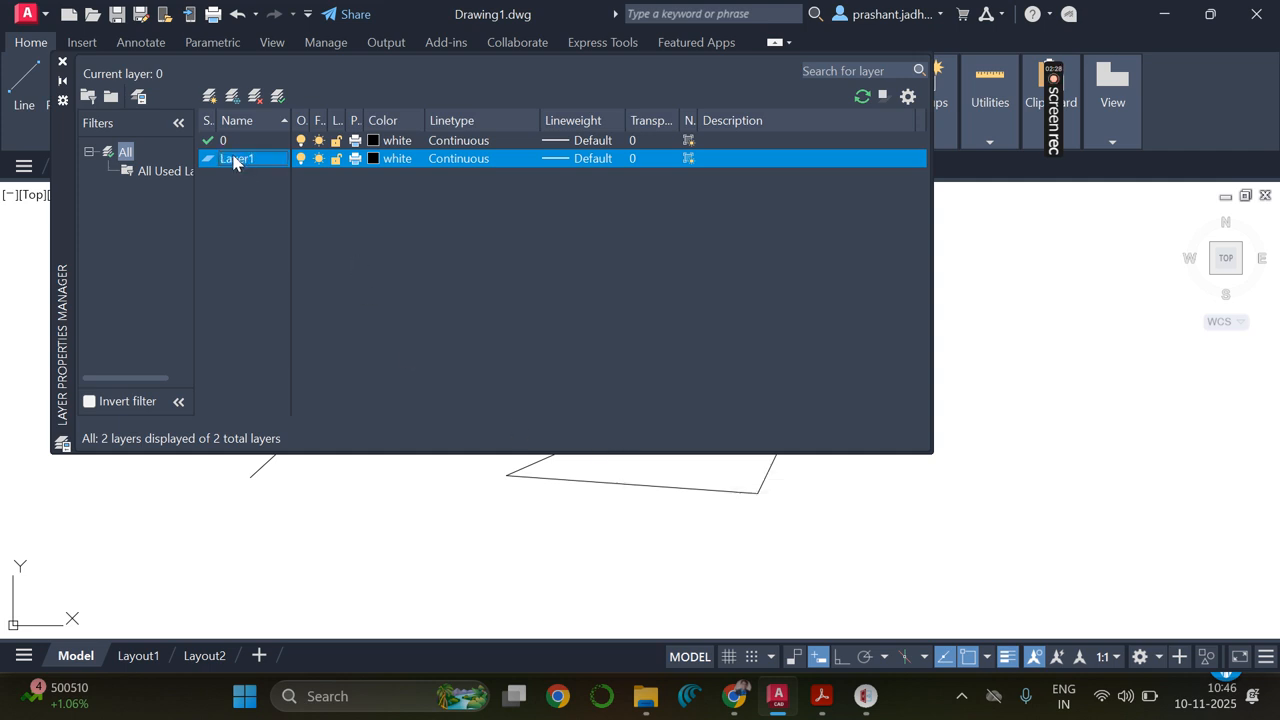
{"action": "left_click", "coordinate": [255, 96]}
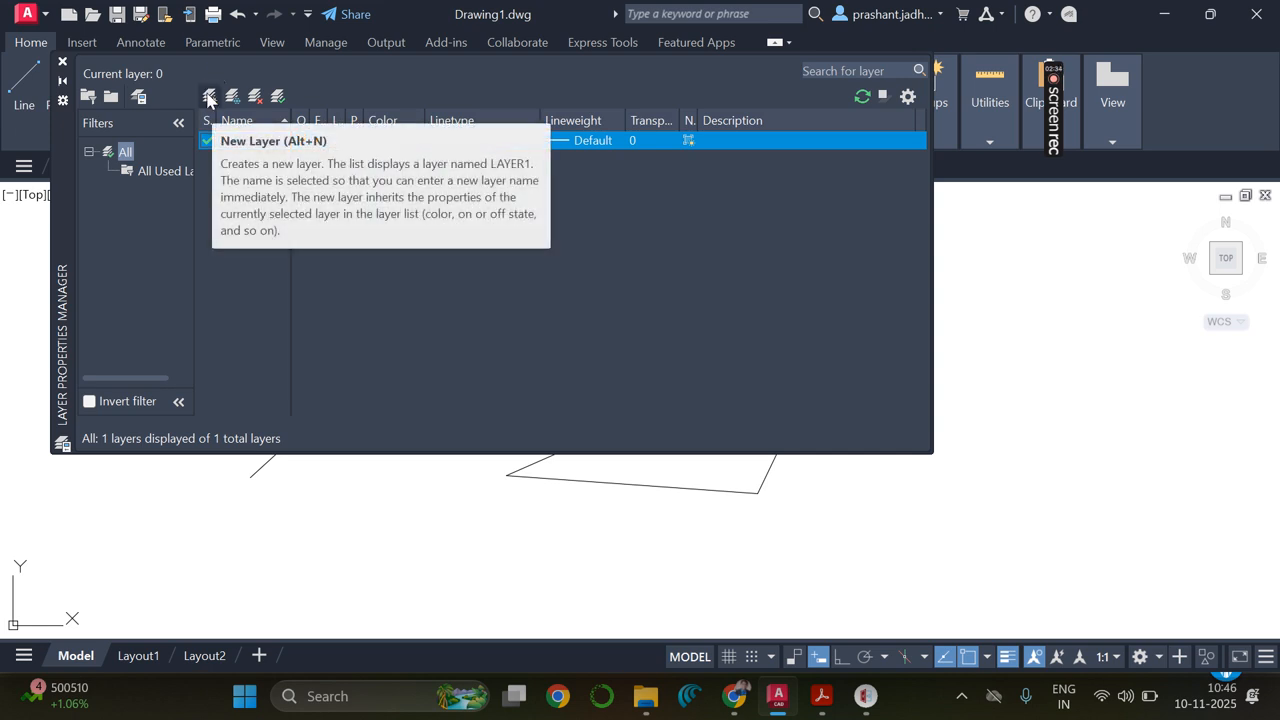
- Create a new layer named VISIBLE
{"action": "left_click", "coordinate": [209, 97]}
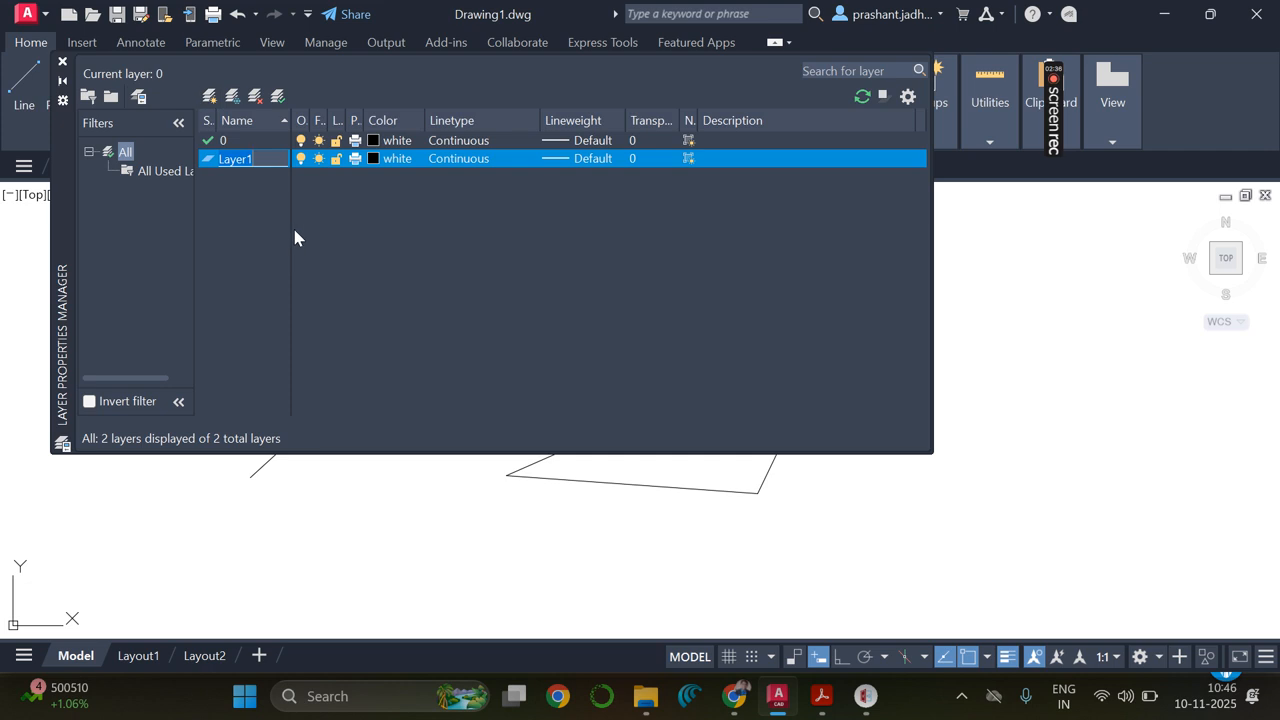
{"action": "key", "text": "BackSpace"}
{"action": "type", "text": "VISIBLE"}
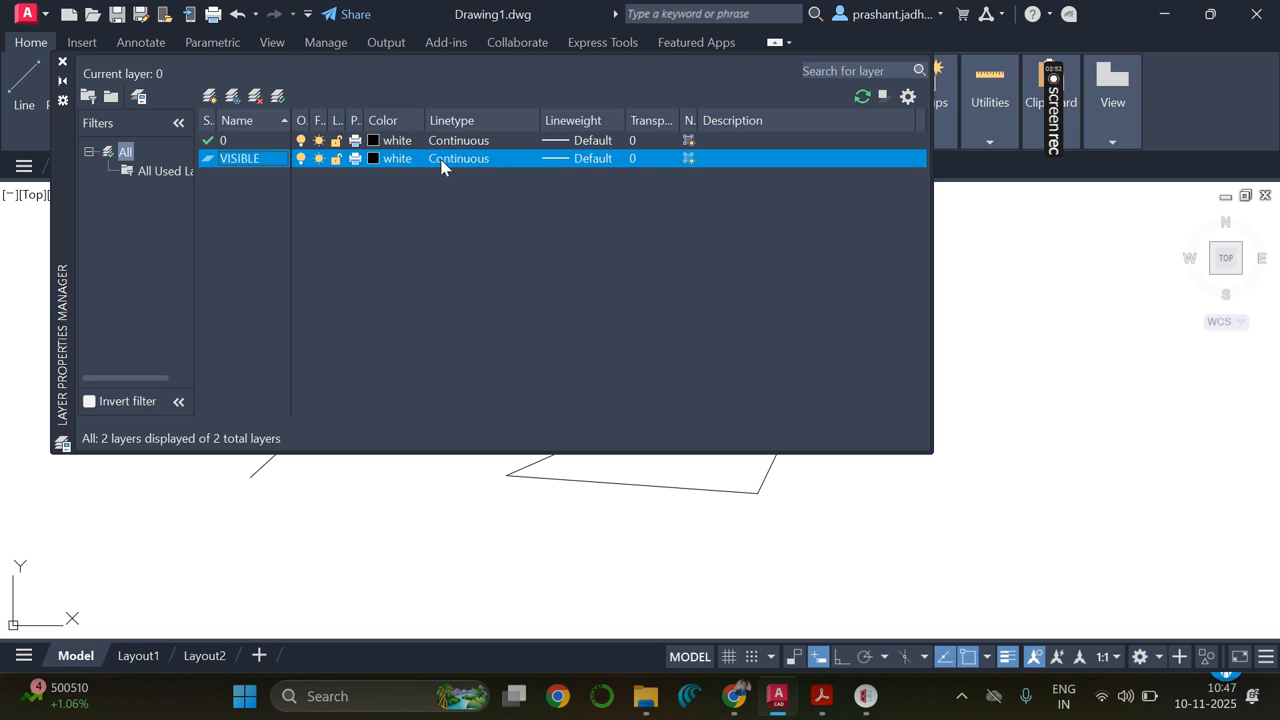
- Set the lineweight of the VISIBLE layer to 0.30 mm
{"action": "left_click", "coordinate": [576, 161]}
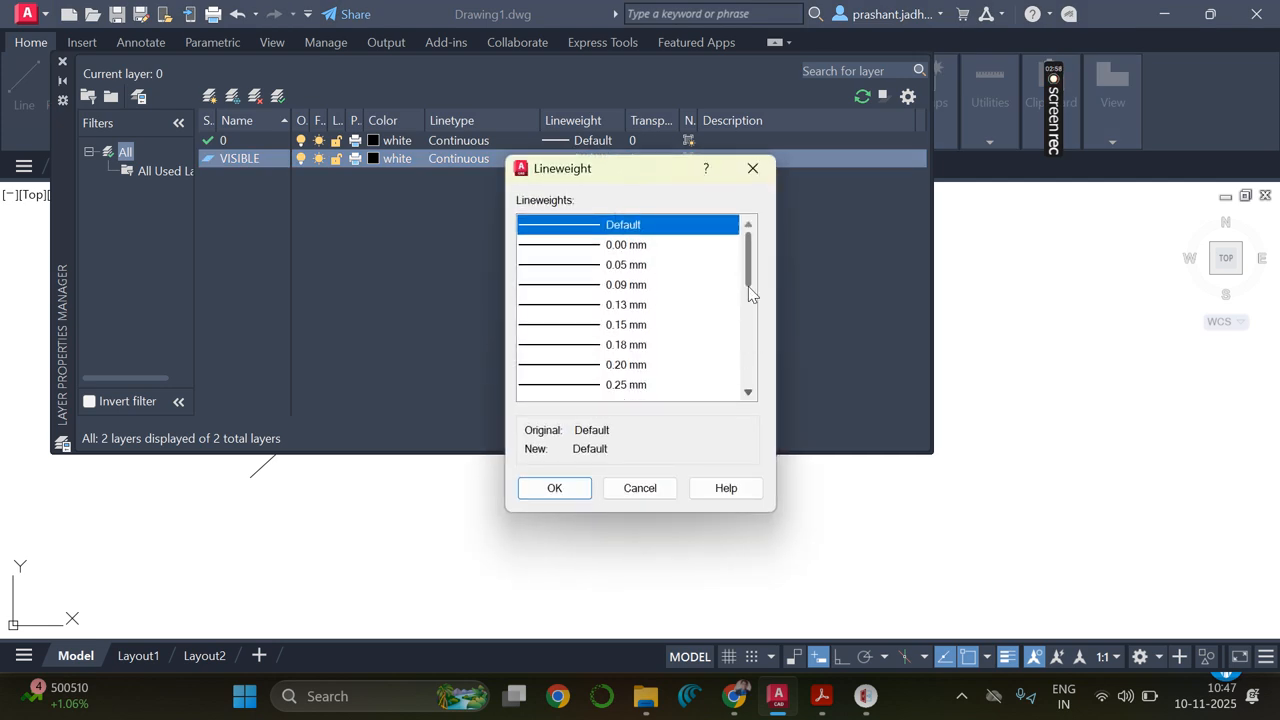
{"action": "left_click", "coordinate": [748, 393]}
{"action": "left_click", "coordinate": [748, 393]}
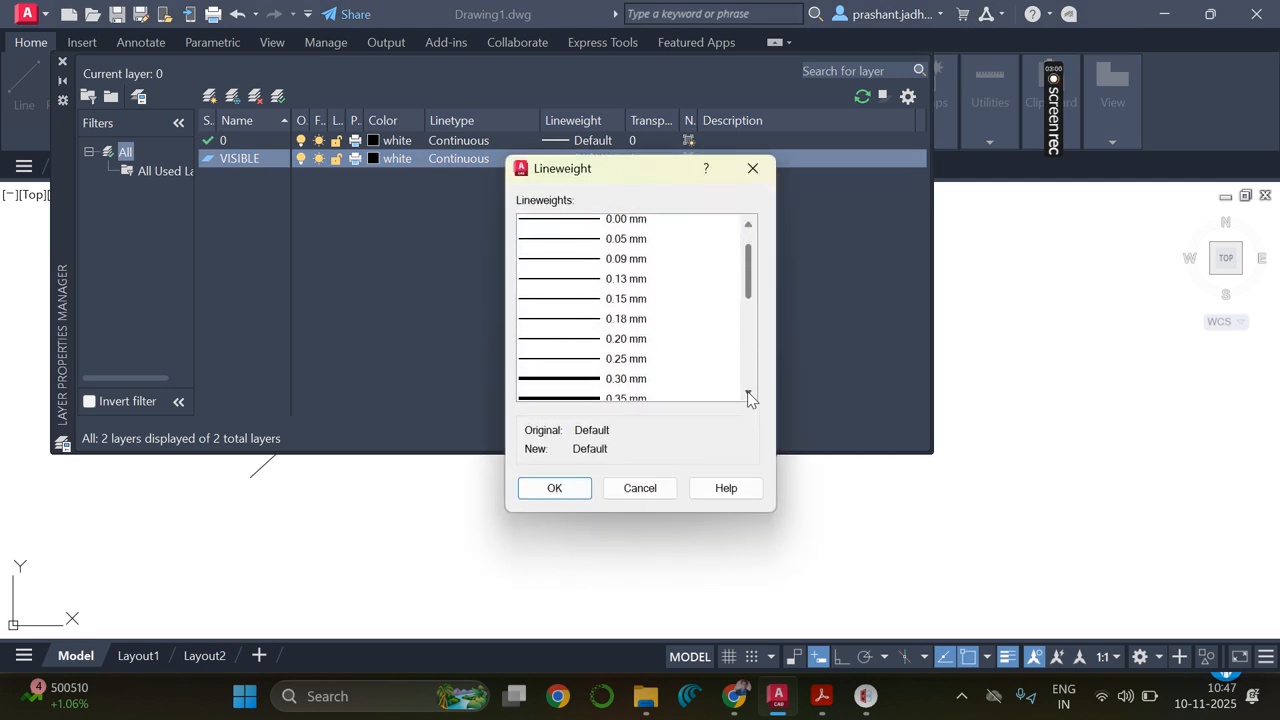
{"action": "left_click", "coordinate": [612, 366]}
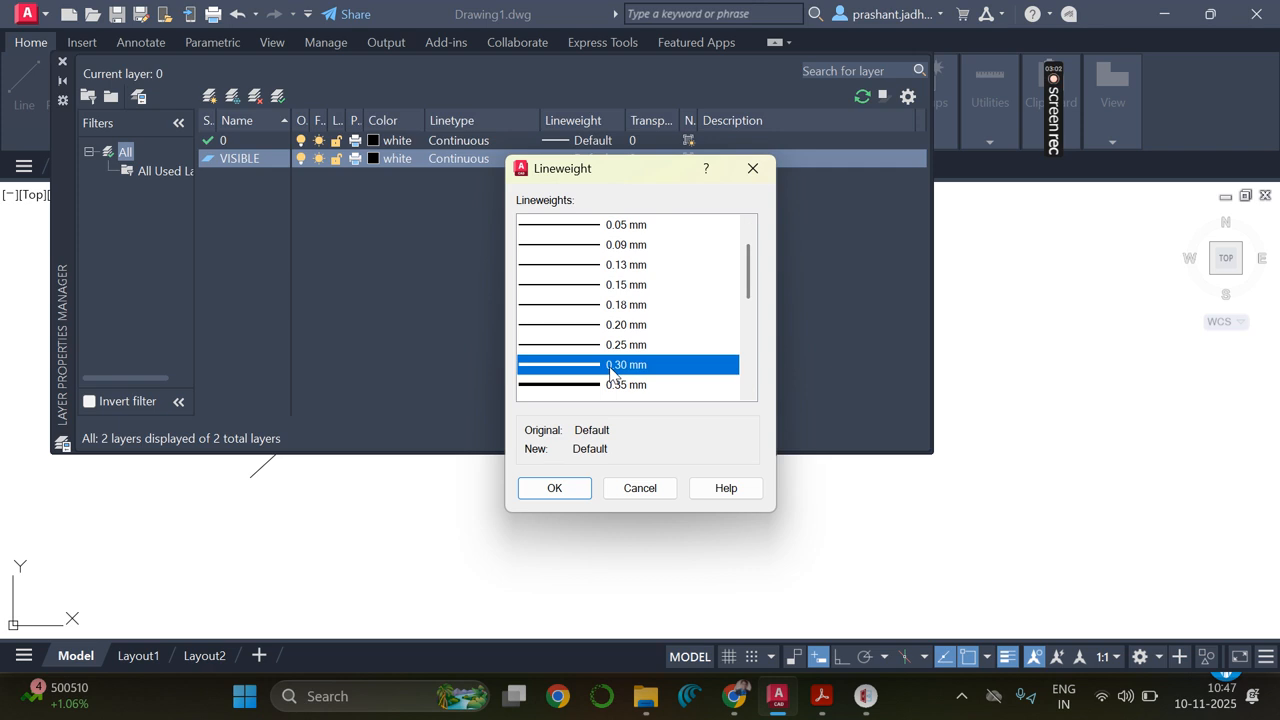
{"action": "left_click", "coordinate": [555, 487]}
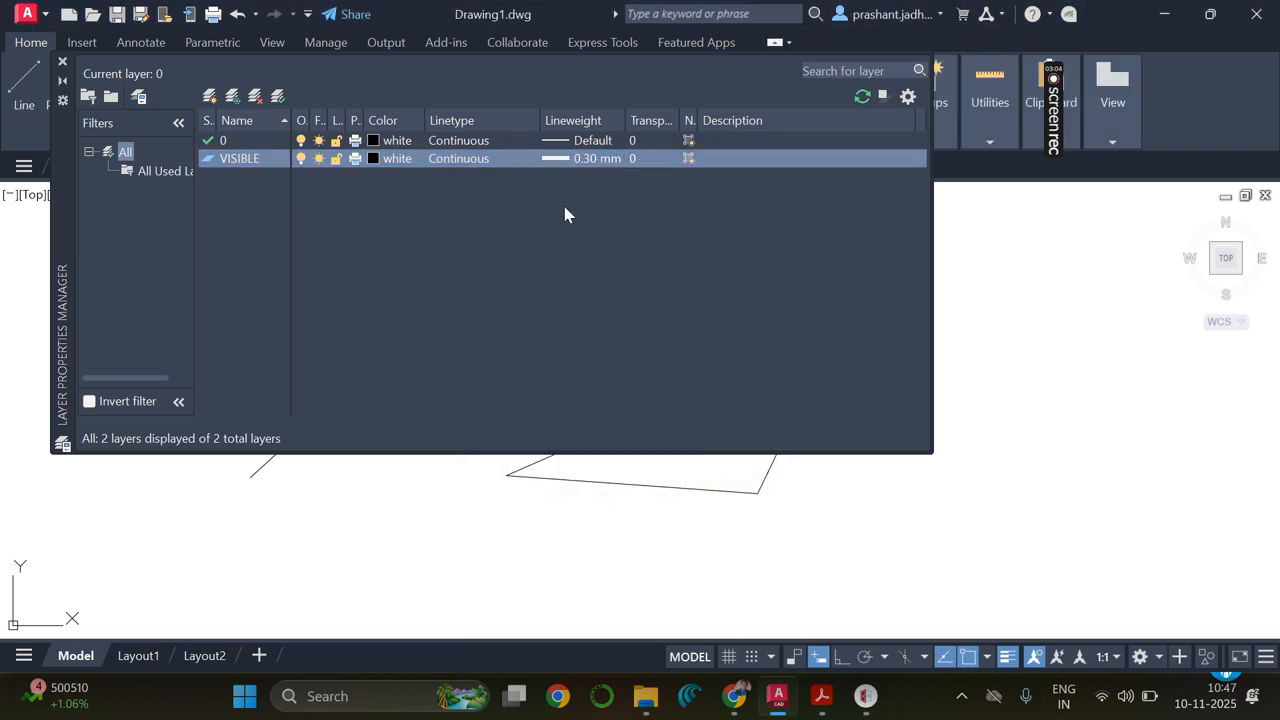
- Create a new layer named PROJECTION
{"action": "left_click", "coordinate": [208, 97]}
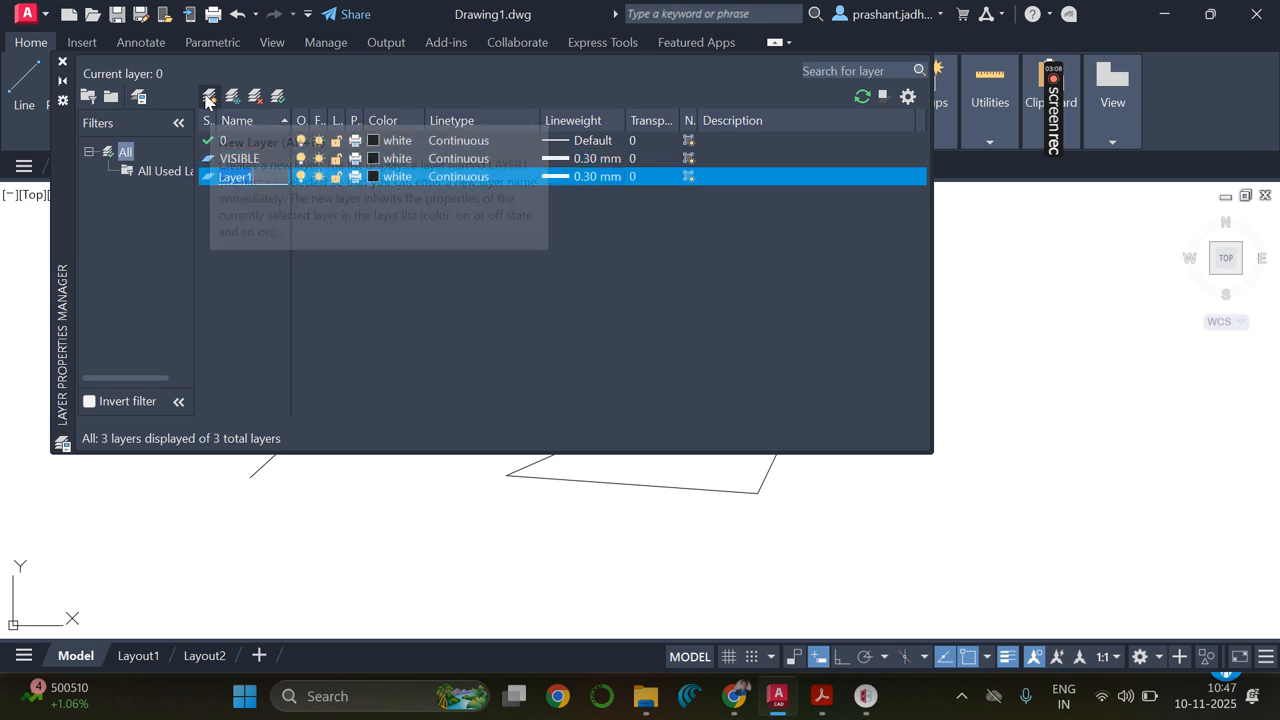
{"action": "type", "text": "PROJ"}
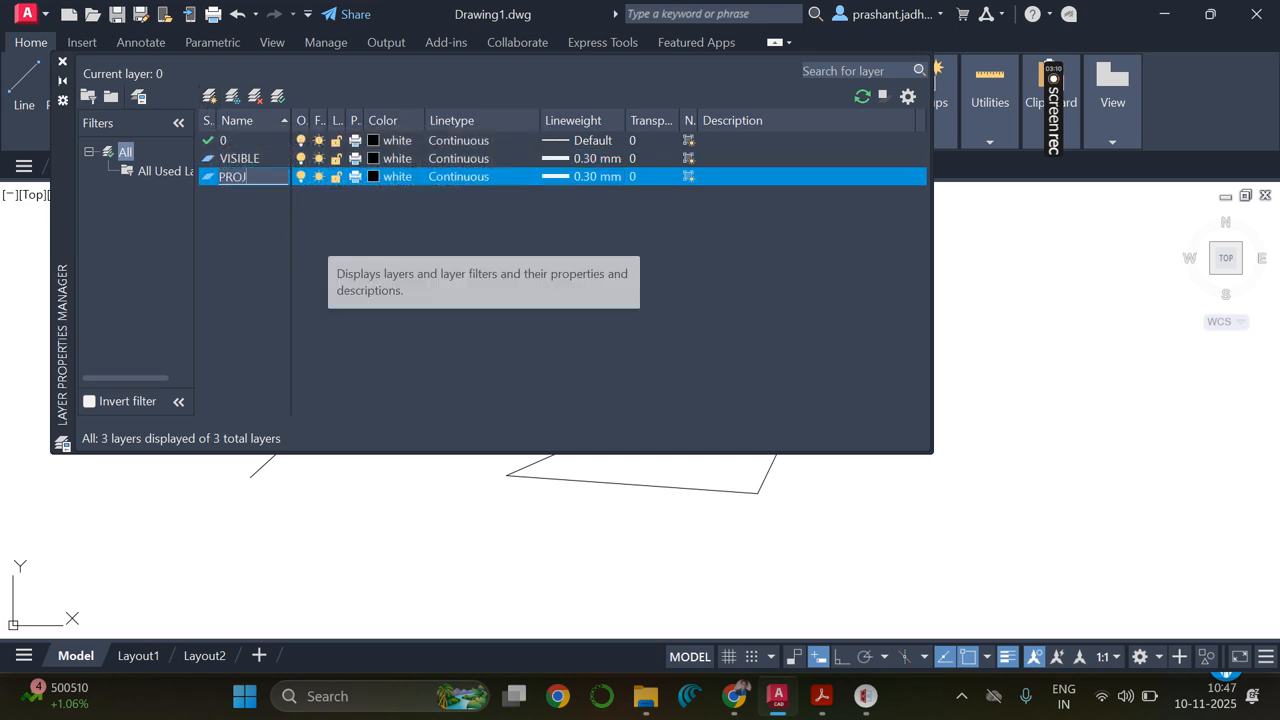
{"action": "type", "text": "ECTION"}
{"action": "key", "text": "Return"}
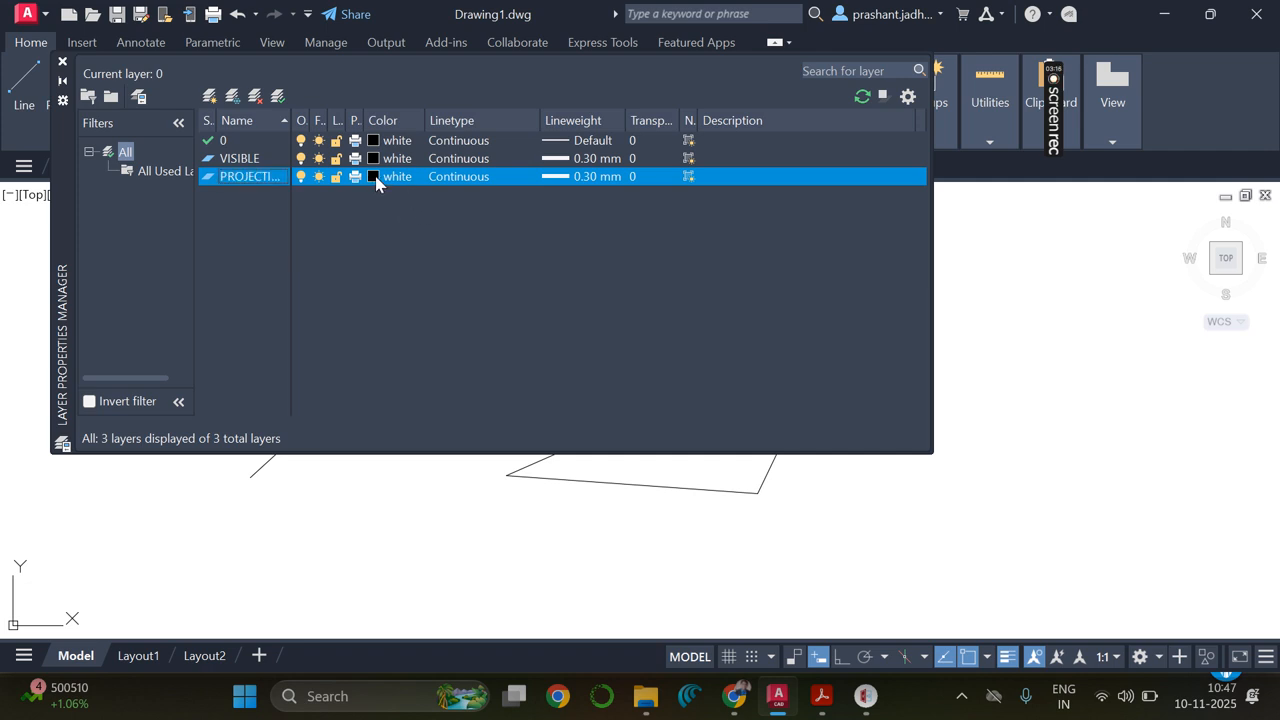
- Set the PROJECTION layer's color to cyan and its lineweight to Default
{"action": "left_click", "coordinate": [375, 177]}
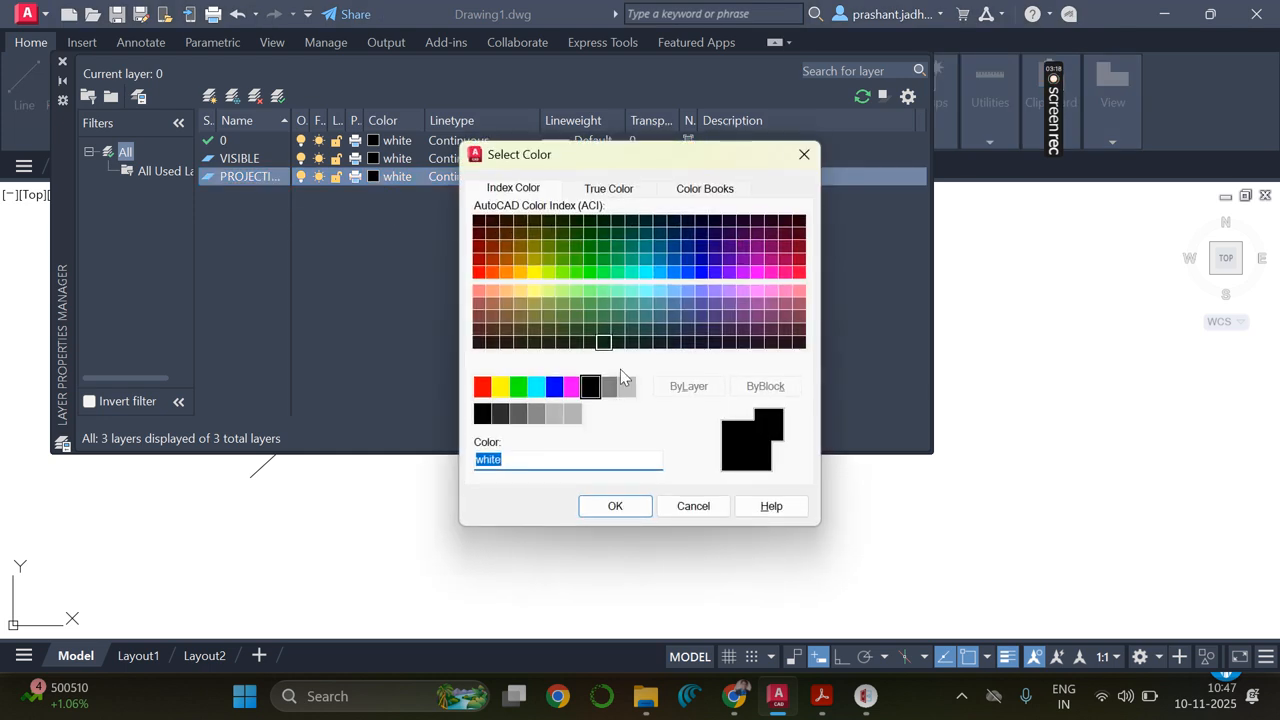
{"action": "left_click", "coordinate": [536, 388]}
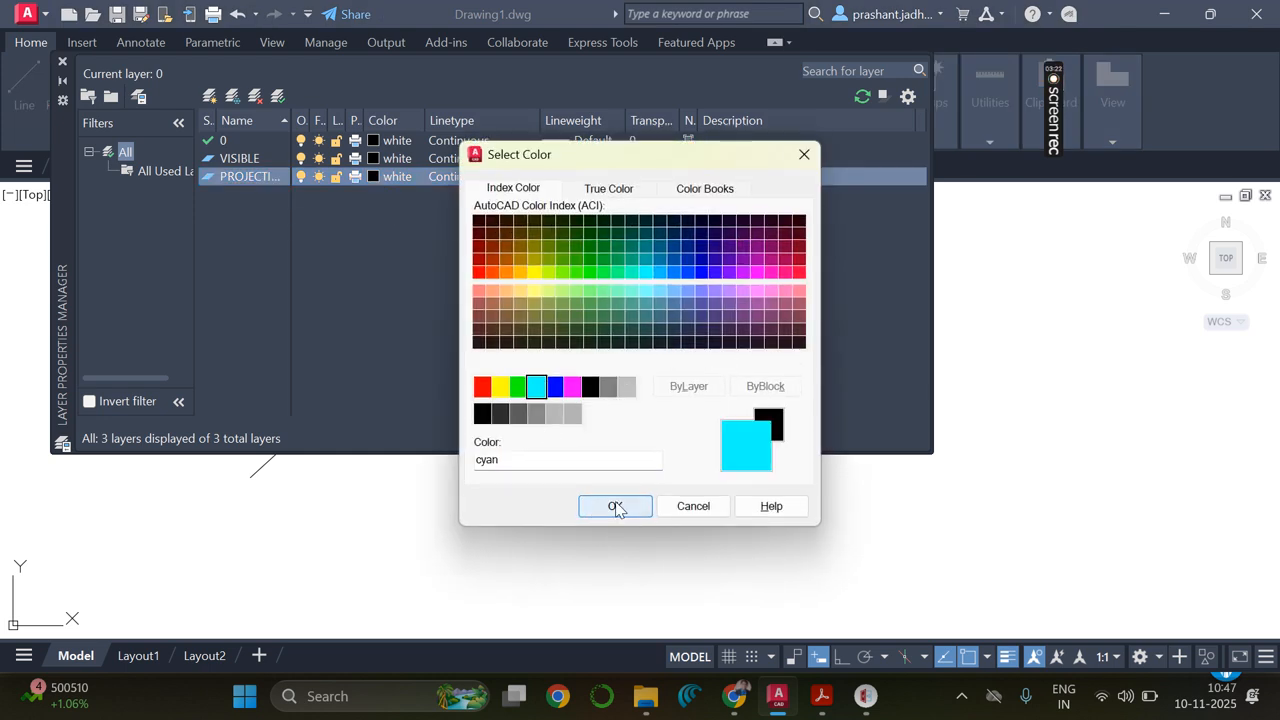
{"action": "left_click", "coordinate": [615, 507]}
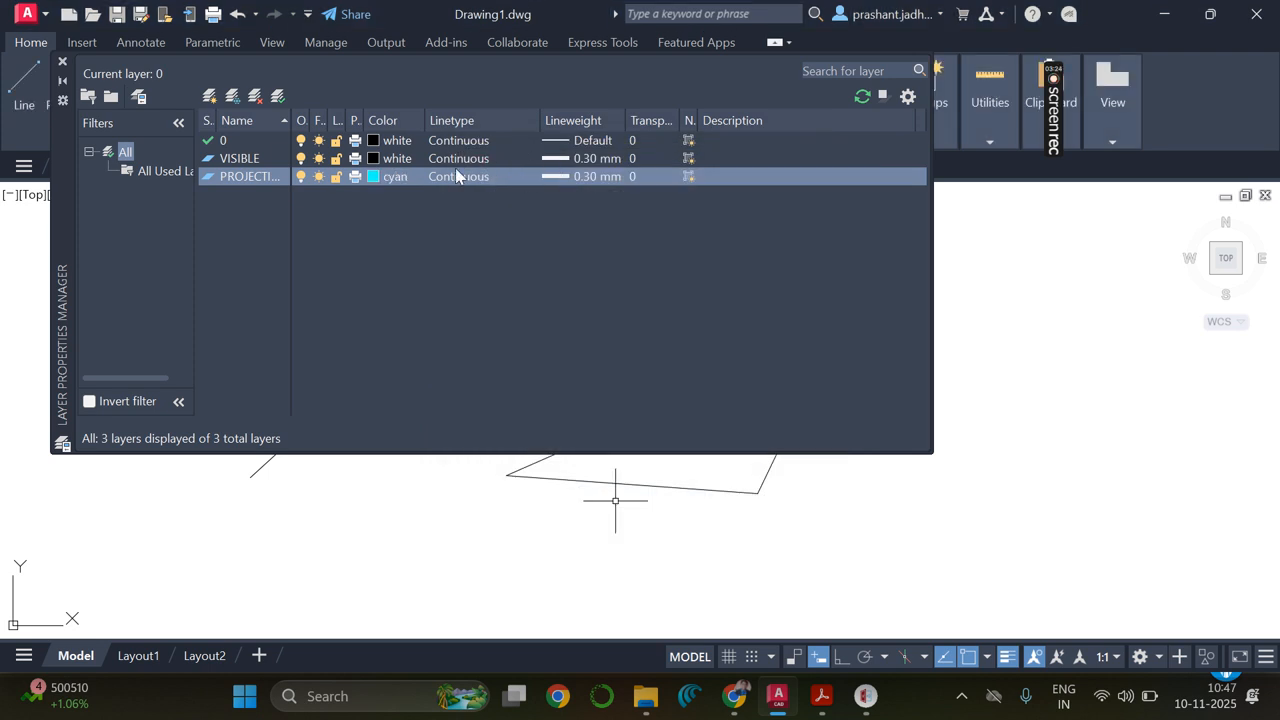
{"action": "left_click", "coordinate": [570, 178]}
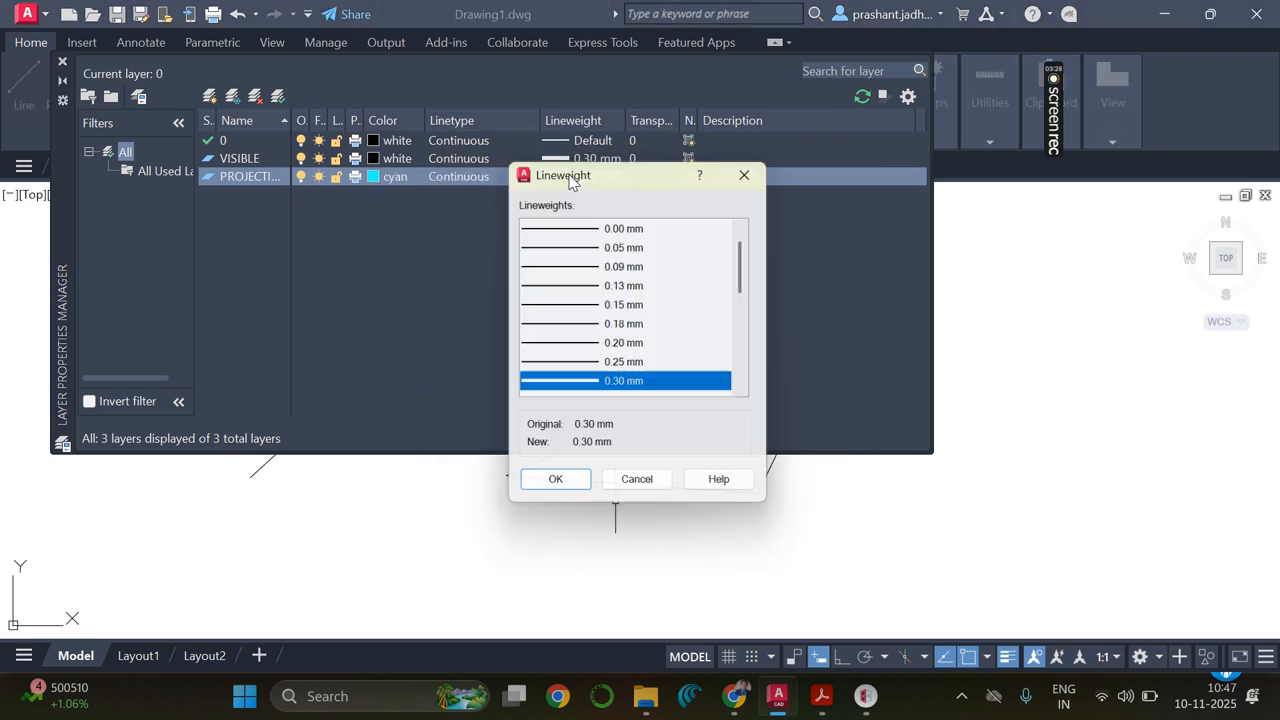
{"action": "left_click", "coordinate": [749, 226]}
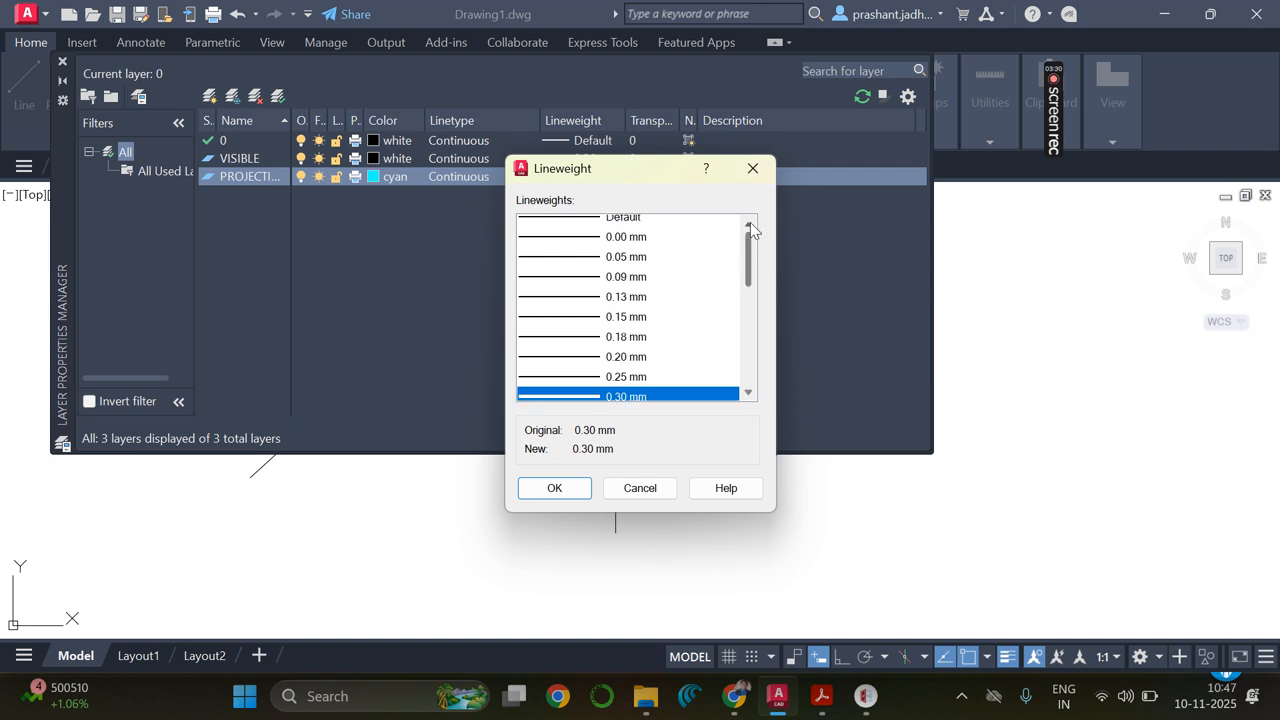
{"action": "left_click", "coordinate": [554, 489]}
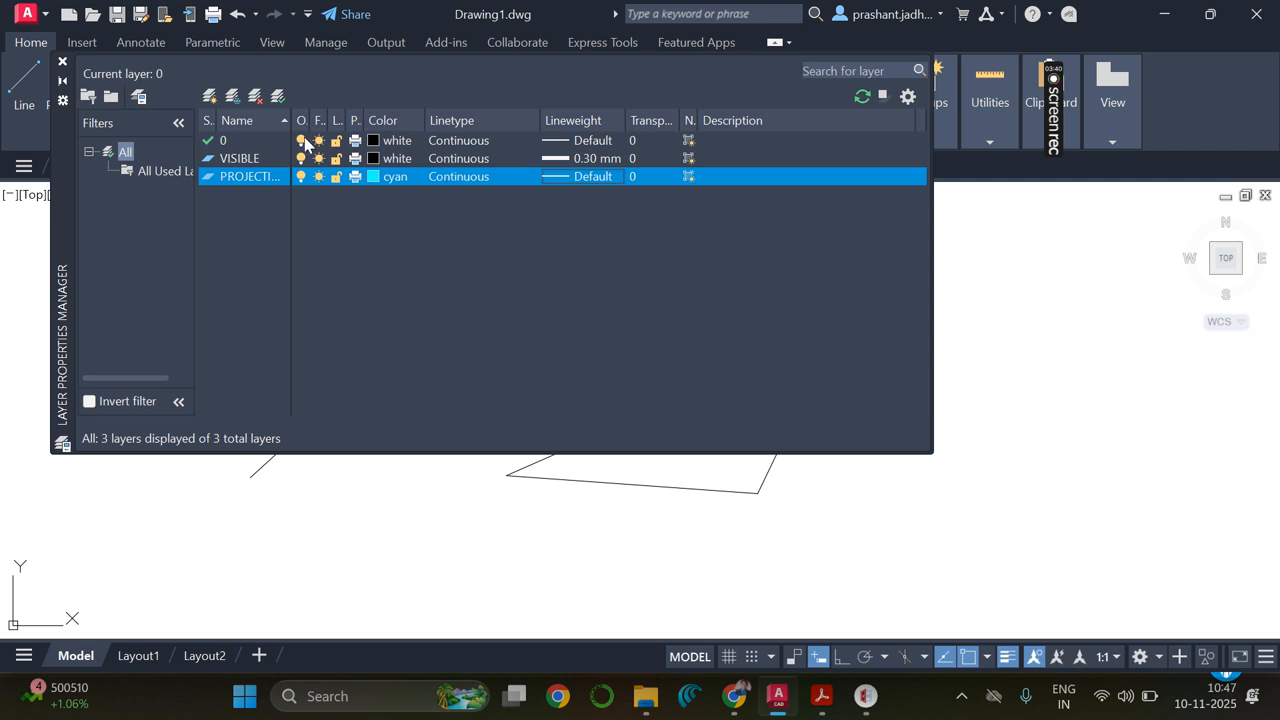
- Create a new layer named HIDDEN and set its color to blue
{"action": "left_click", "coordinate": [208, 97]}
{"action": "key", "text": "BackSpace"}
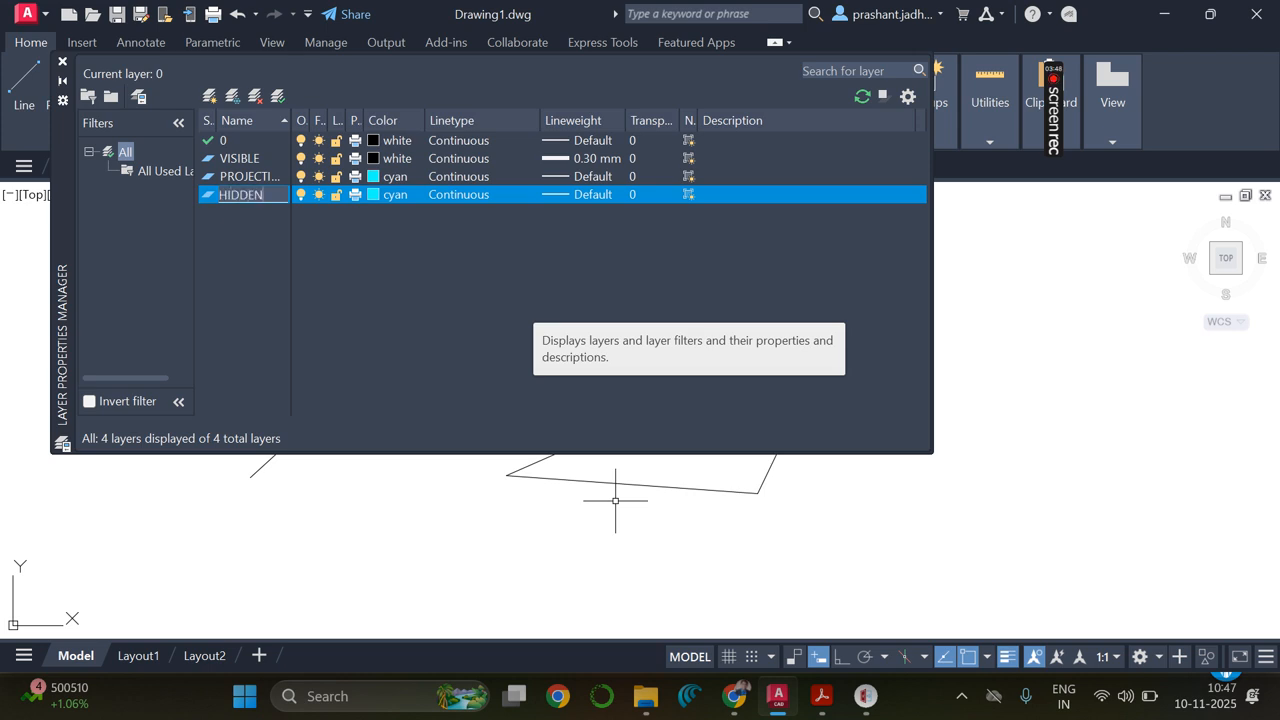
{"action": "left_click", "coordinate": [376, 194]}
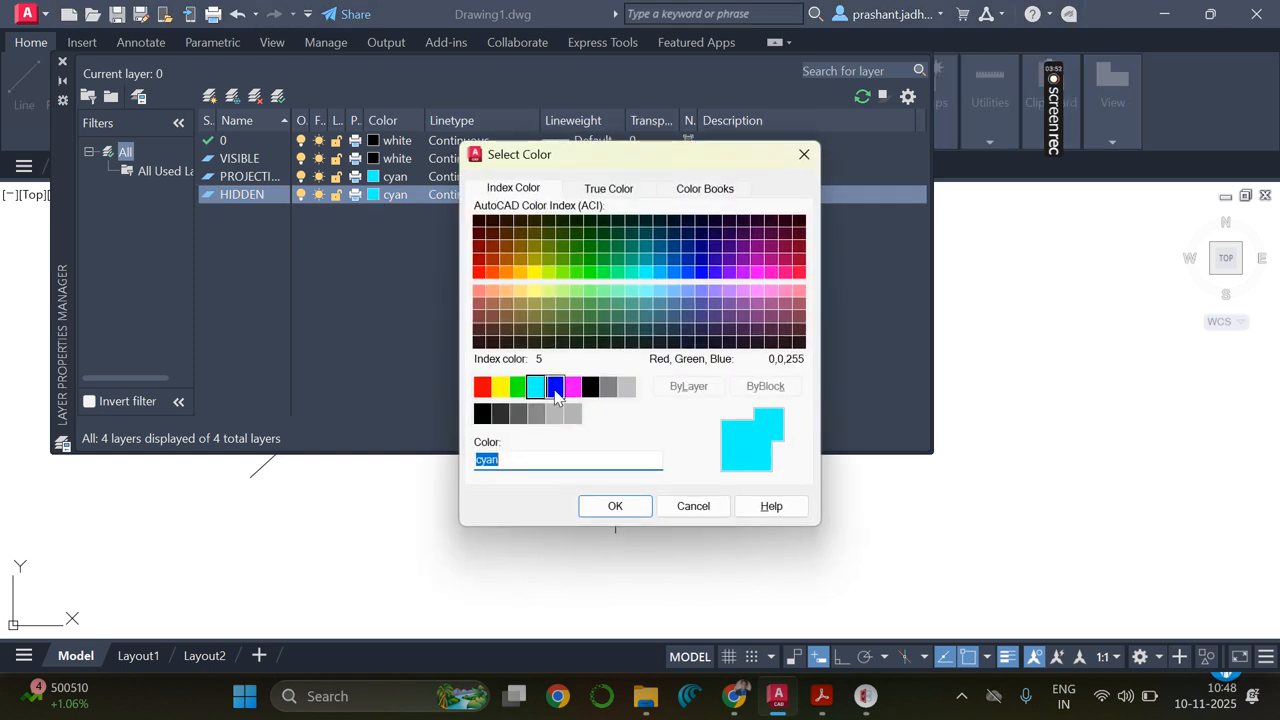
{"action": "left_click", "coordinate": [557, 388]}
{"action": "left_click", "coordinate": [617, 506]}
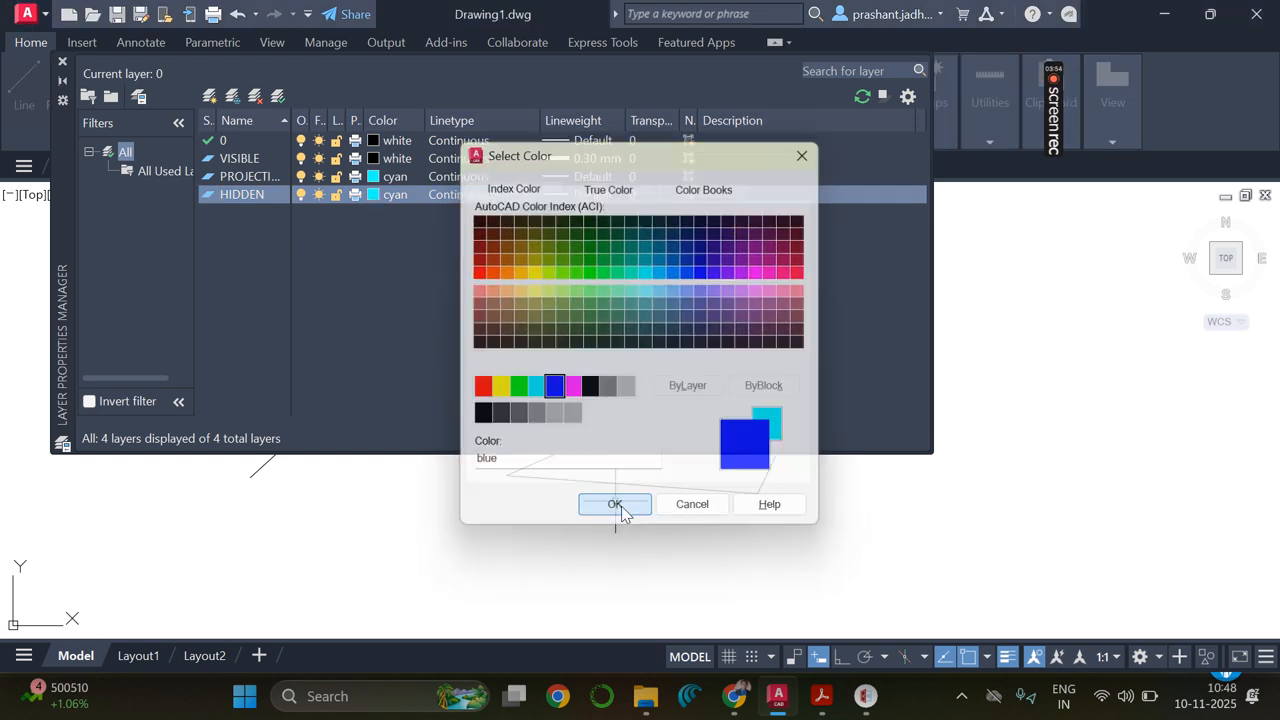
- Set the HIDDEN layer's linetype to HIDDENX2 and its lineweight to 0.30 mm
{"action": "left_click", "coordinate": [445, 196]}
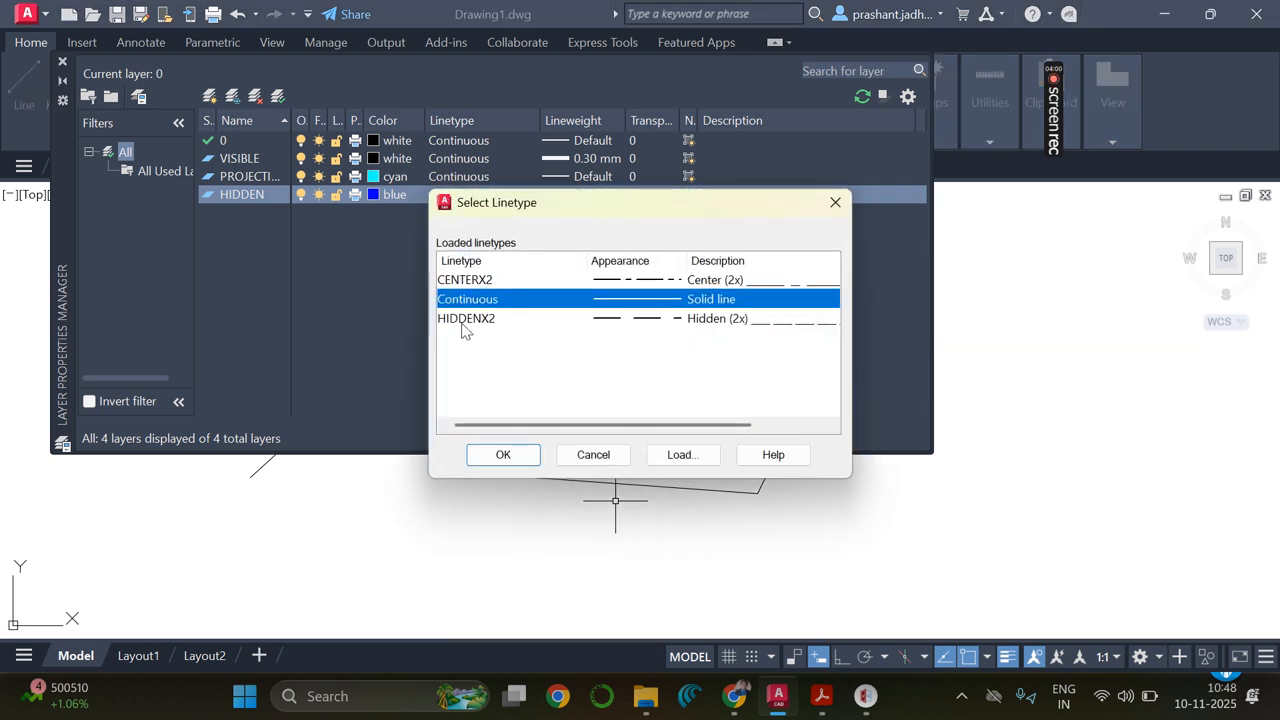
{"action": "left_click", "coordinate": [464, 320]}
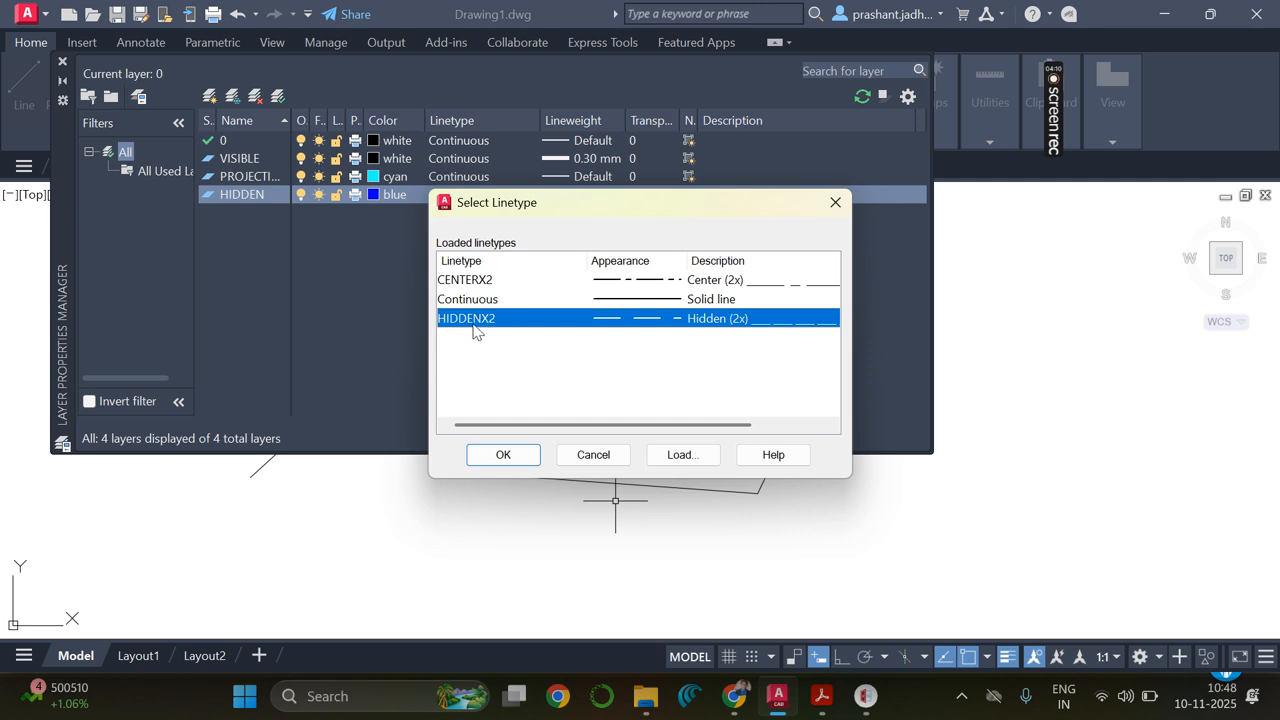
{"action": "left_click", "coordinate": [488, 456]}
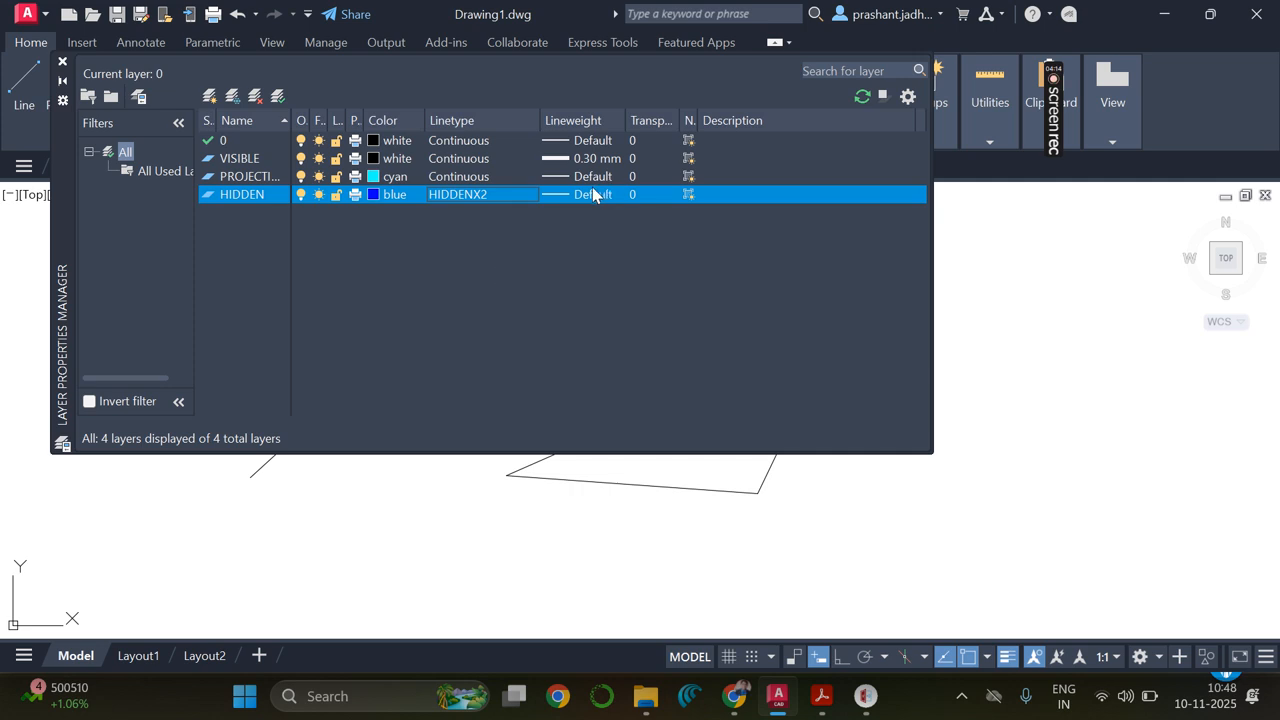
{"action": "left_click", "coordinate": [558, 196]}
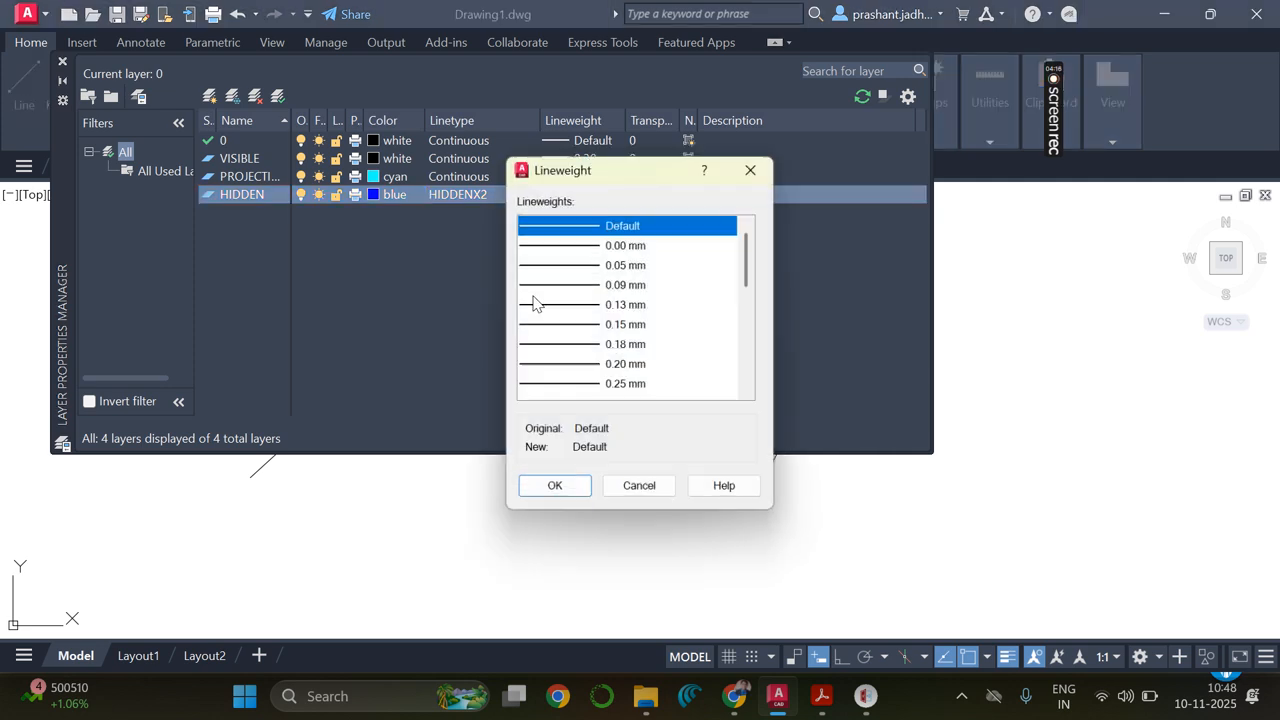
{"action": "left_click", "coordinate": [749, 394]}
{"action": "left_click", "coordinate": [613, 387]}
{"action": "left_click", "coordinate": [555, 489]}
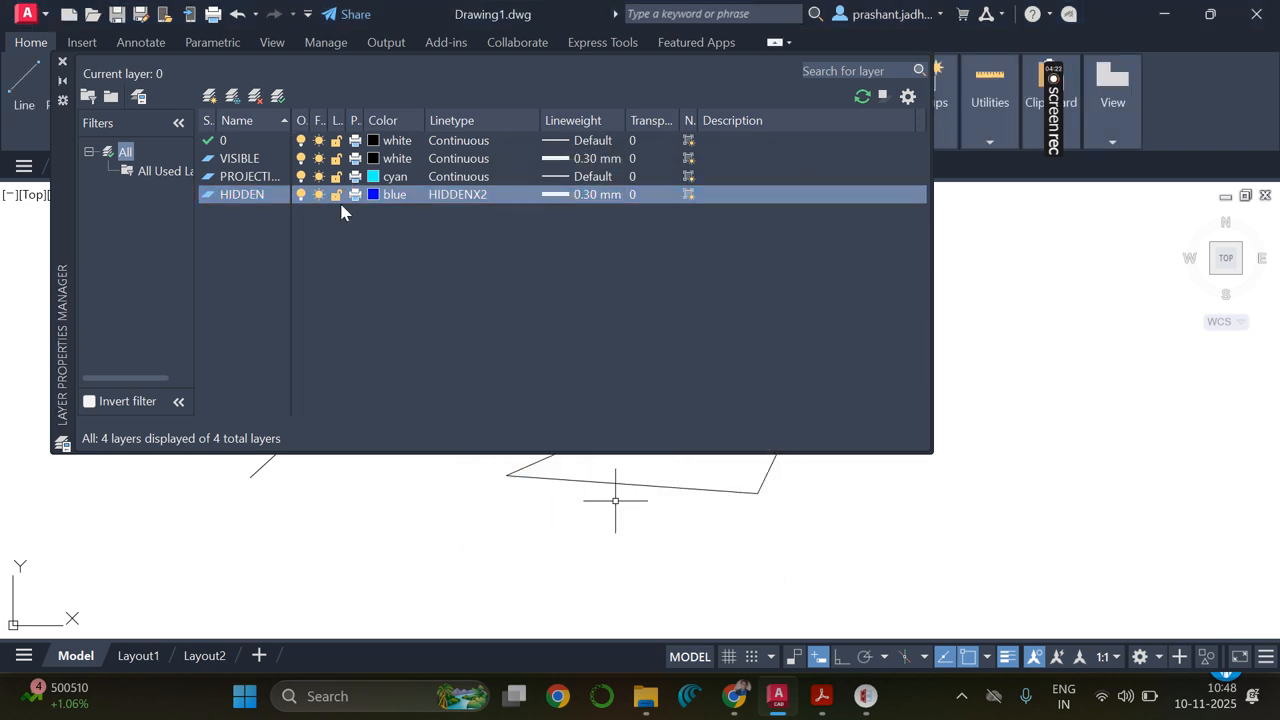
- Create a new layer named CENTER and set its color to red
{"action": "left_click", "coordinate": [210, 97]}
{"action": "left_click", "coordinate": [210, 97]}
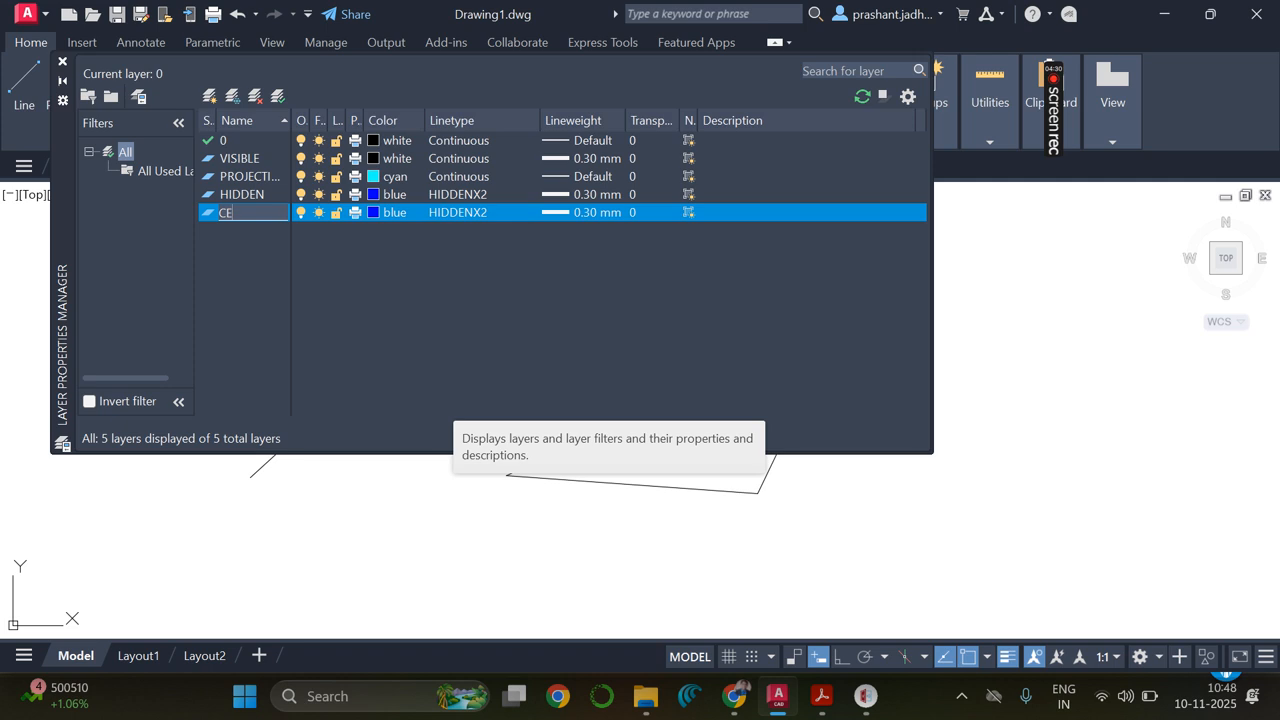
{"action": "key", "text": "Return"}
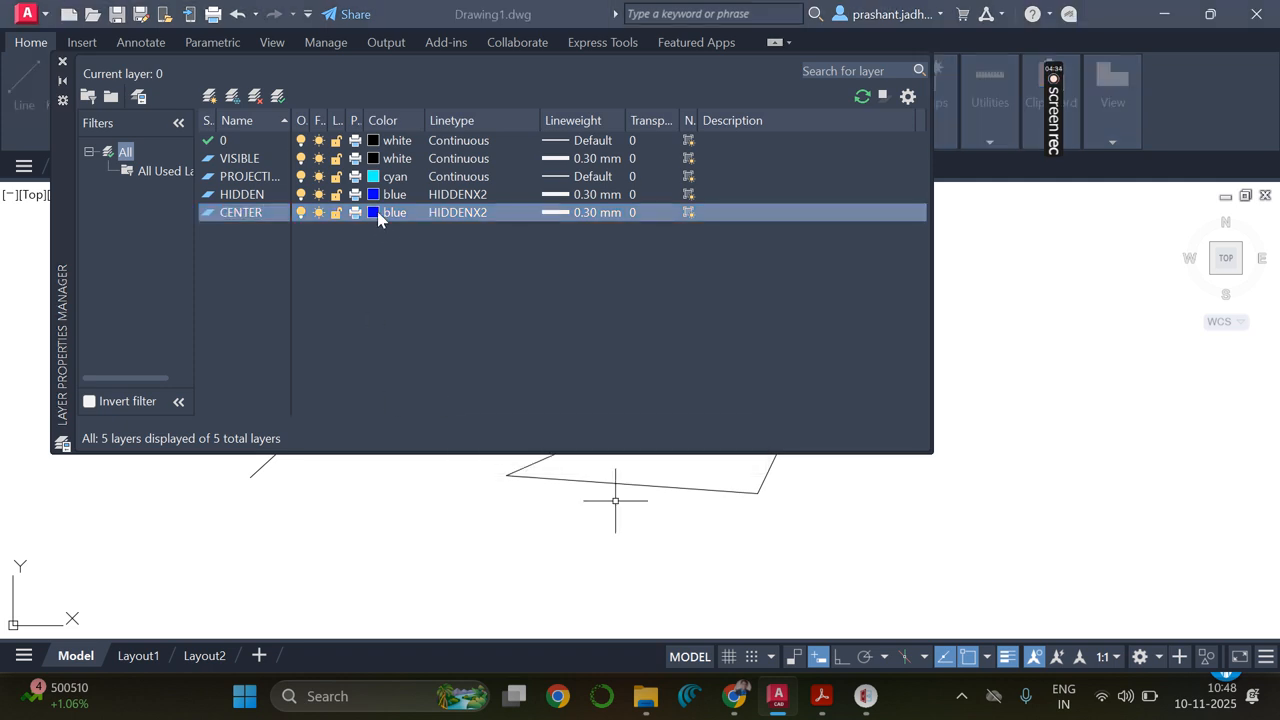
{"action": "left_click", "coordinate": [377, 212]}
{"action": "left_click", "coordinate": [484, 388]}
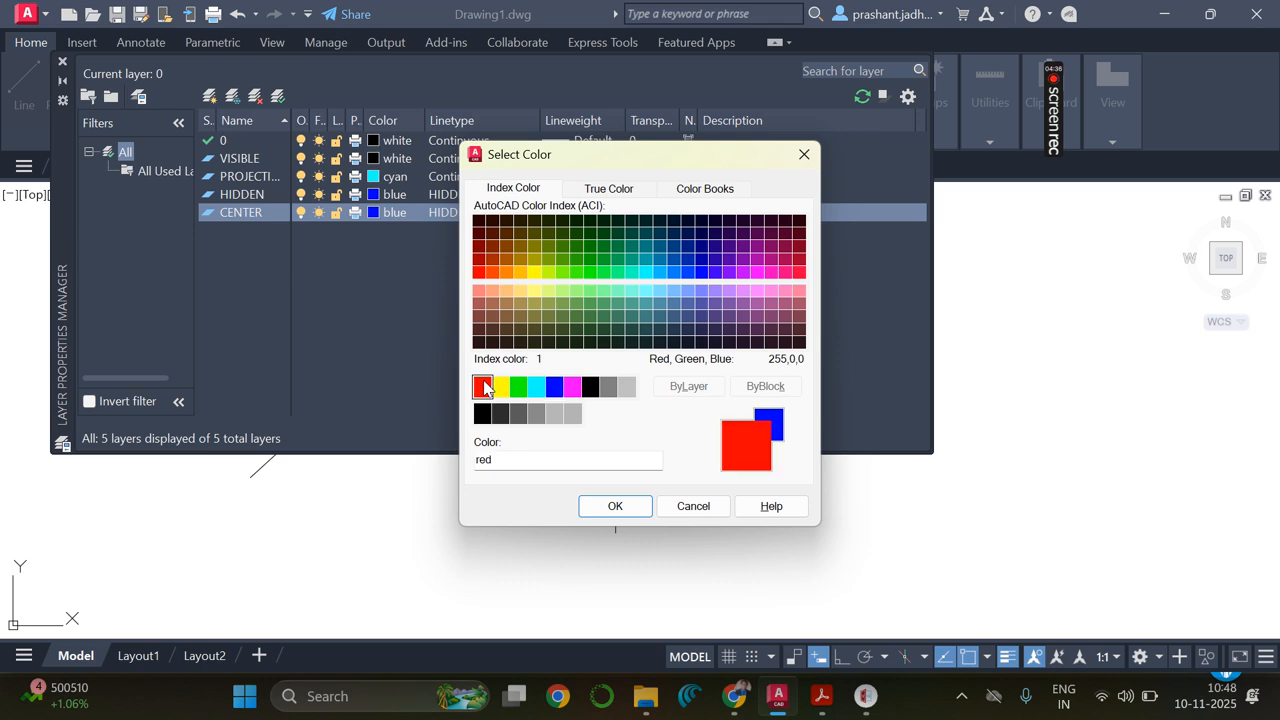
{"action": "left_click", "coordinate": [610, 506]}
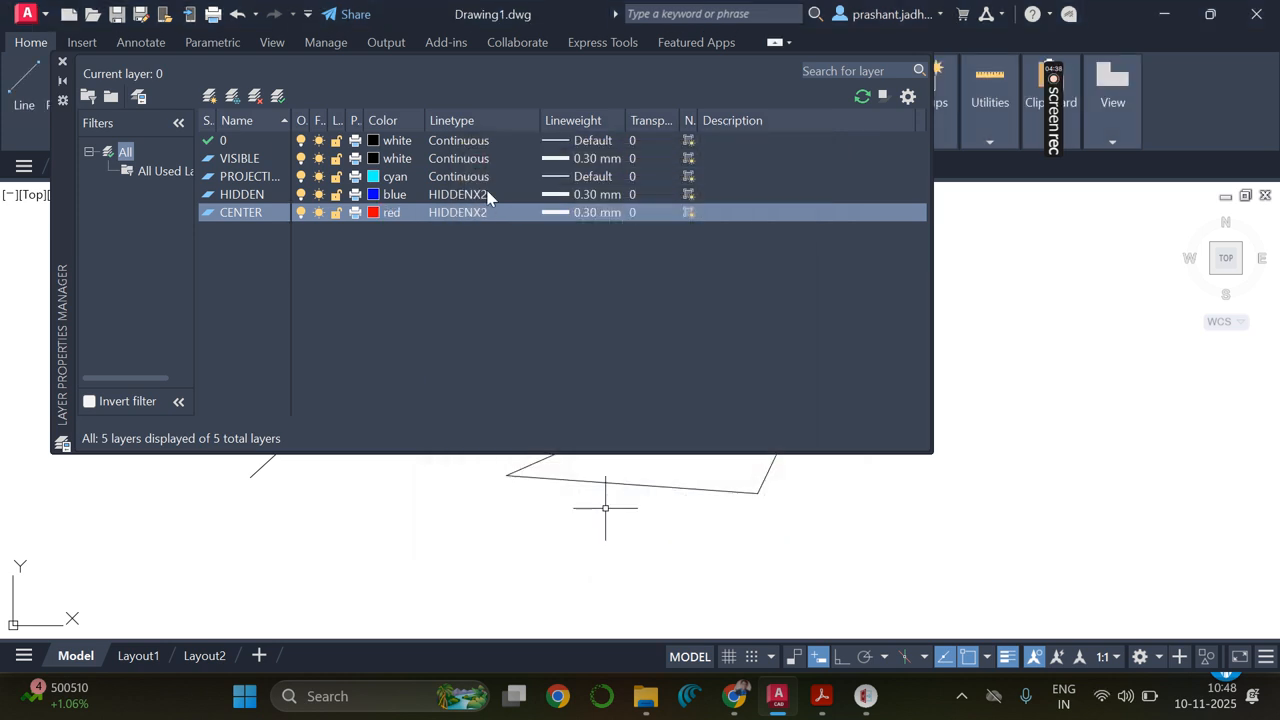
- Set the CENTER layer's linetype to CENTERX2 and its lineweight to Default, and close the layer manager
{"action": "left_click", "coordinate": [464, 213]}
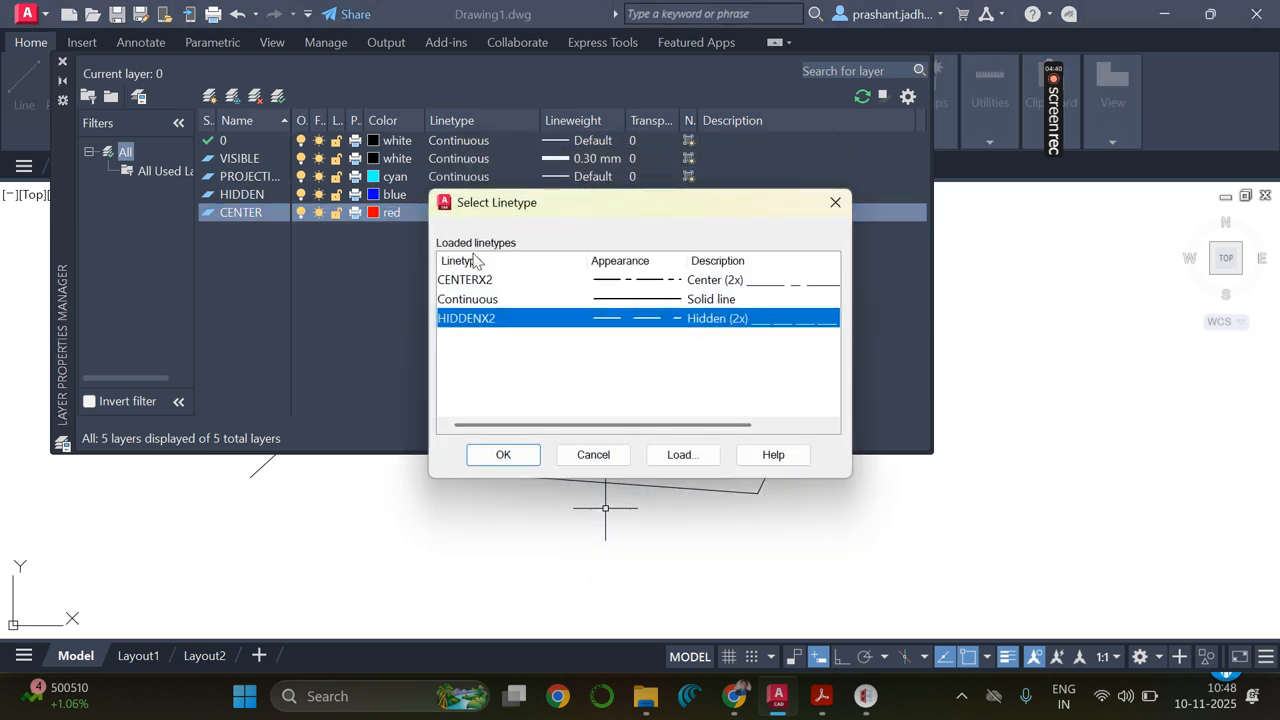
{"action": "left_click", "coordinate": [467, 282]}
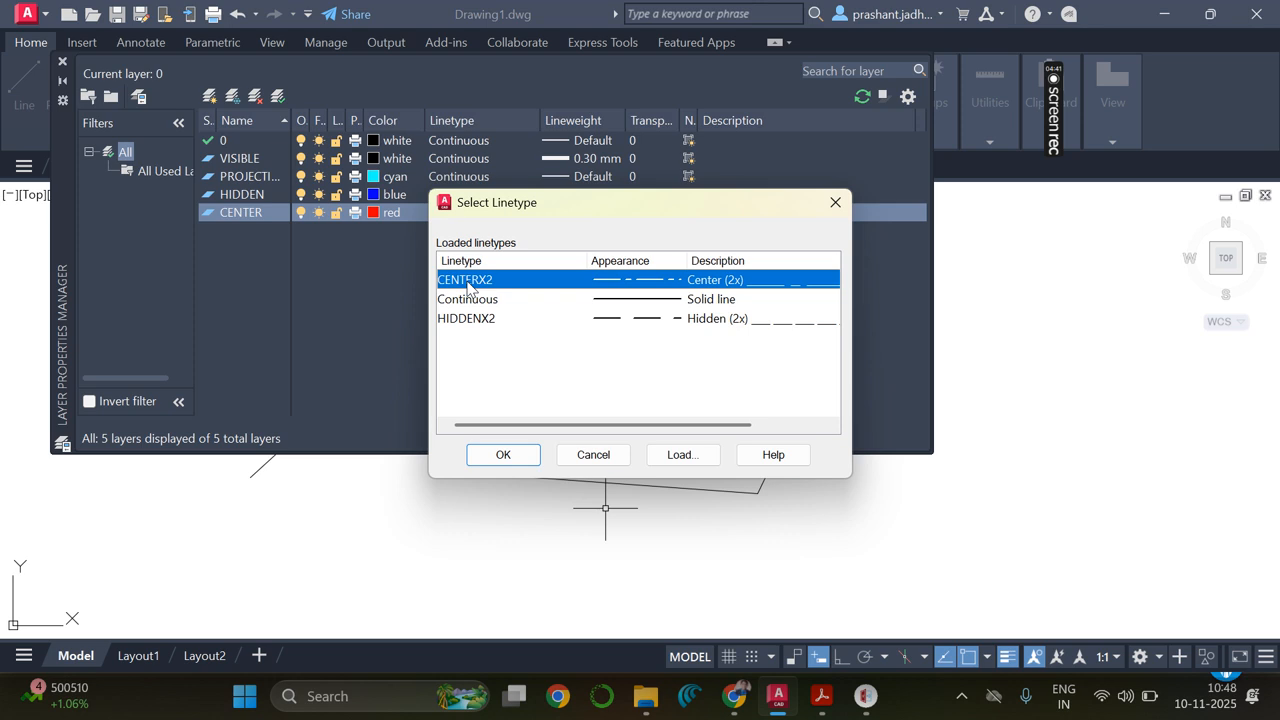
{"action": "left_click", "coordinate": [498, 457]}
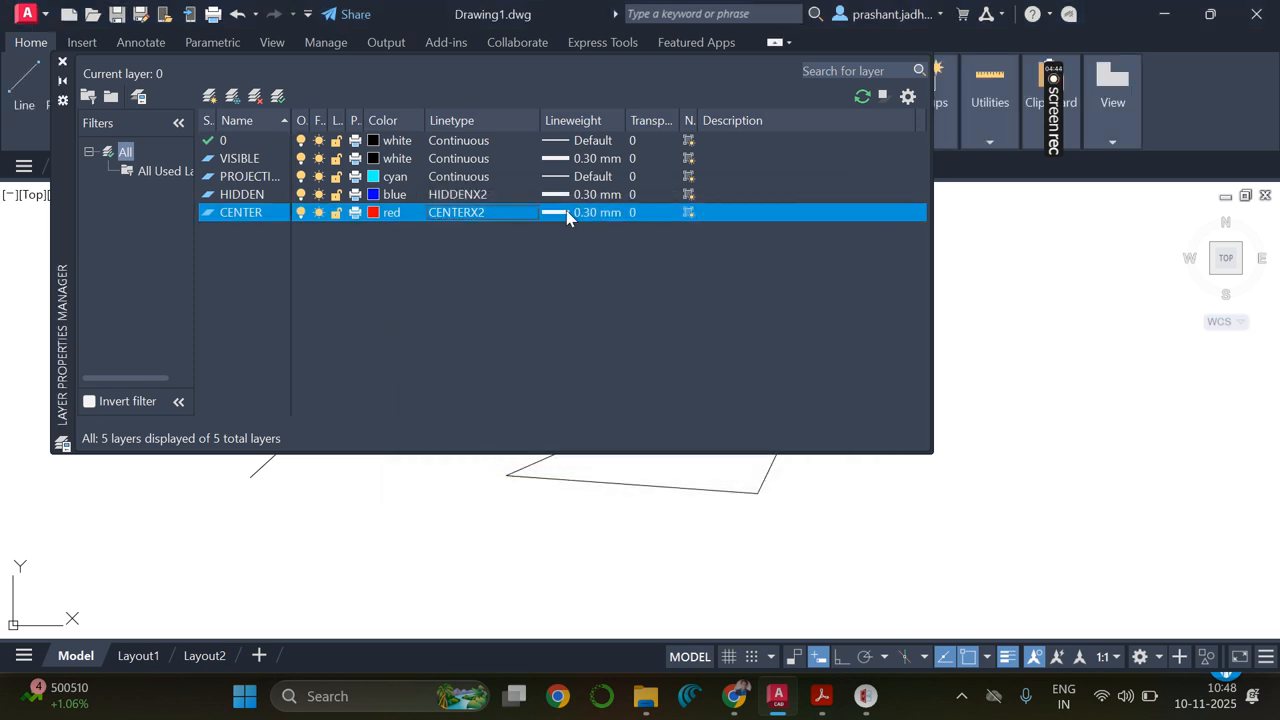
{"action": "left_click", "coordinate": [567, 214]}
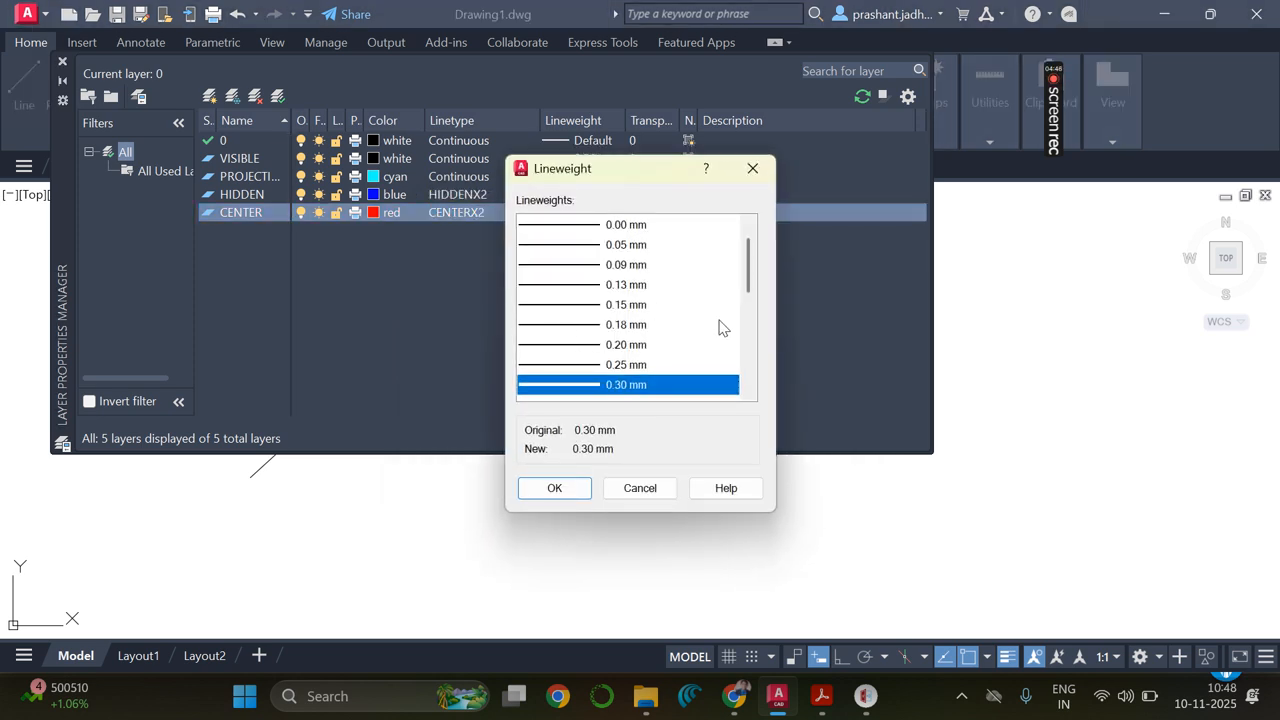
{"action": "scroll", "coordinate": [752, 240], "scroll_direction": "up", "scroll_amount": 1}
{"action": "left_click", "coordinate": [624, 226]}
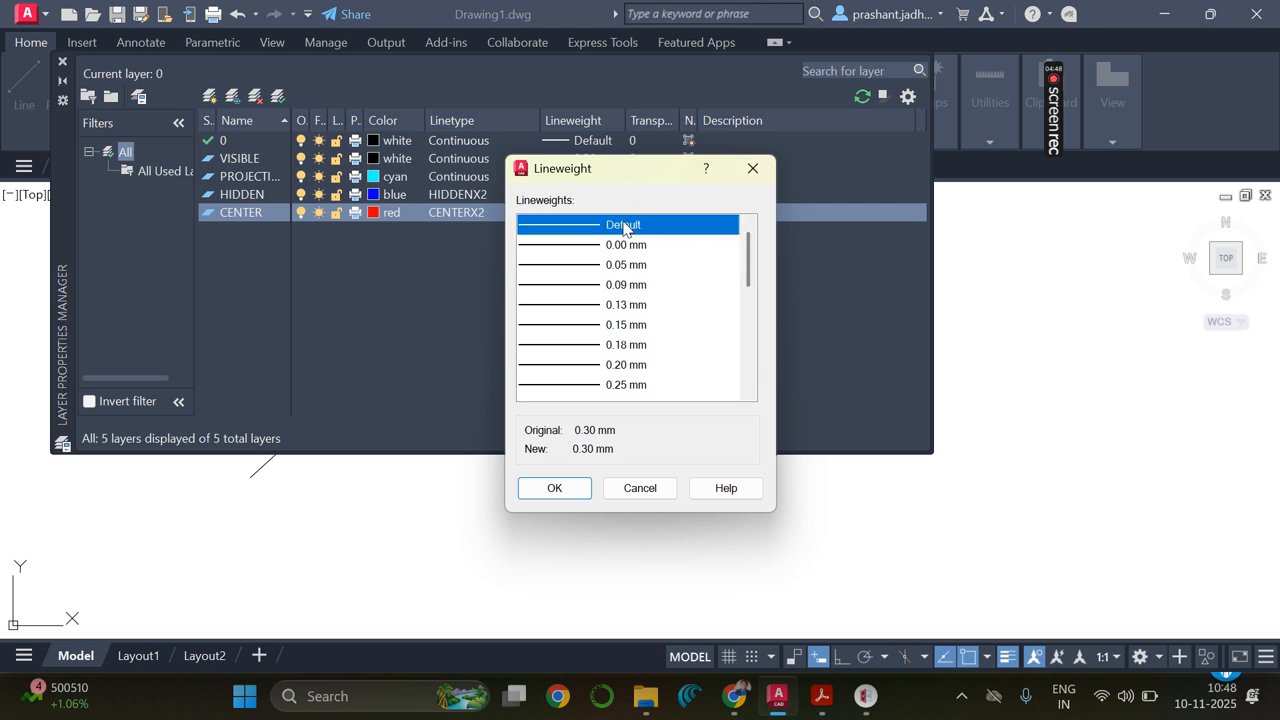
{"action": "left_click", "coordinate": [568, 487]}
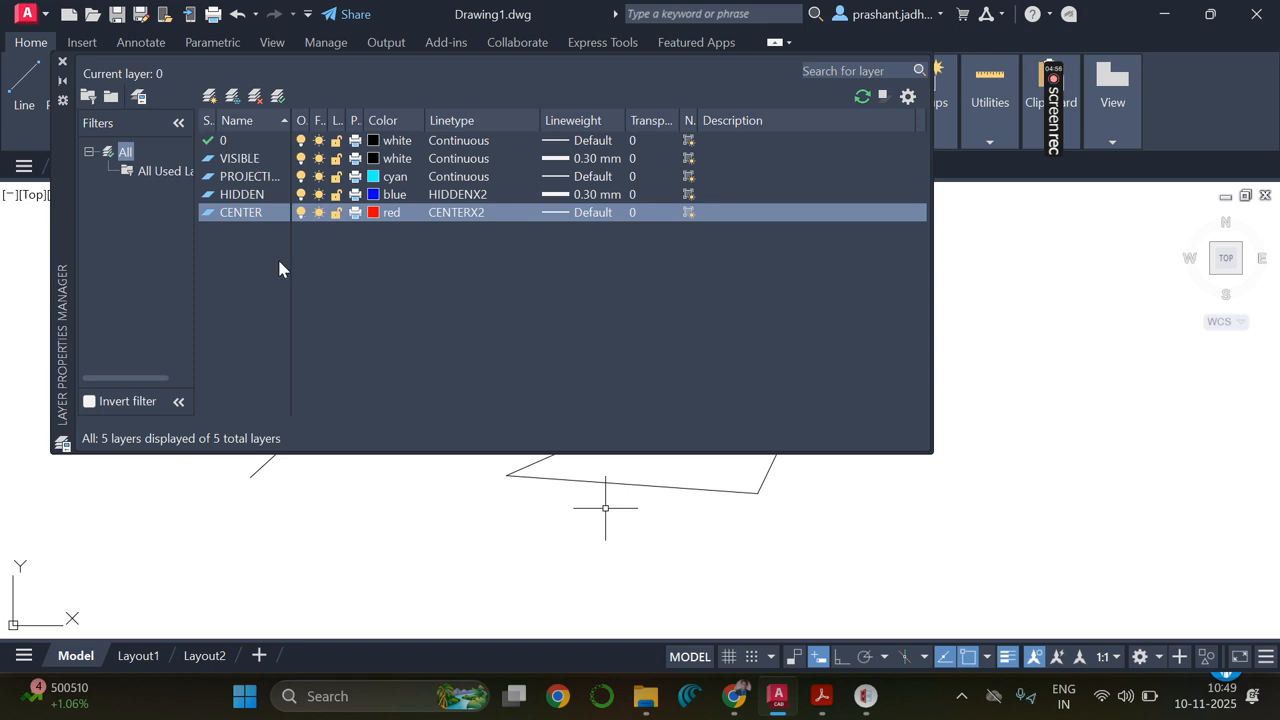
{"action": "left_click", "coordinate": [62, 63]}
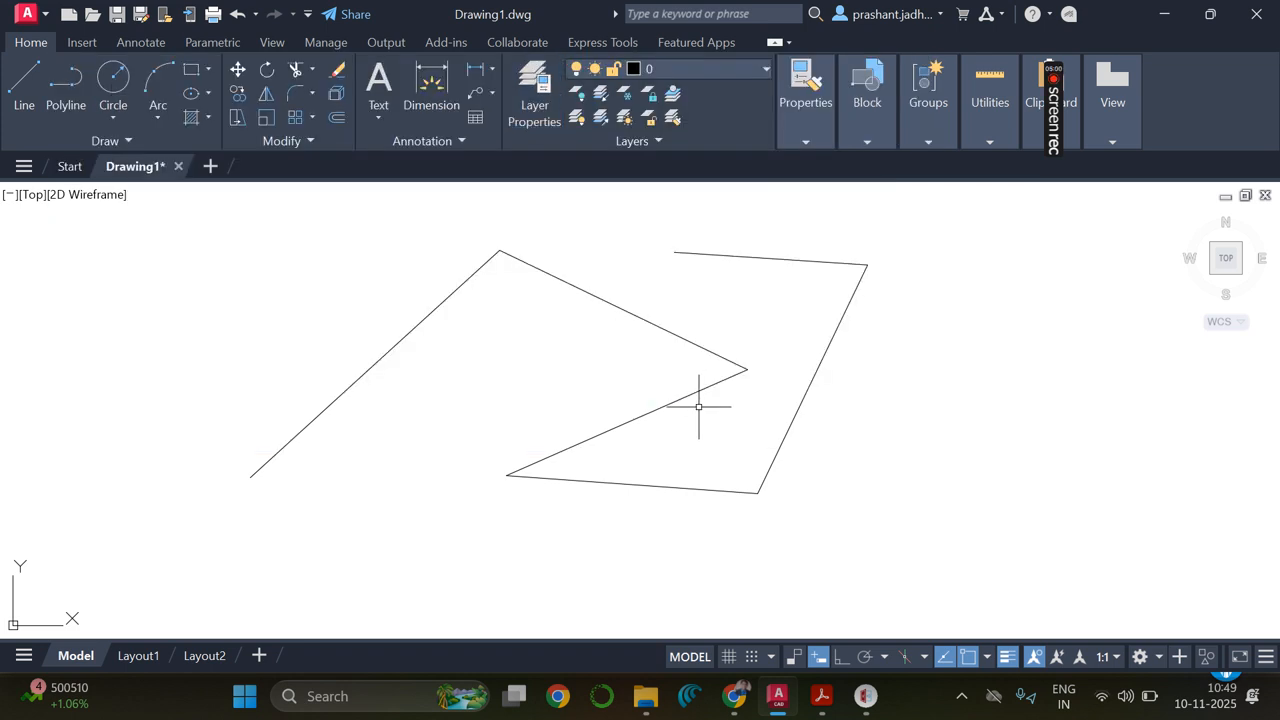
- Make VISIBLE the current layer
{"action": "left_click", "coordinate": [735, 76]}
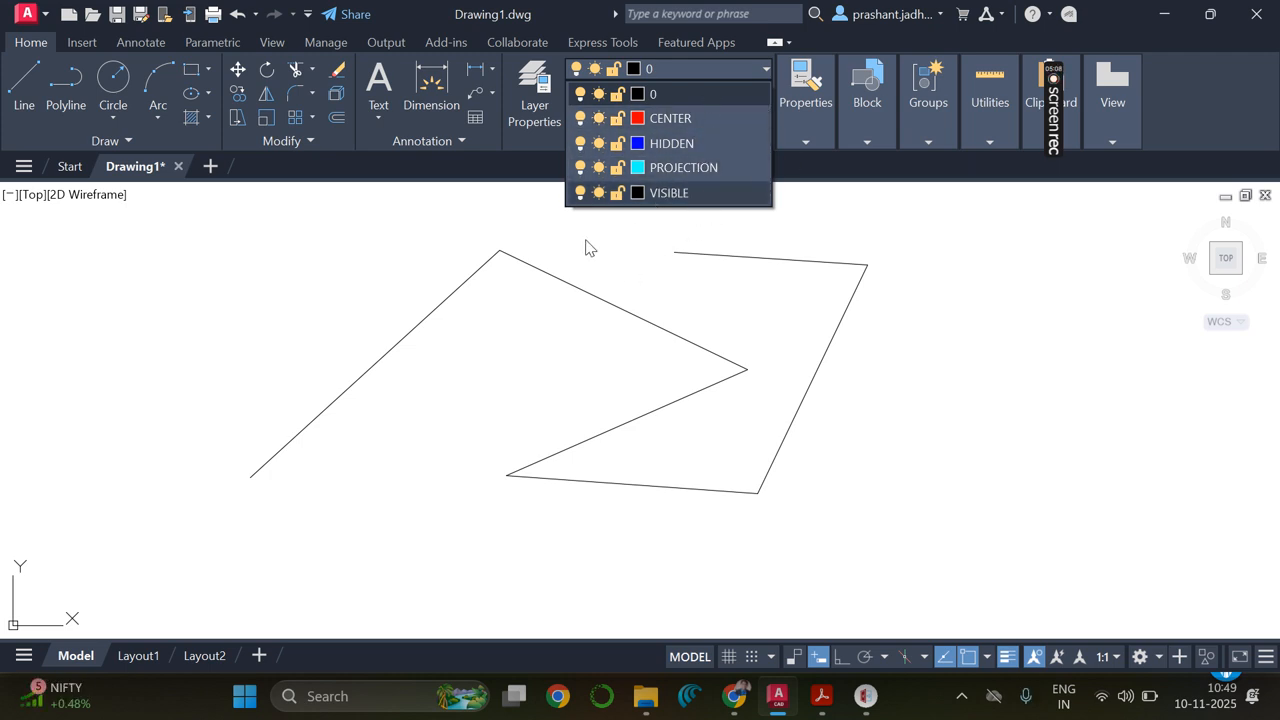
{"action": "left_click", "coordinate": [297, 290]}
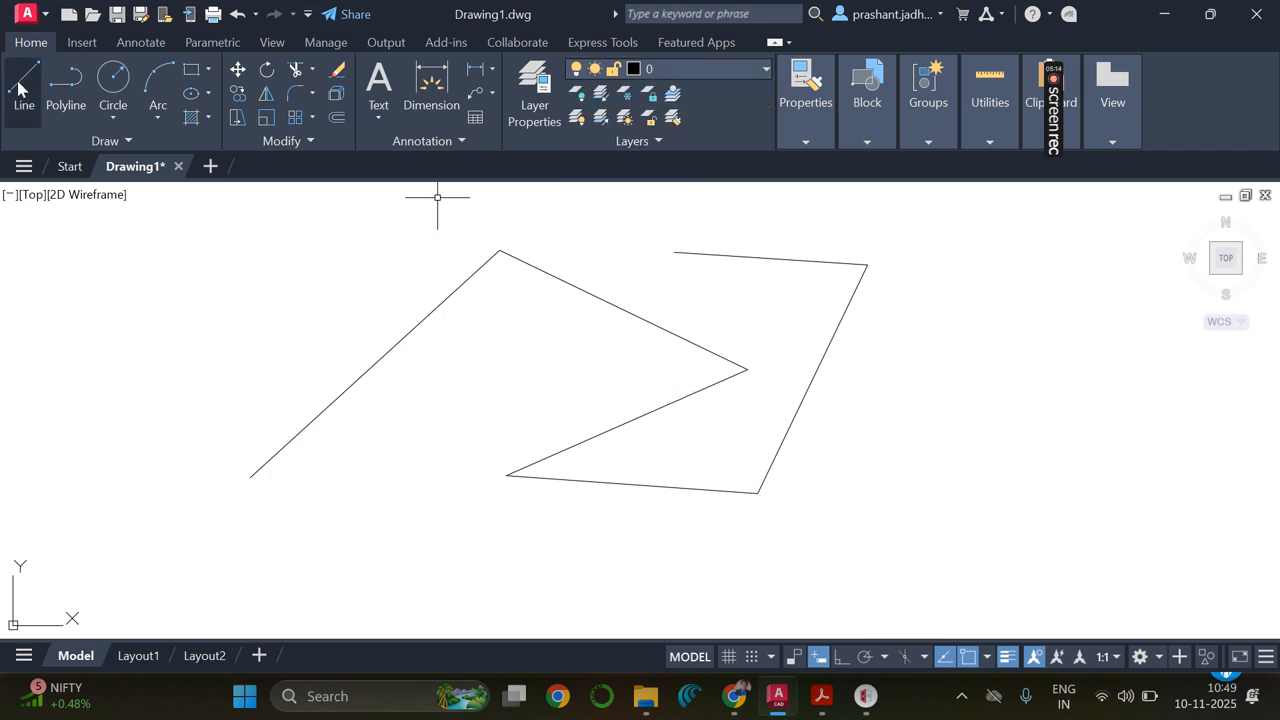
{"action": "left_click", "coordinate": [704, 66]}
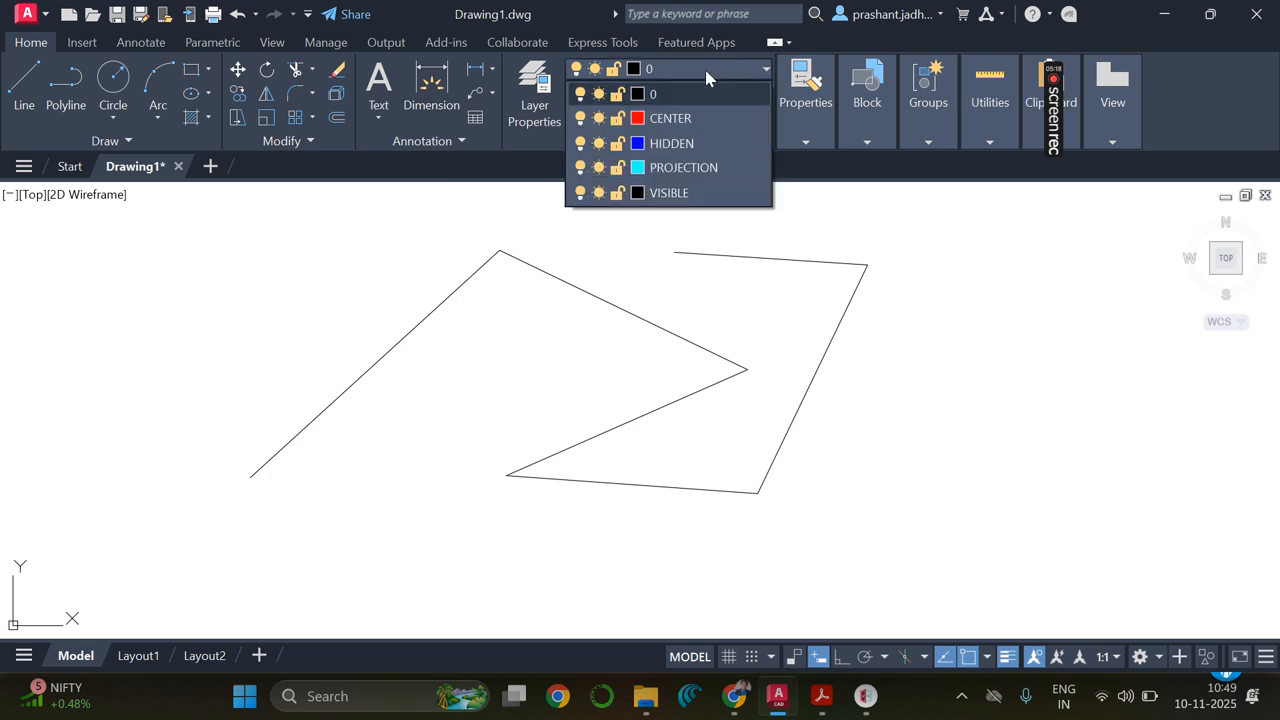
{"action": "left_click", "coordinate": [672, 193]}
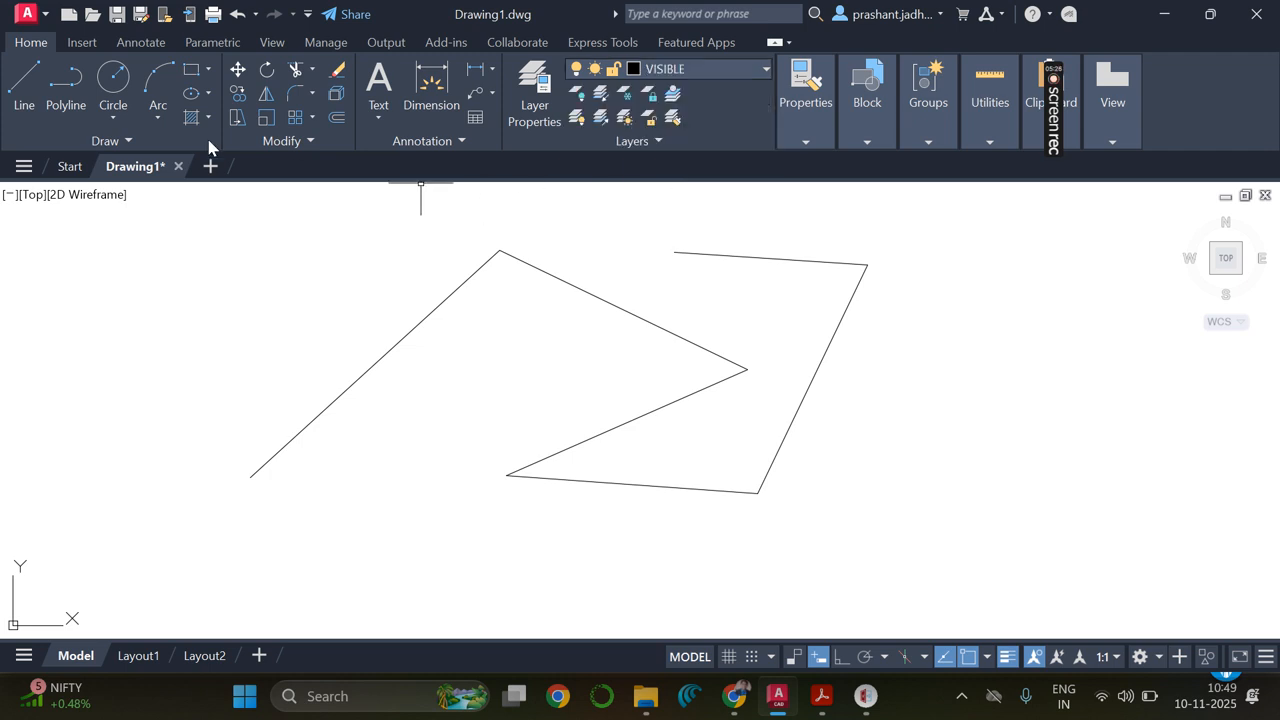
- Draw an open zigzag of five connected line segments on the VISIBLE layer, crossing the existing thin lines
{"action": "left_click", "coordinate": [27, 80]}
{"action": "left_click", "coordinate": [190, 422]}
{"action": "left_click", "coordinate": [447, 543]}
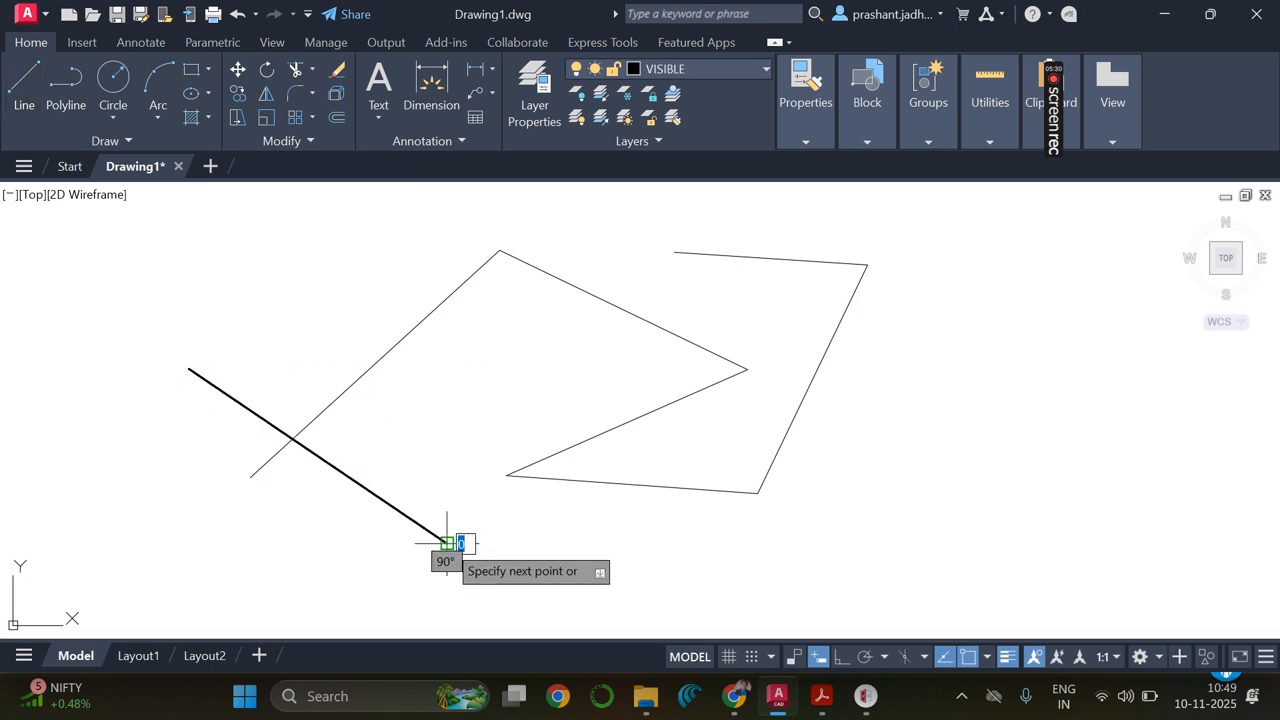
{"action": "left_click", "coordinate": [570, 341]}
{"action": "left_click", "coordinate": [336, 283]}
{"action": "left_click", "coordinate": [412, 418]}
{"action": "left_click", "coordinate": [710, 234]}
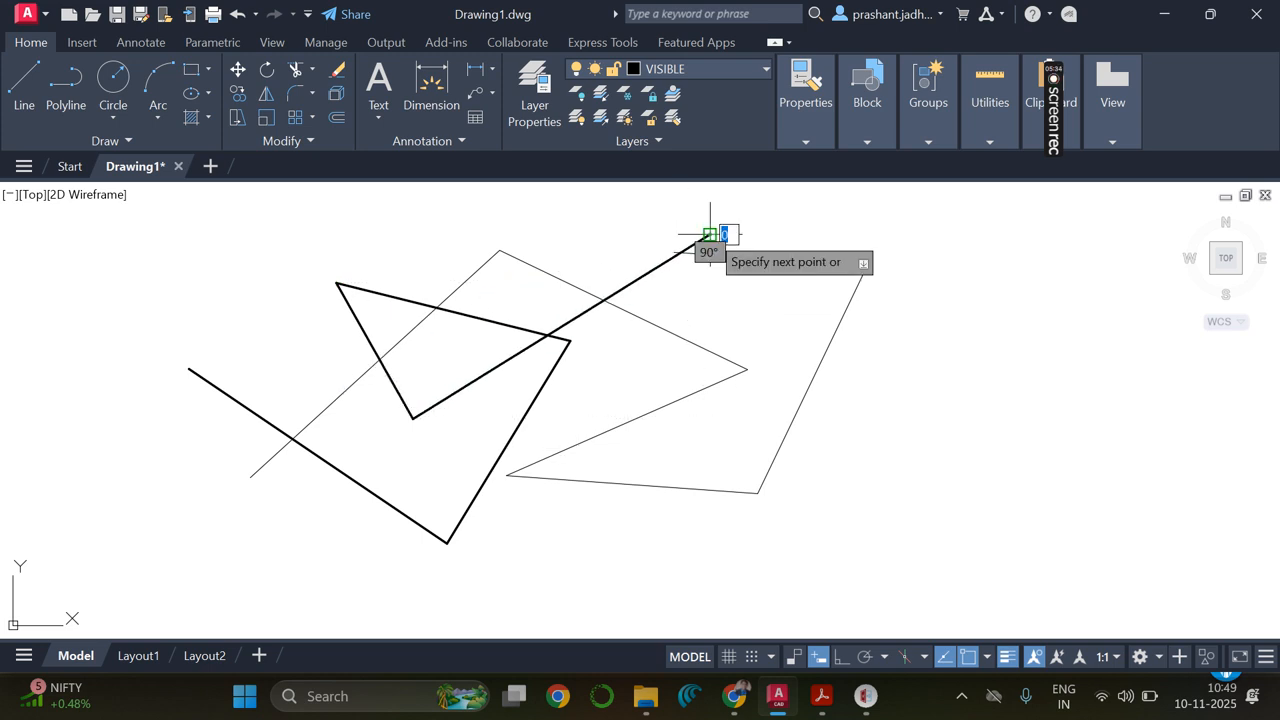
{"action": "key", "text": "Return"}
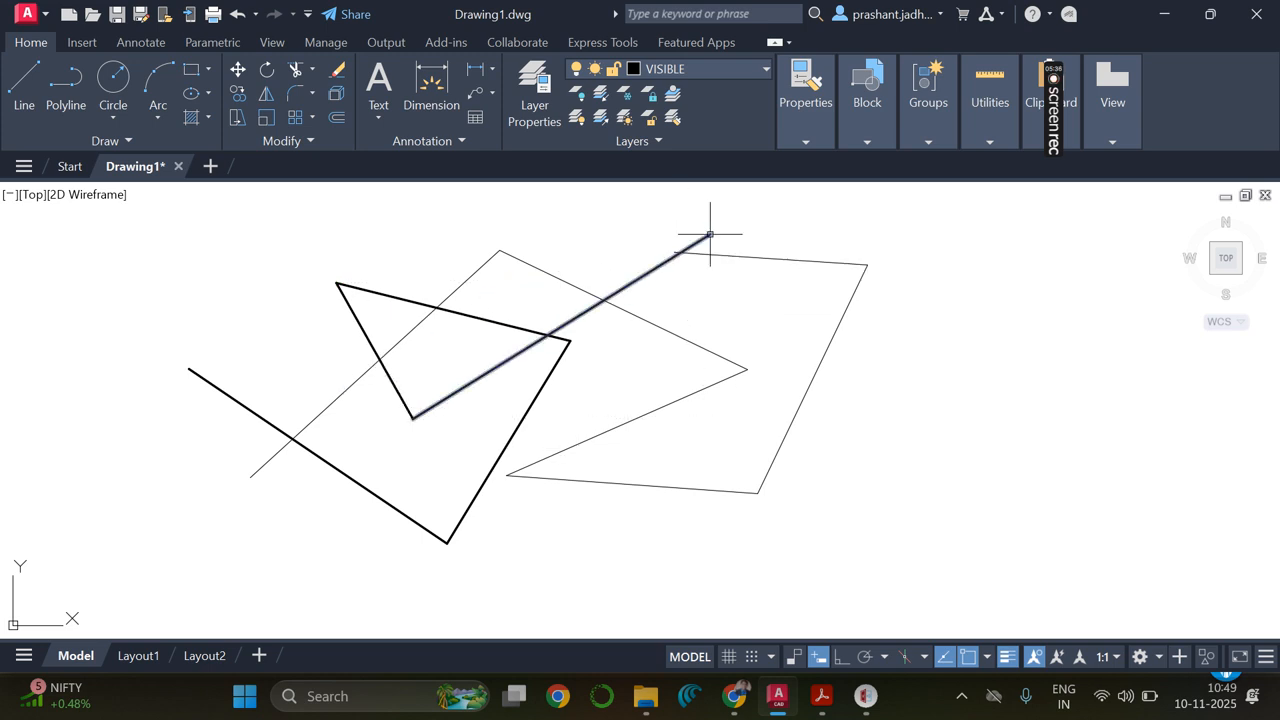
- Make HIDDEN the current layer and draw a closed four-sided outline of lines around the right part of the existing geometry
{"action": "left_click", "coordinate": [727, 67]}
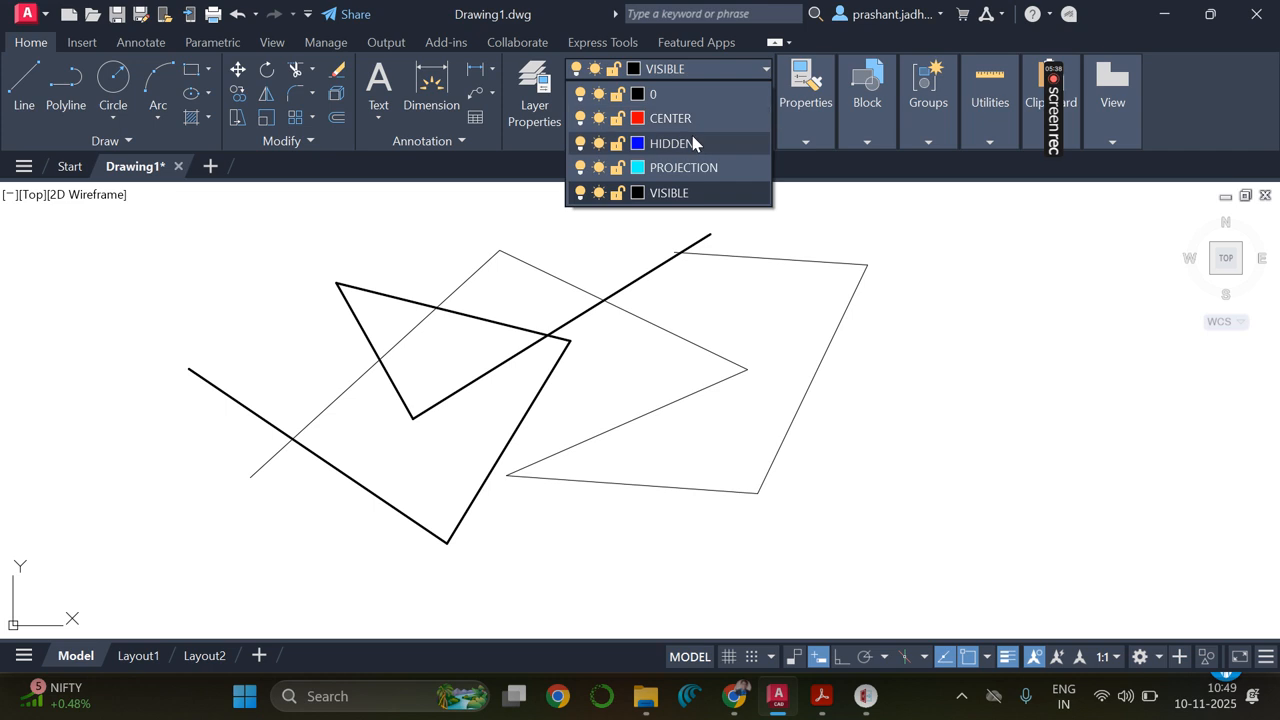
{"action": "left_click", "coordinate": [690, 143]}
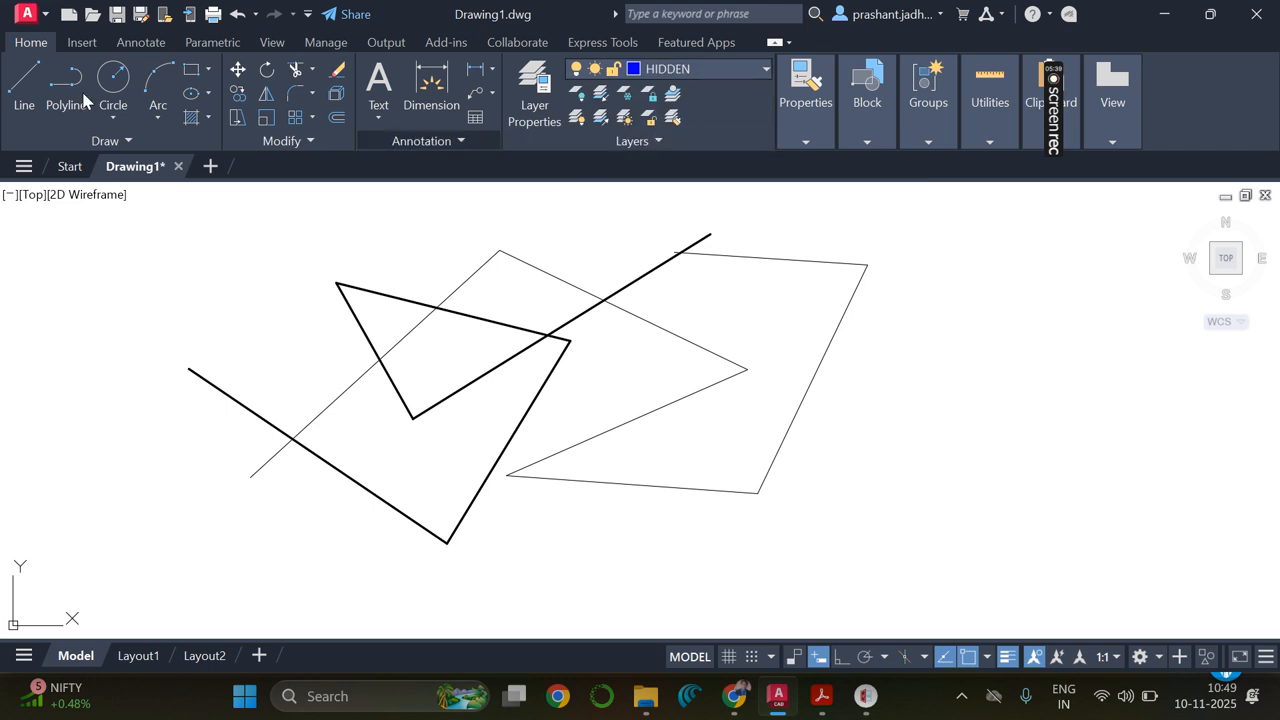
{"action": "left_click", "coordinate": [20, 84]}
{"action": "left_click", "coordinate": [980, 320]}
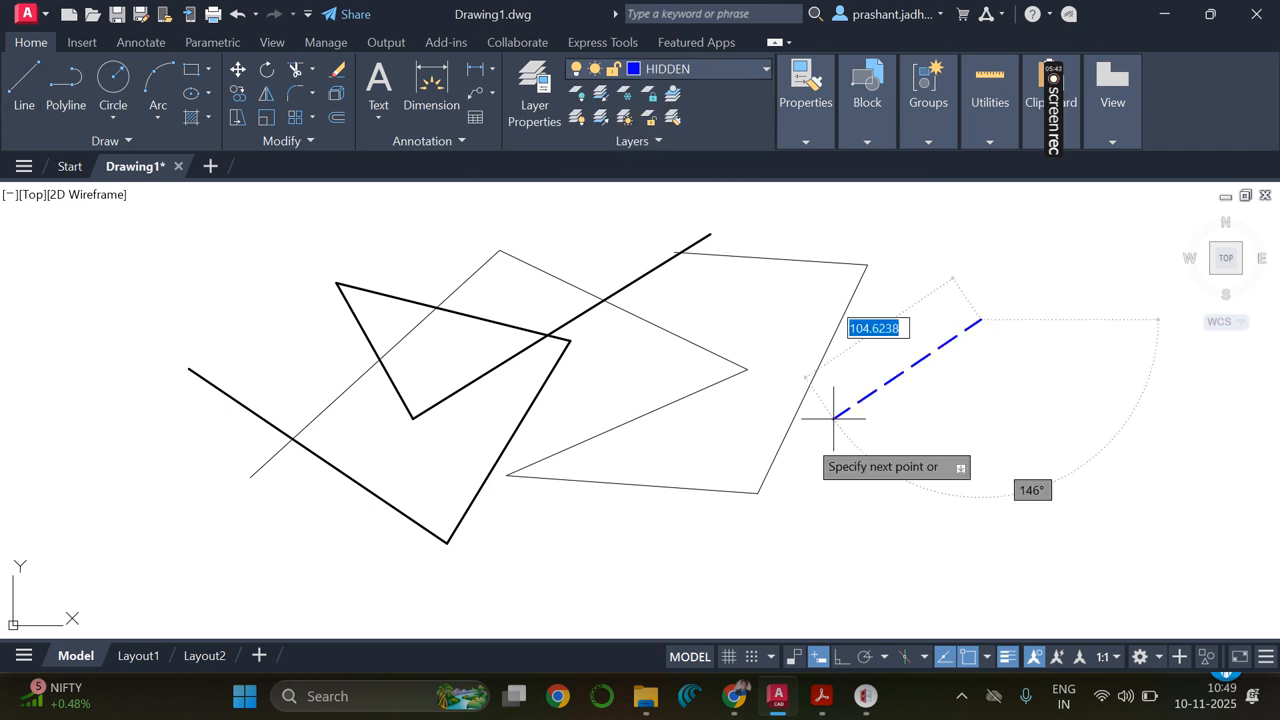
{"action": "left_click", "coordinate": [658, 574]}
{"action": "left_click", "coordinate": [624, 362]}
{"action": "left_click", "coordinate": [855, 213]}
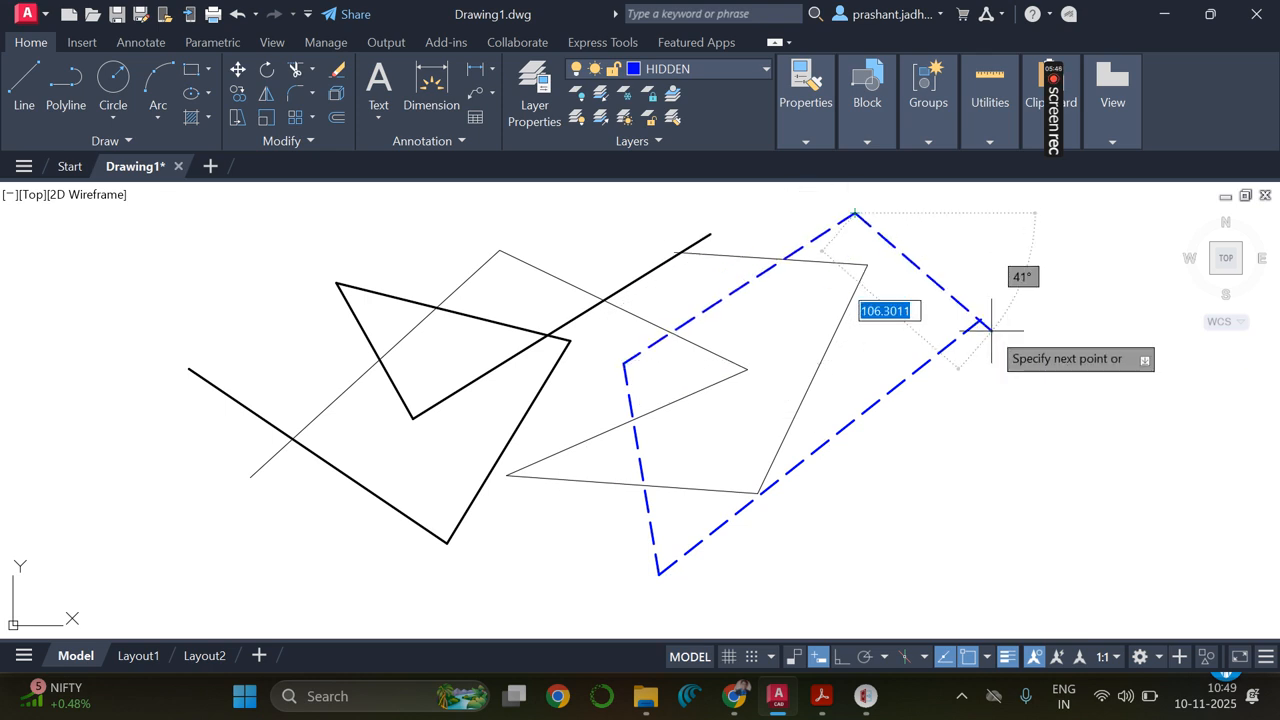
{"action": "left_click", "coordinate": [980, 320]}
{"action": "key", "text": "Return"}
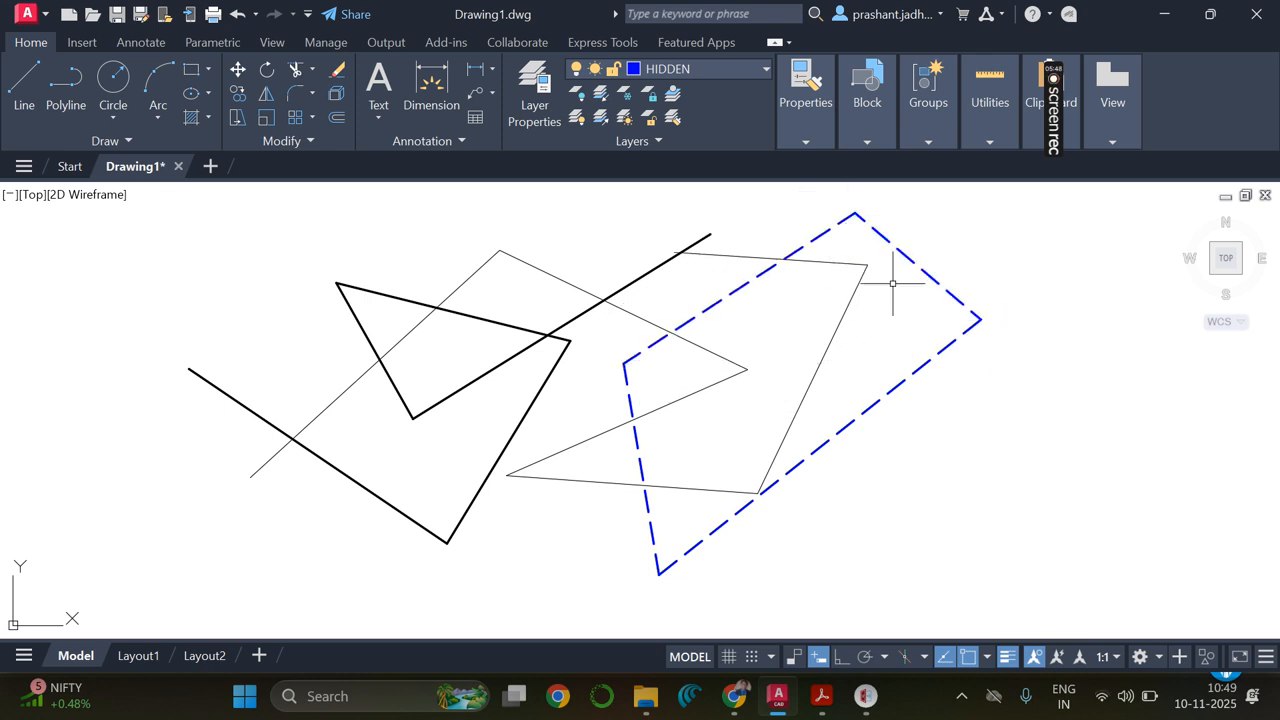
- Make CENTER the current layer and draw one long, slightly sloping line across the middle of all the sample geometry
{"action": "left_click", "coordinate": [720, 68]}
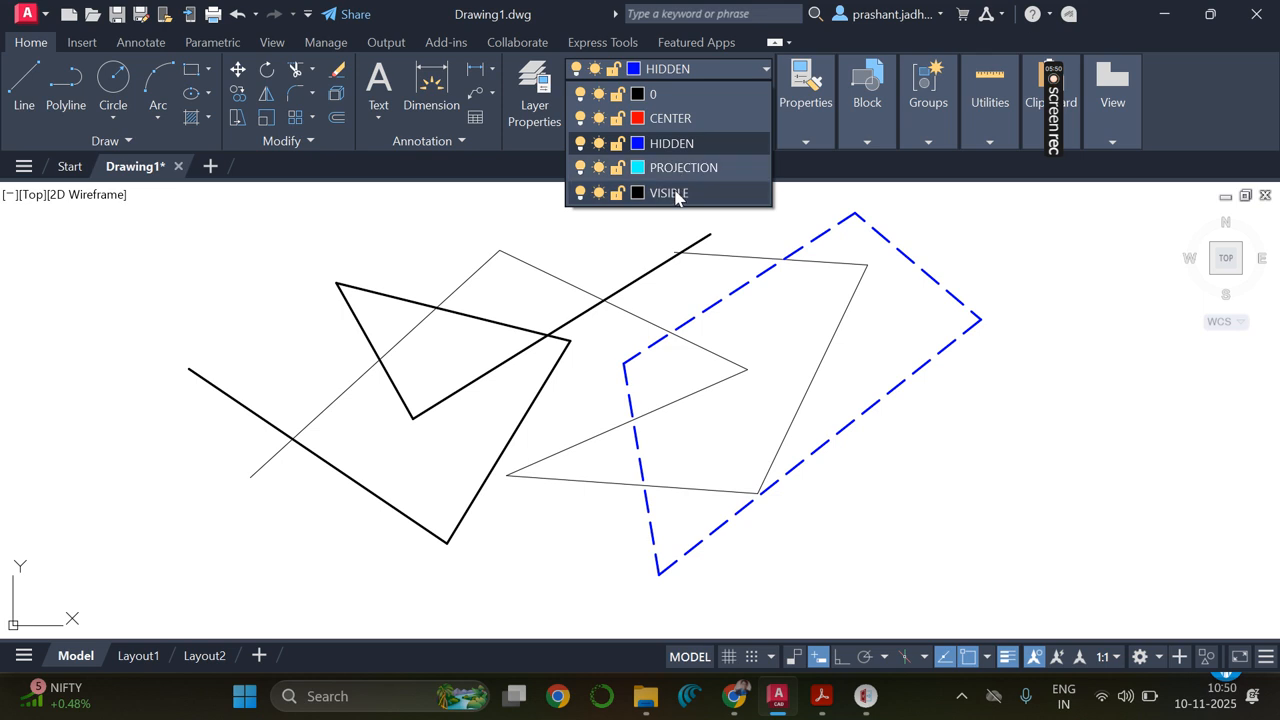
{"action": "left_click", "coordinate": [702, 118]}
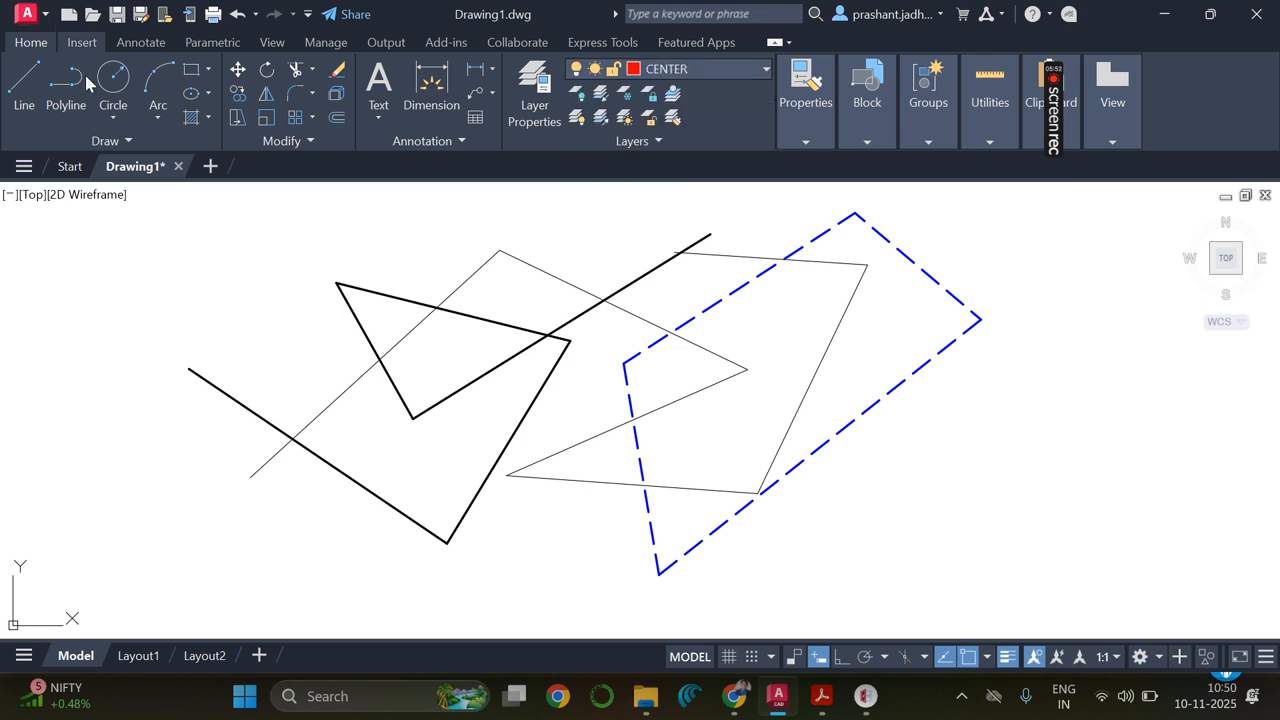
{"action": "left_click", "coordinate": [24, 80]}
{"action": "left_click", "coordinate": [125, 367]}
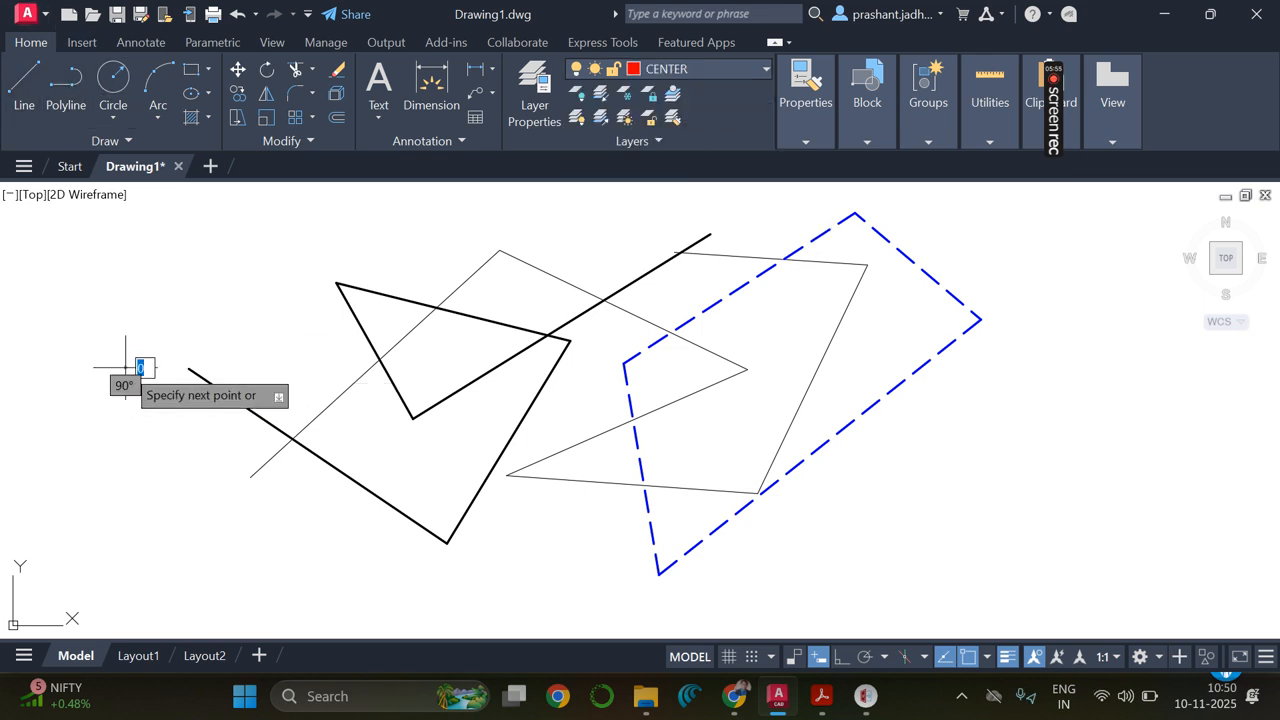
{"action": "left_click", "coordinate": [998, 428]}
{"action": "key", "text": "Escape"}
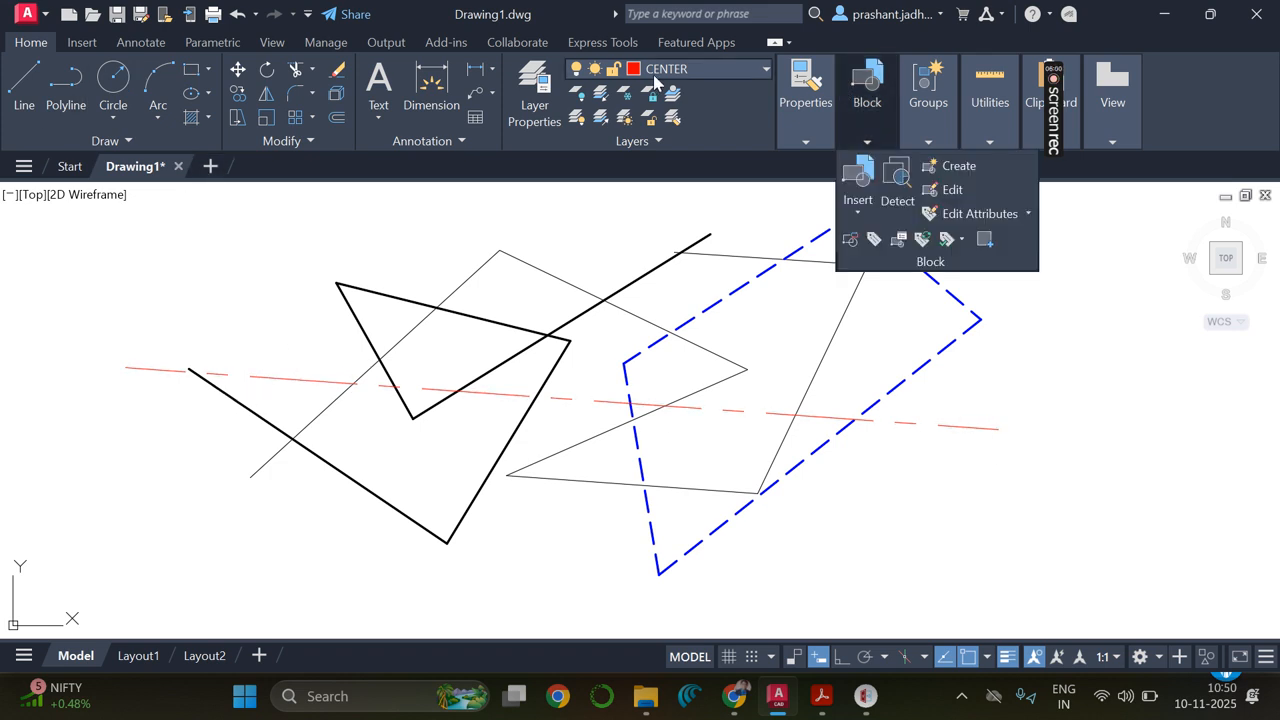
- Make PROJECTION the current layer and draw an open chain of five connected lines around the left part of the geometry
{"action": "left_click", "coordinate": [692, 68]}
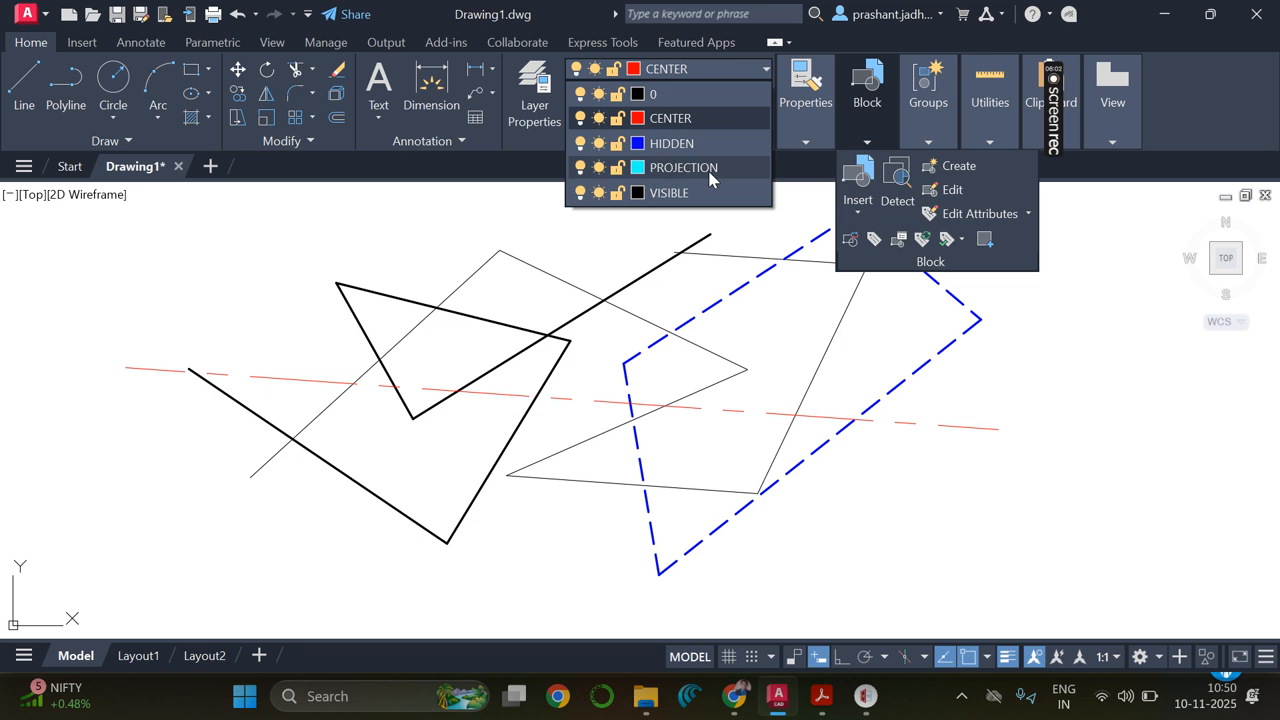
{"action": "left_click", "coordinate": [702, 172]}
{"action": "left_click", "coordinate": [24, 85]}
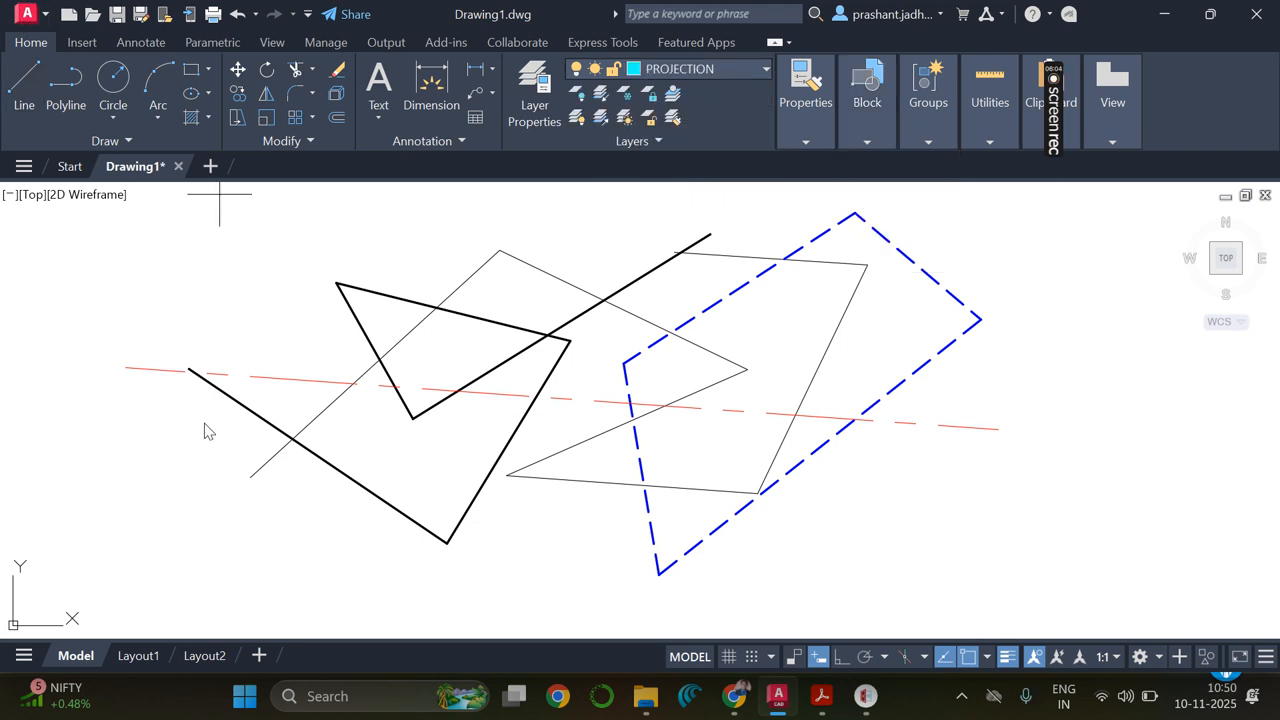
{"action": "left_click", "coordinate": [245, 547]}
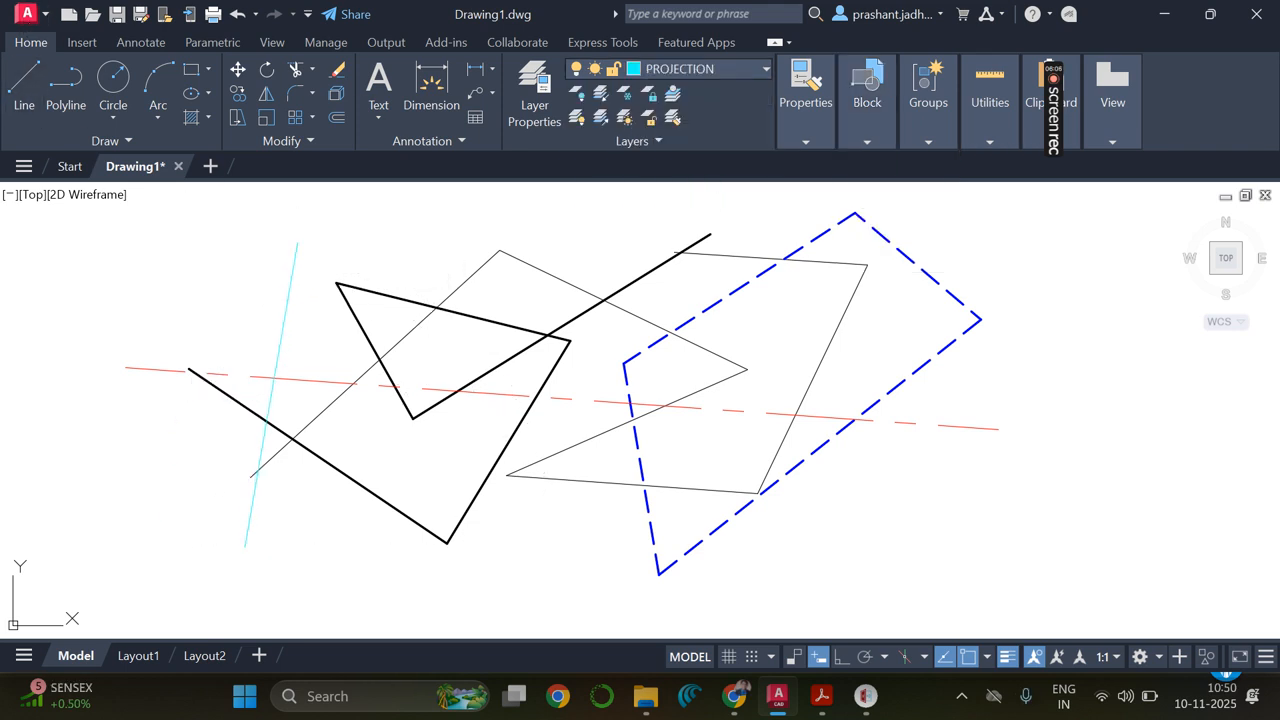
{"action": "left_click", "coordinate": [296, 242]}
{"action": "left_click", "coordinate": [494, 215]}
{"action": "left_click", "coordinate": [607, 215]}
{"action": "left_click", "coordinate": [544, 597]}
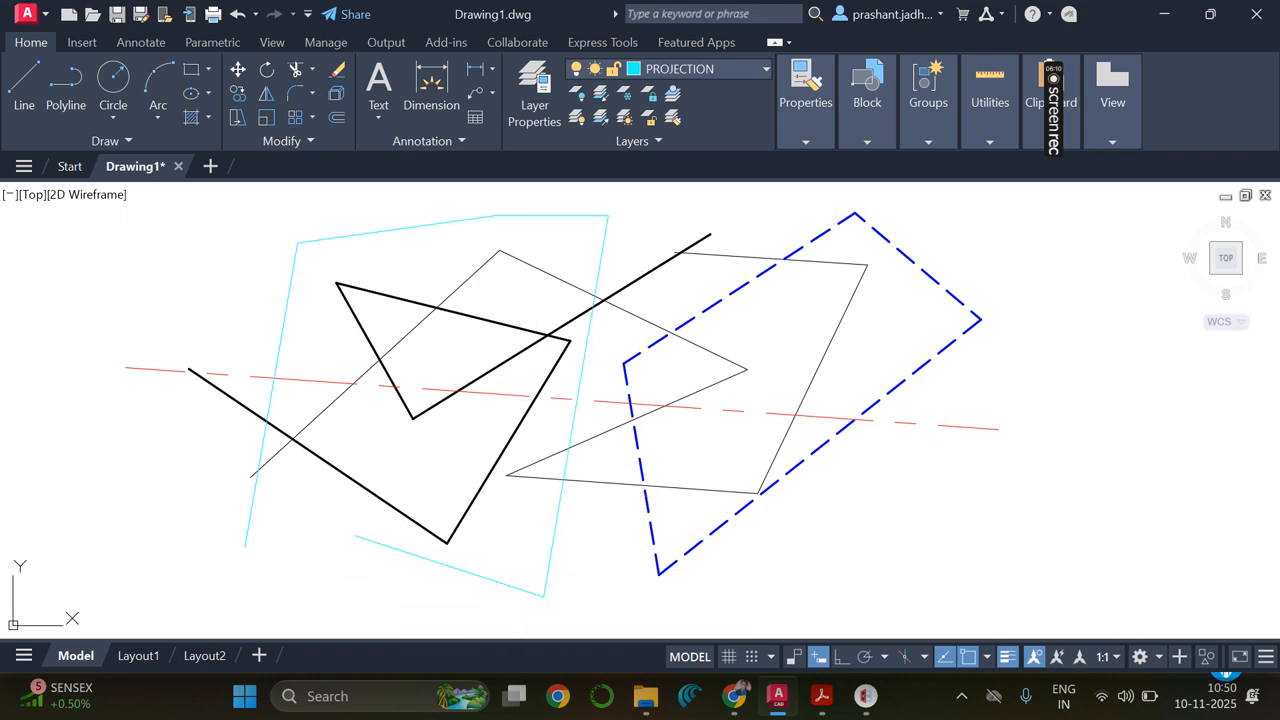
{"action": "left_click", "coordinate": [355, 536]}
{"action": "key", "text": "Escape"}
{"action": "scroll", "coordinate": [578, 238], "scroll_direction": "down", "scroll_amount": 8}
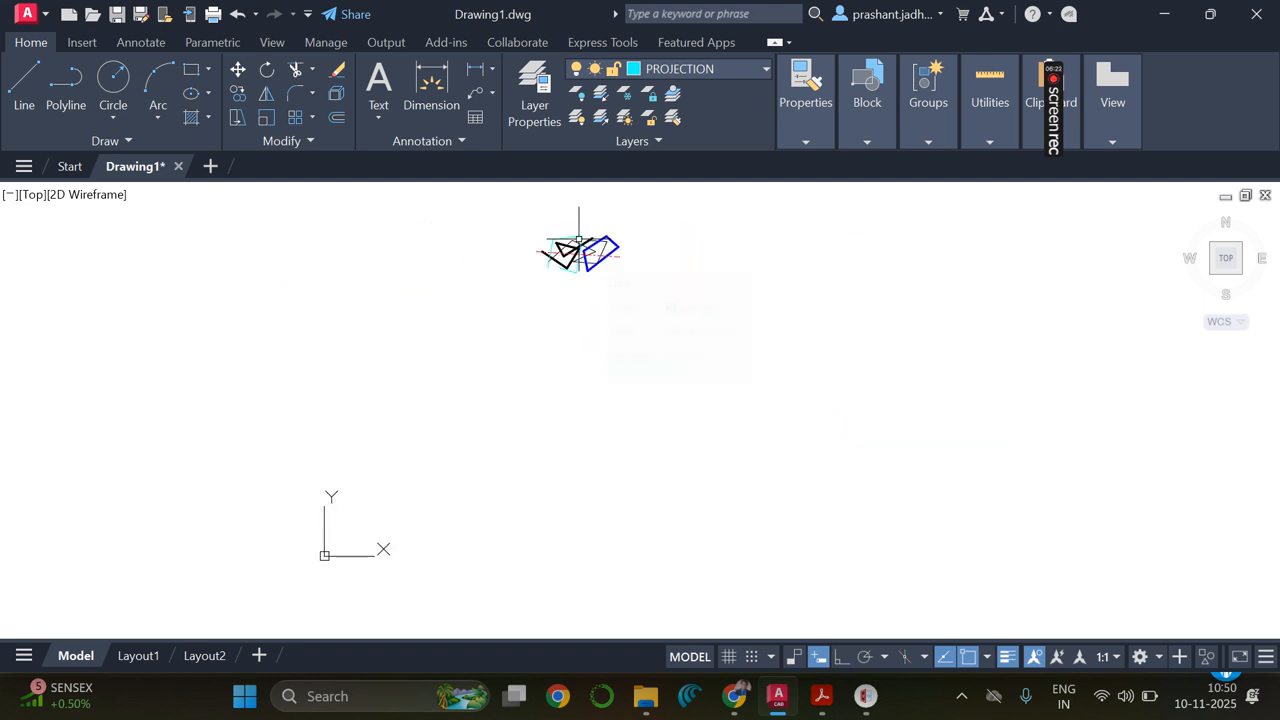
{"action": "scroll", "coordinate": [620, 209], "scroll_direction": "up", "scroll_amount": 8}
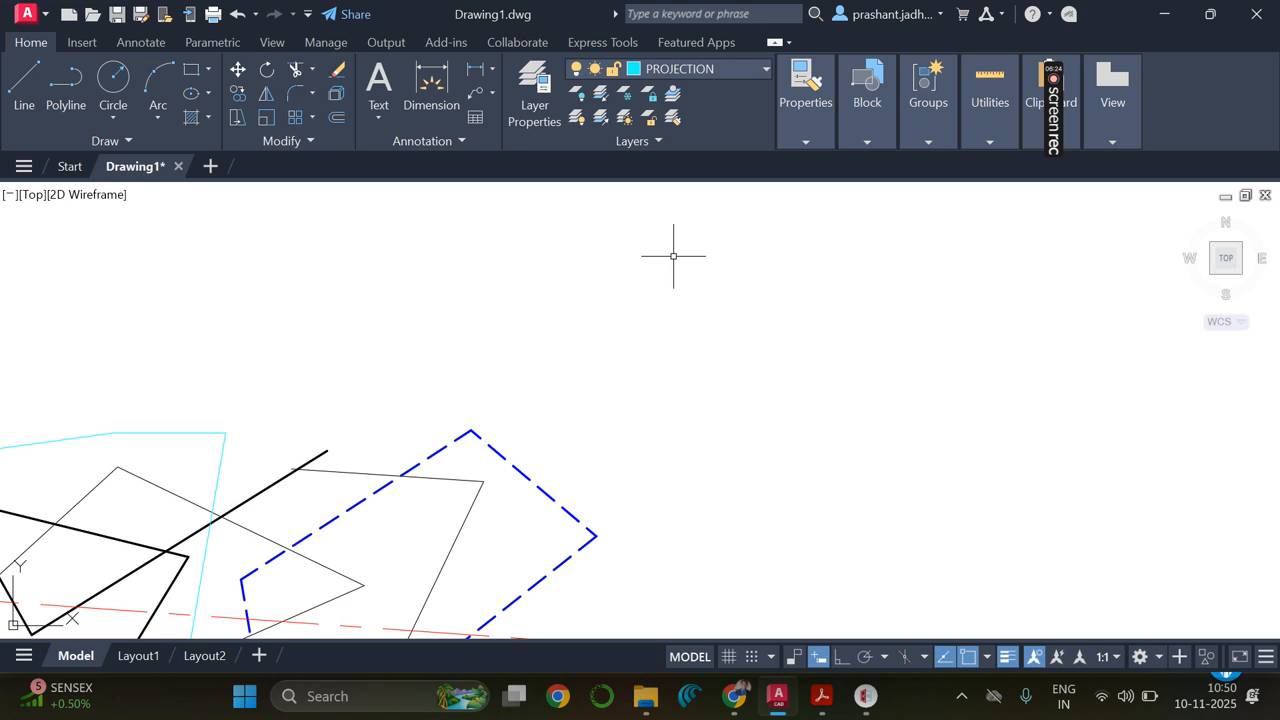
{"action": "scroll", "coordinate": [673, 256], "scroll_direction": "down", "scroll_amount": 5}
{"action": "scroll", "coordinate": [599, 271], "scroll_direction": "up", "scroll_amount": 5}
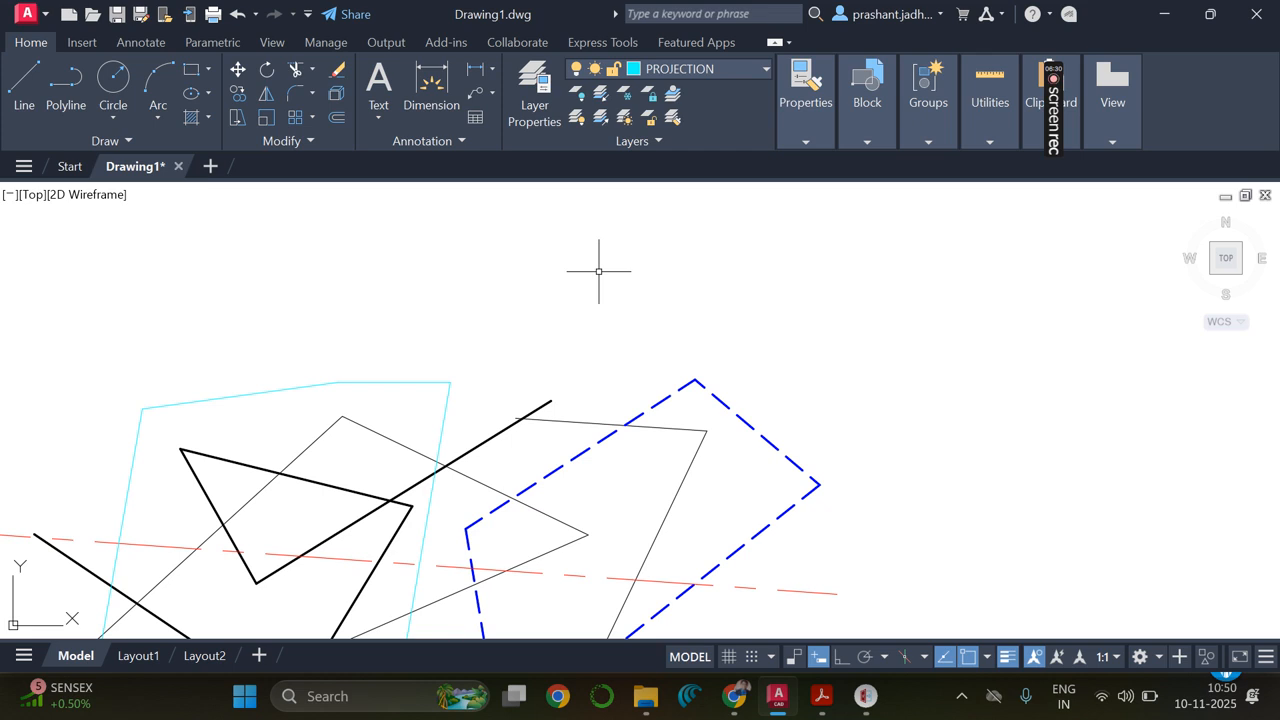
{"action": "left_click", "coordinate": [723, 70]}
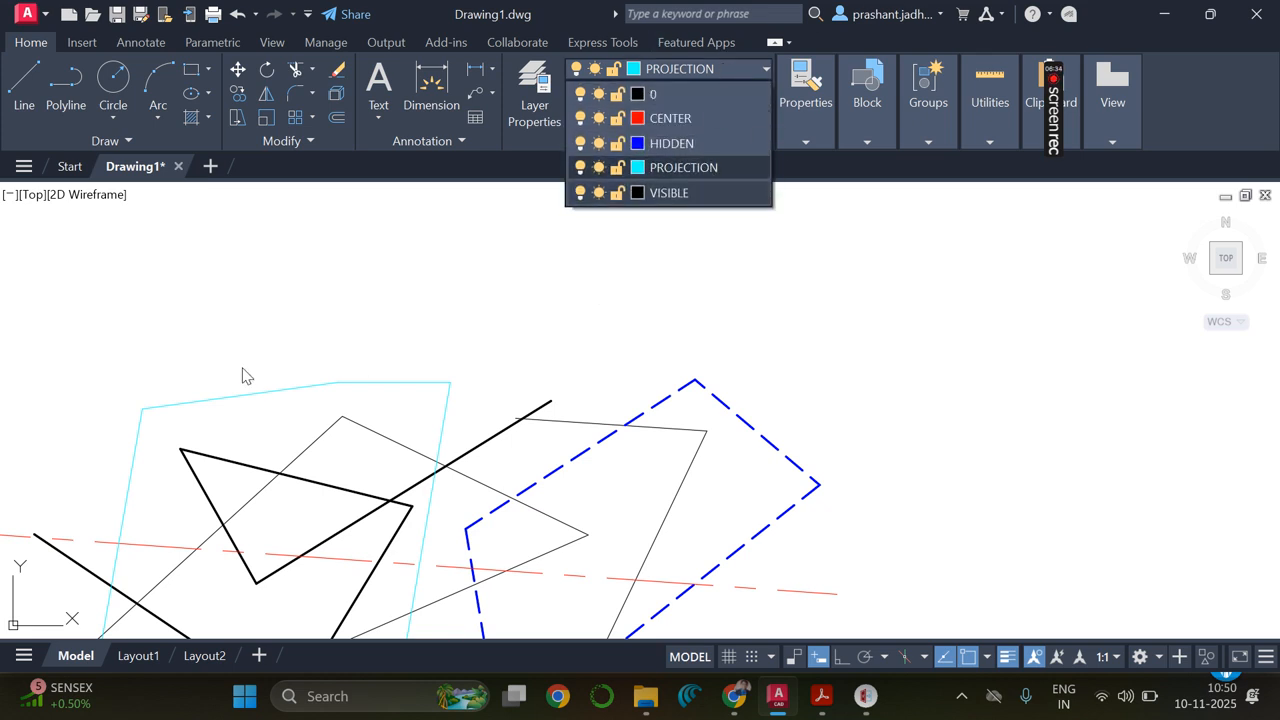
{"action": "left_click", "coordinate": [210, 326]}
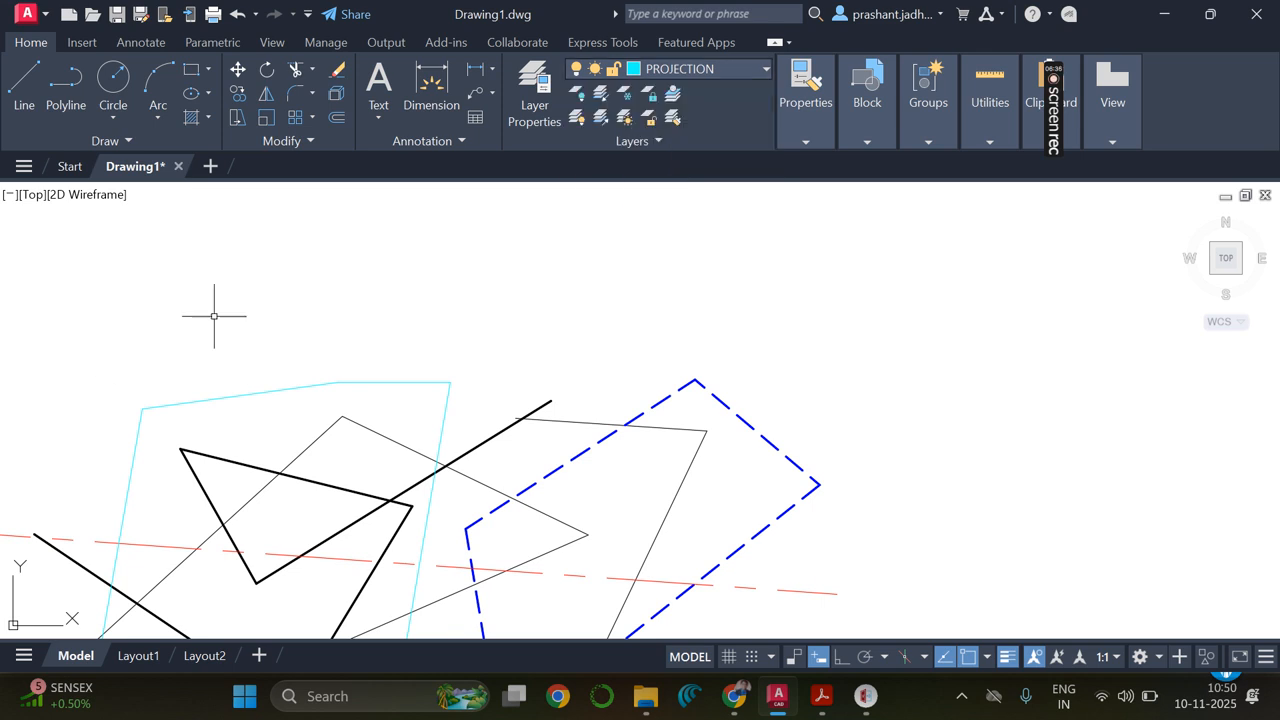
{"action": "scroll", "coordinate": [122, 308], "scroll_direction": "down", "scroll_amount": 4}
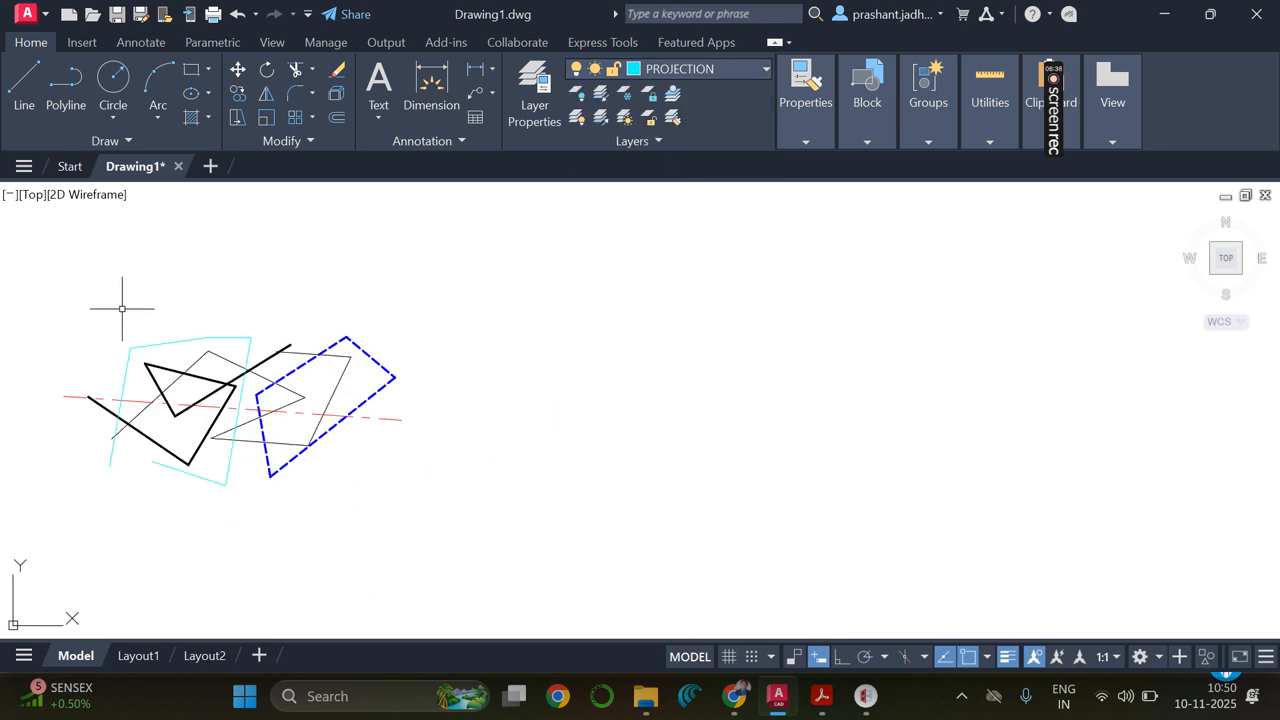
{"action": "scroll", "coordinate": [122, 308], "scroll_direction": "up", "scroll_amount": 4}
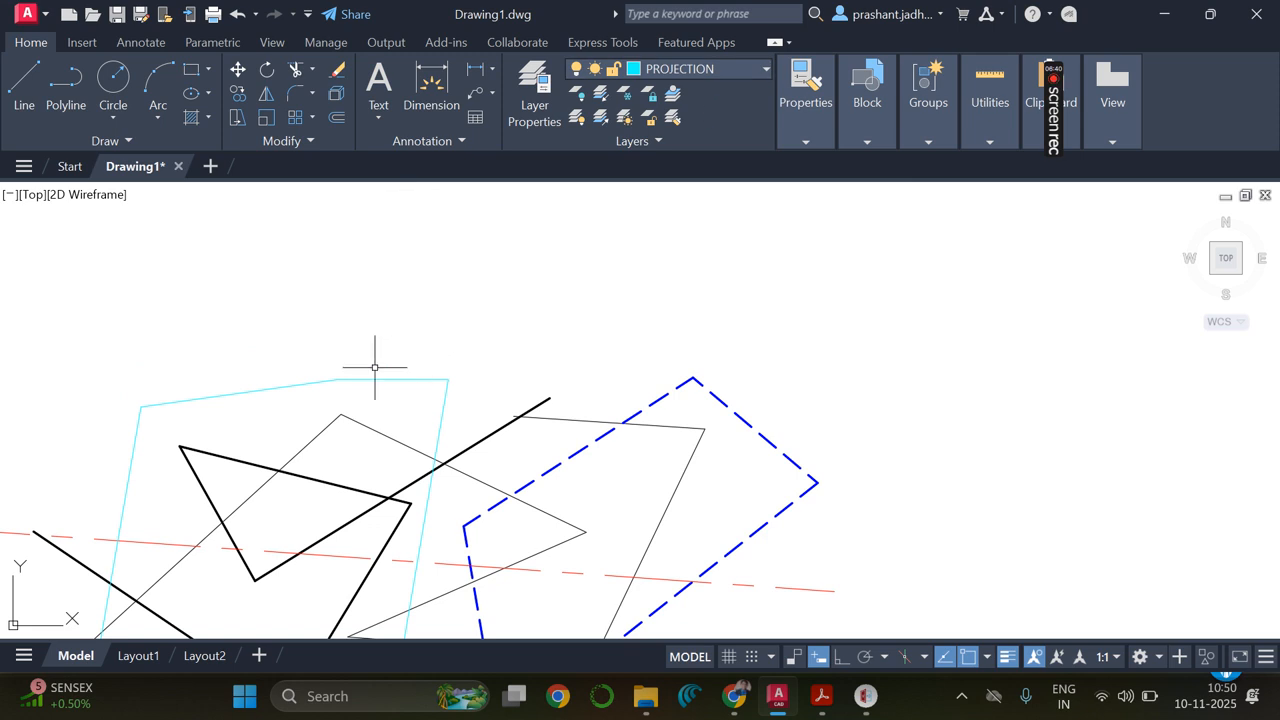
- Make VISIBLE the current layer
{"action": "left_click", "coordinate": [743, 80]}
{"action": "left_click", "coordinate": [696, 194]}
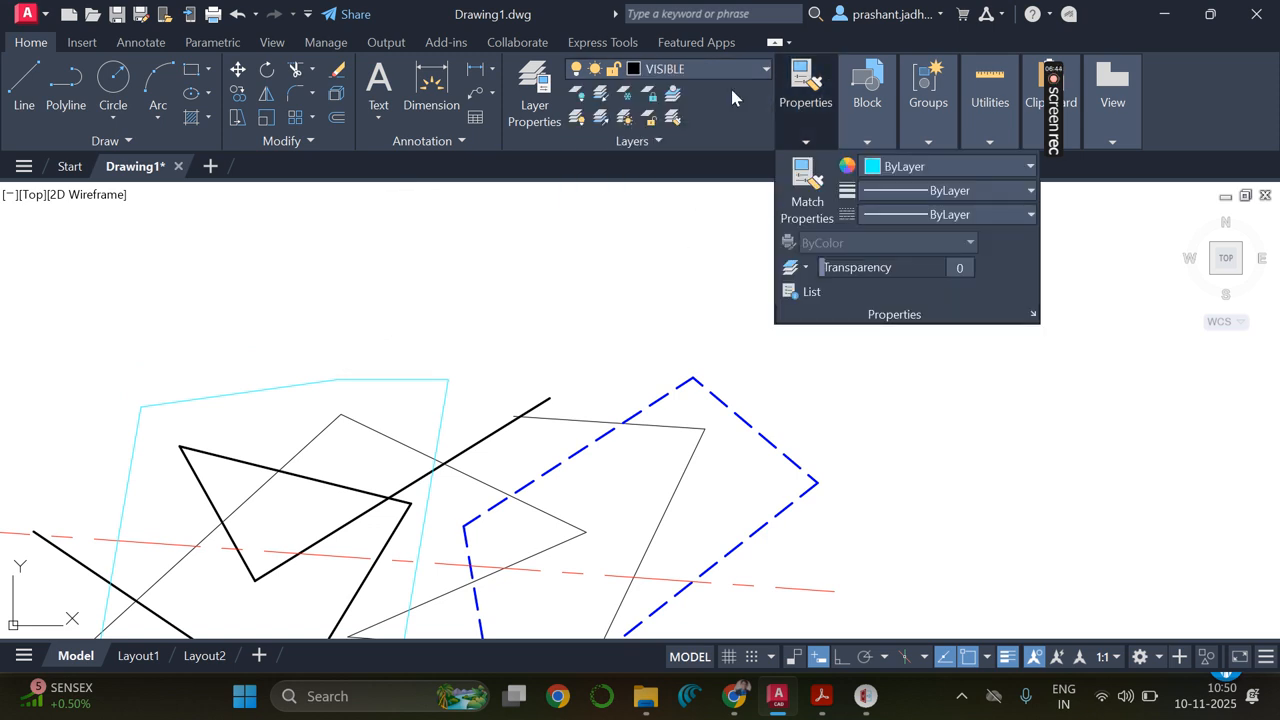
{"action": "left_click", "coordinate": [717, 72]}
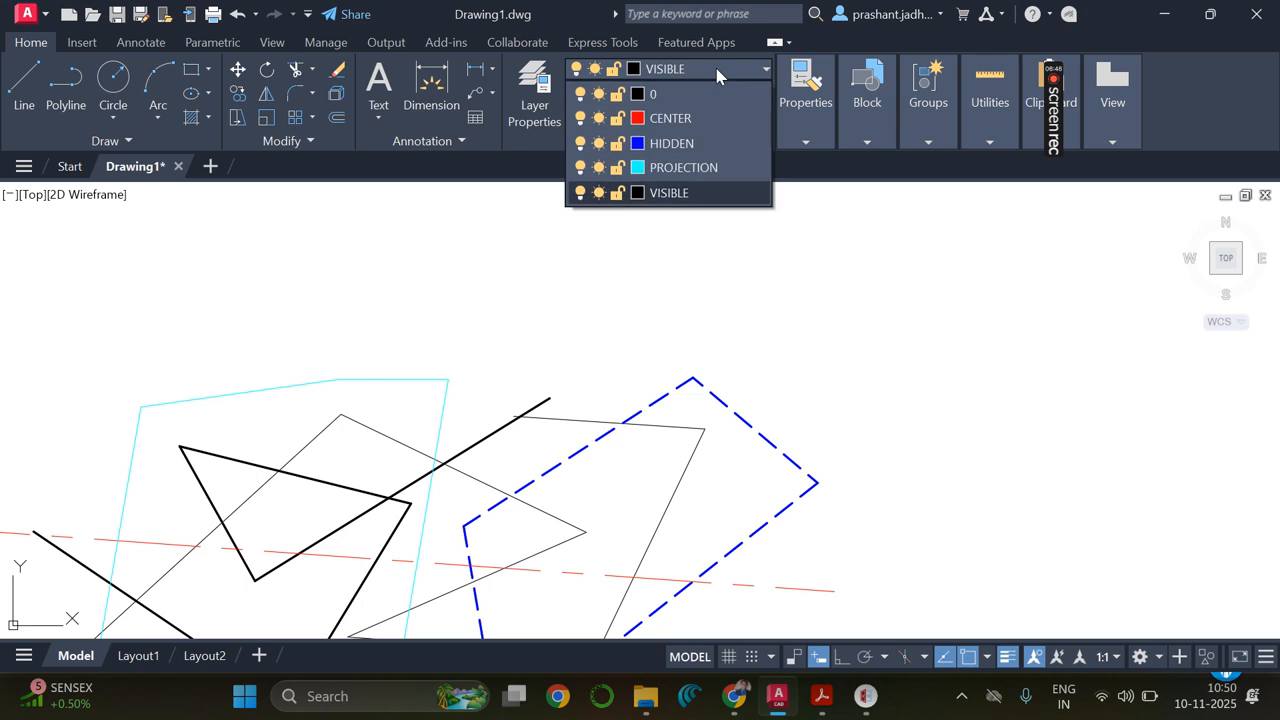
{"action": "left_click", "coordinate": [680, 194]}
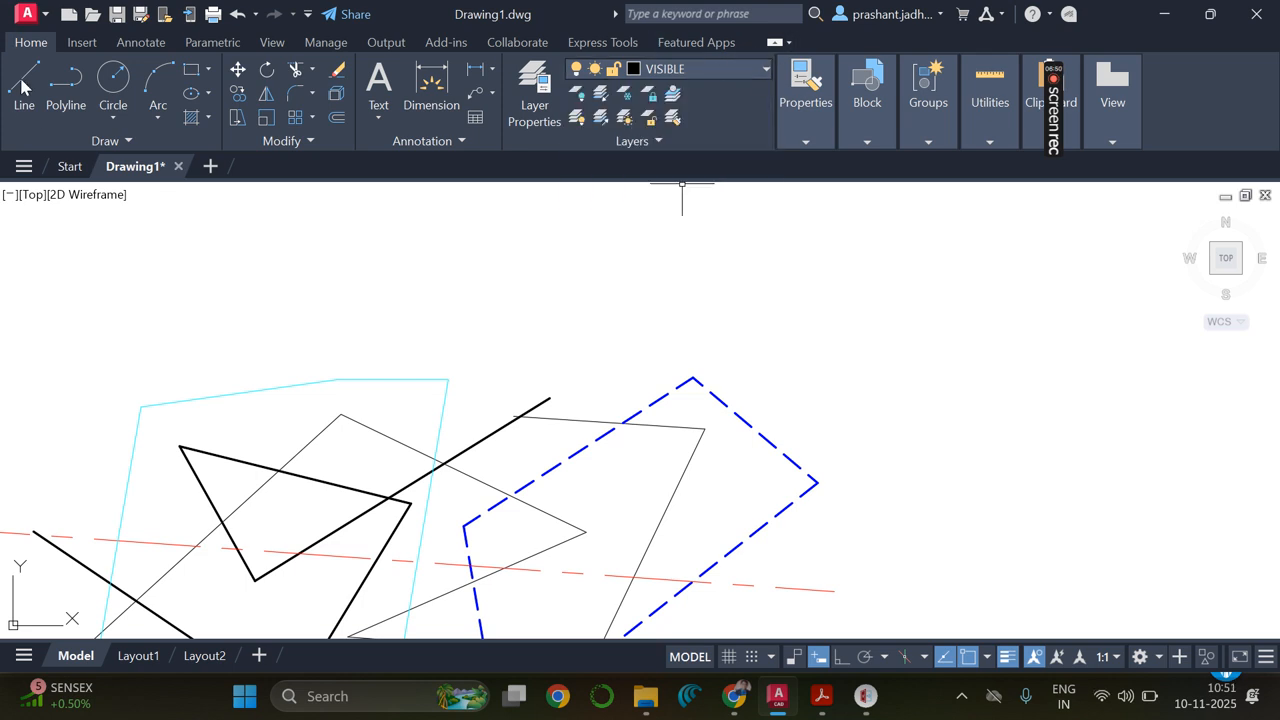
{"action": "left_click", "coordinate": [738, 69]}
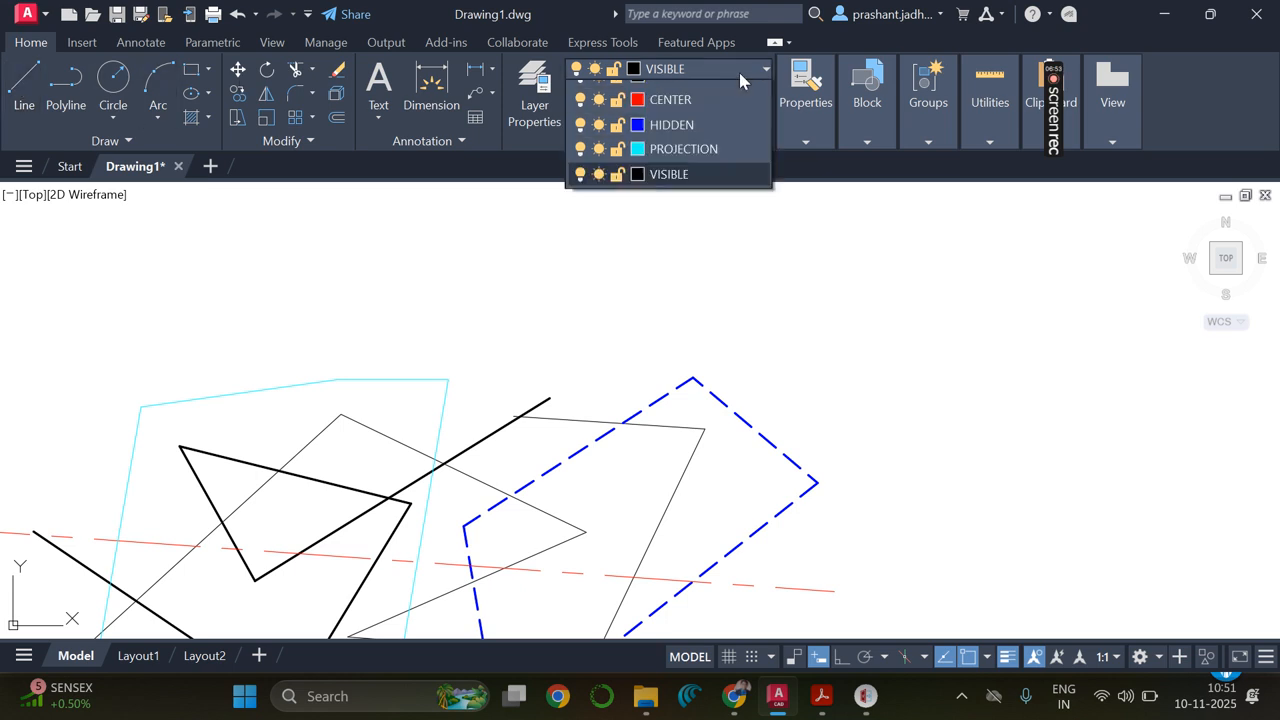
{"action": "left_click", "coordinate": [361, 394]}
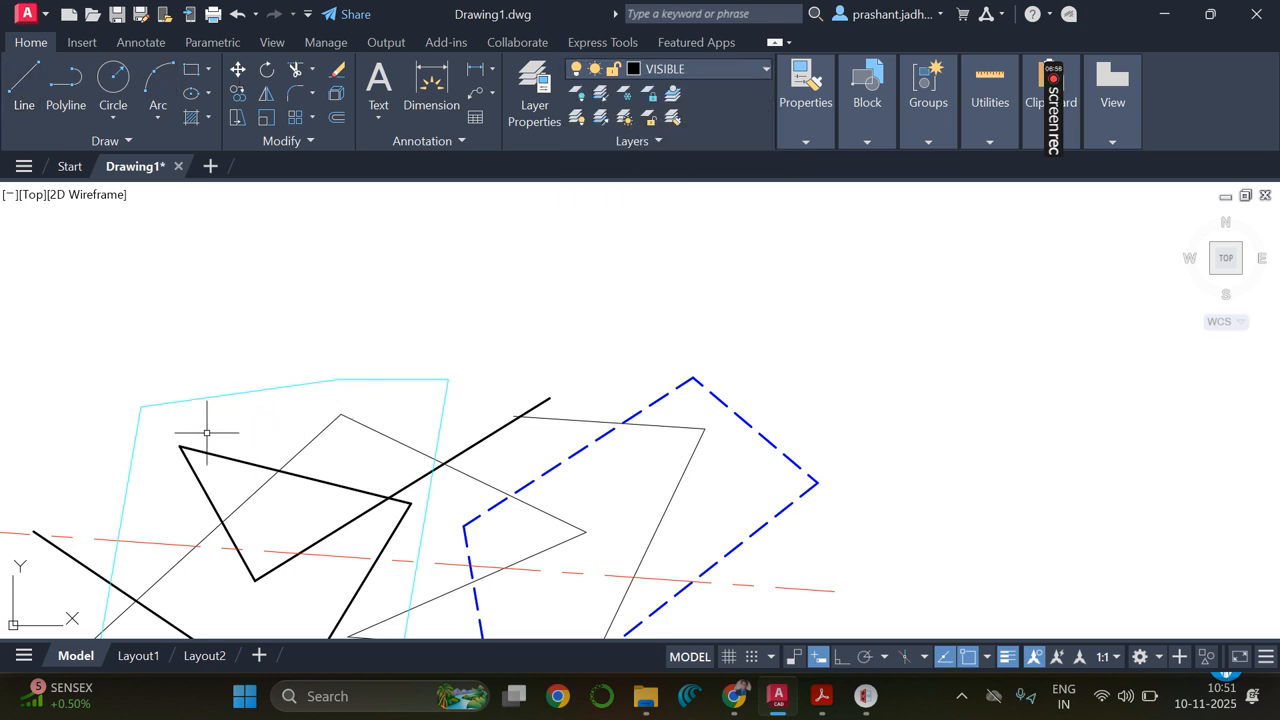
{"action": "scroll", "coordinate": [240, 415], "scroll_direction": "up", "scroll_amount": 6}
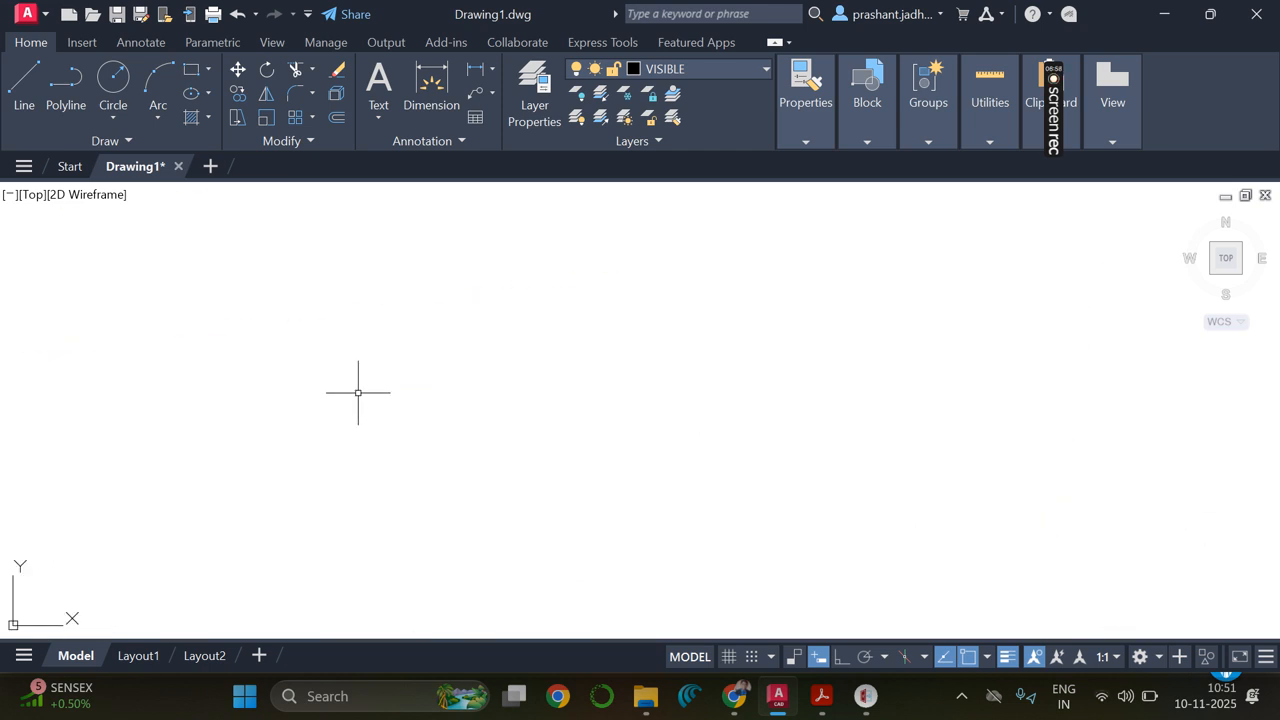
{"action": "scroll", "coordinate": [400, 385], "scroll_direction": "down", "scroll_amount": 3}
{"action": "scroll", "coordinate": [415, 383], "scroll_direction": "down", "scroll_amount": 3}
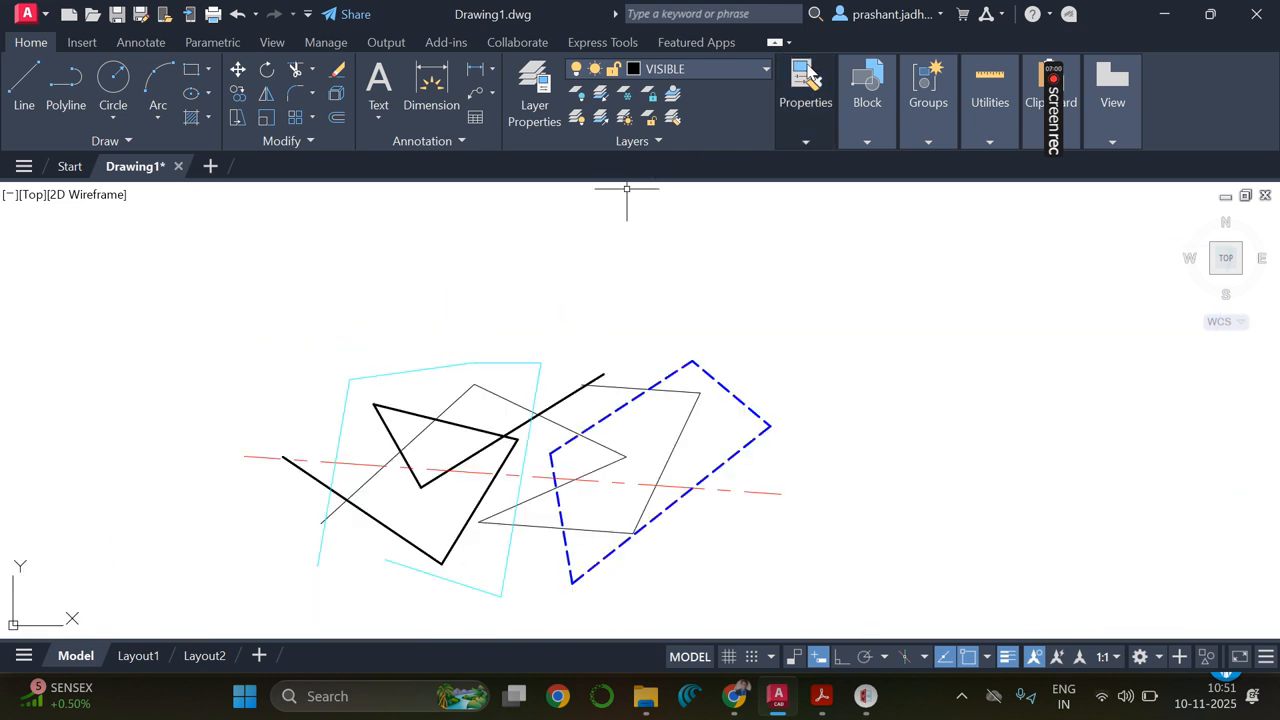
- Make PROJECTION the current layer and draw an open zigzag of five long connected lines crossing all the sample geometry
{"action": "left_click", "coordinate": [742, 70]}
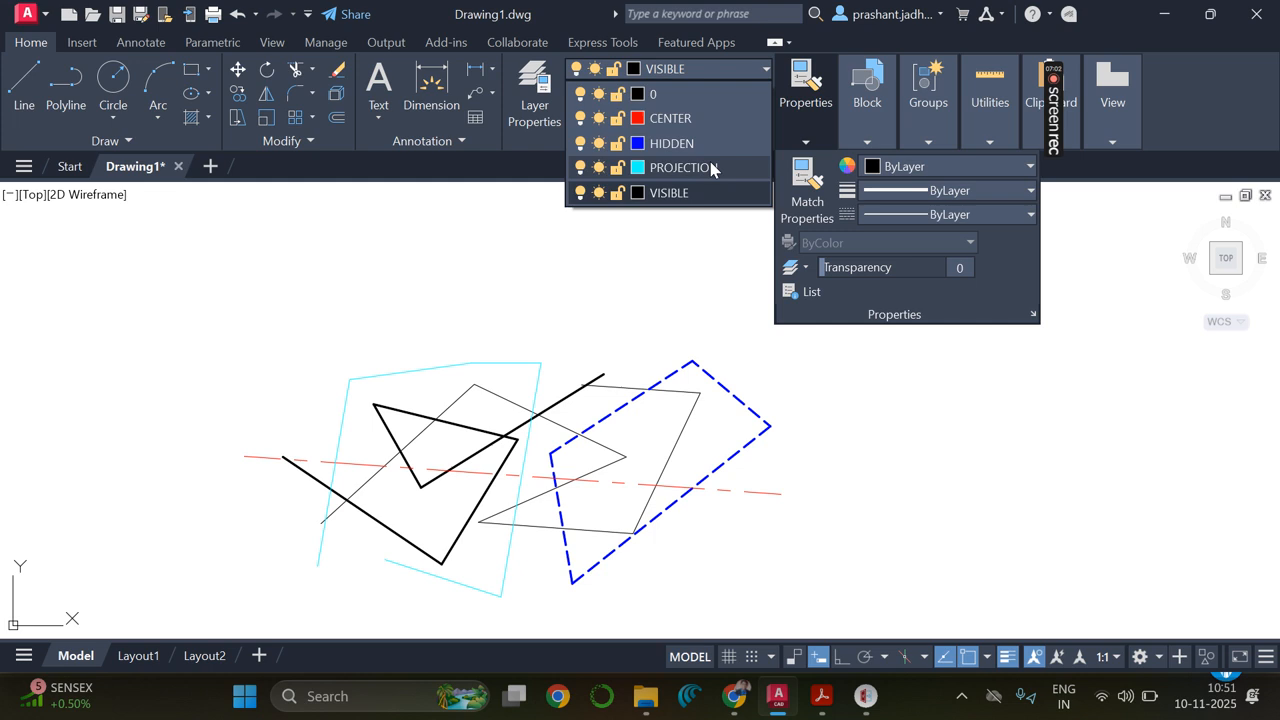
{"action": "left_click", "coordinate": [690, 167]}
{"action": "left_click", "coordinate": [22, 80]}
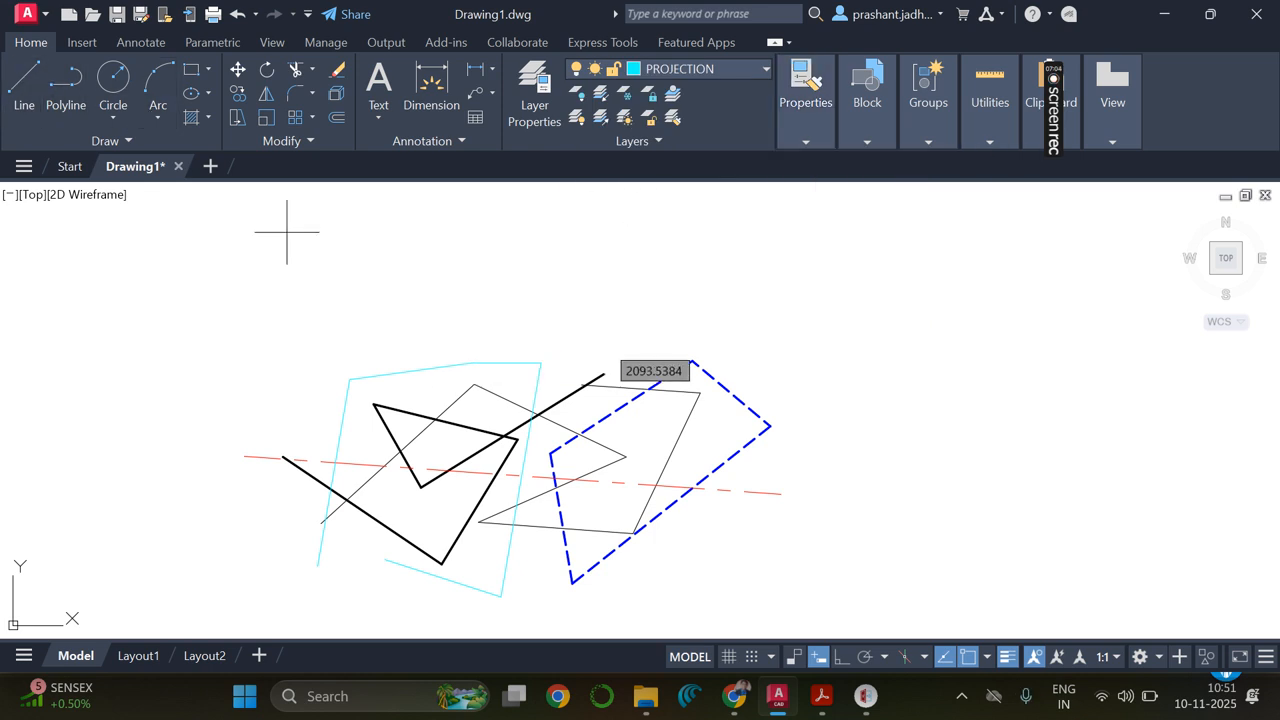
{"action": "left_click", "coordinate": [388, 313]}
{"action": "left_click", "coordinate": [779, 599]}
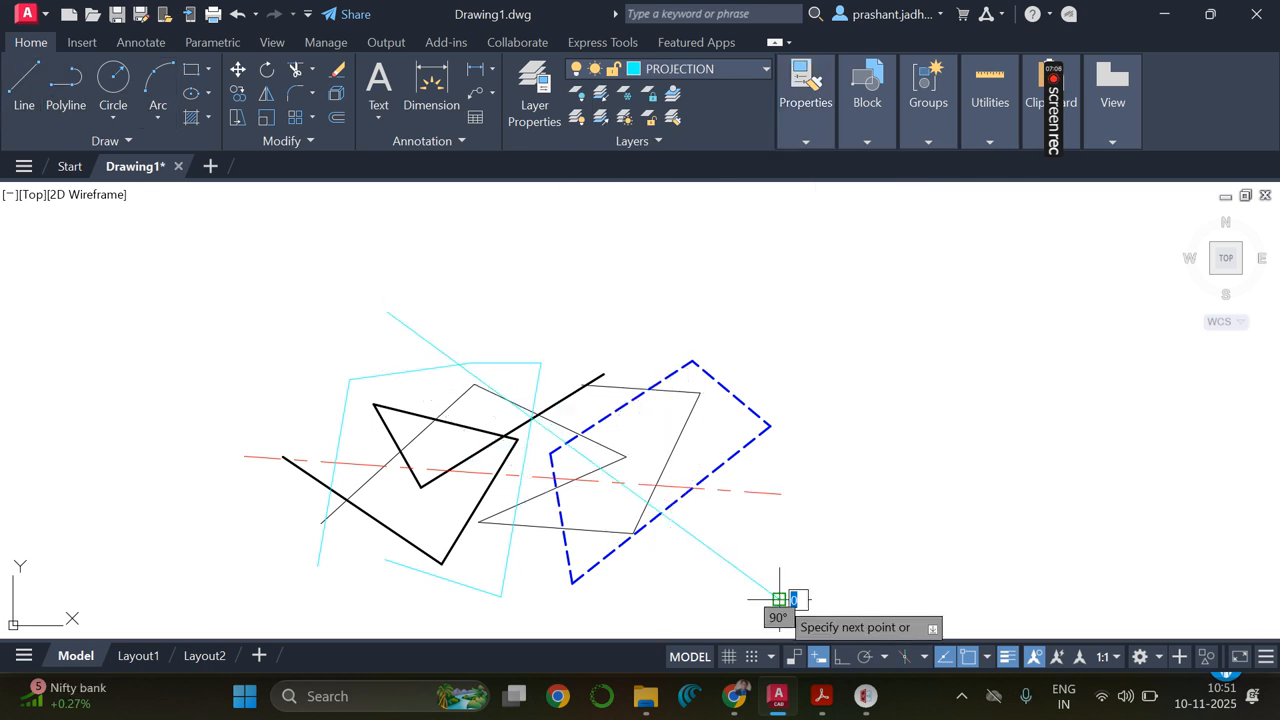
{"action": "left_click", "coordinate": [696, 219]}
{"action": "left_click", "coordinate": [341, 597]}
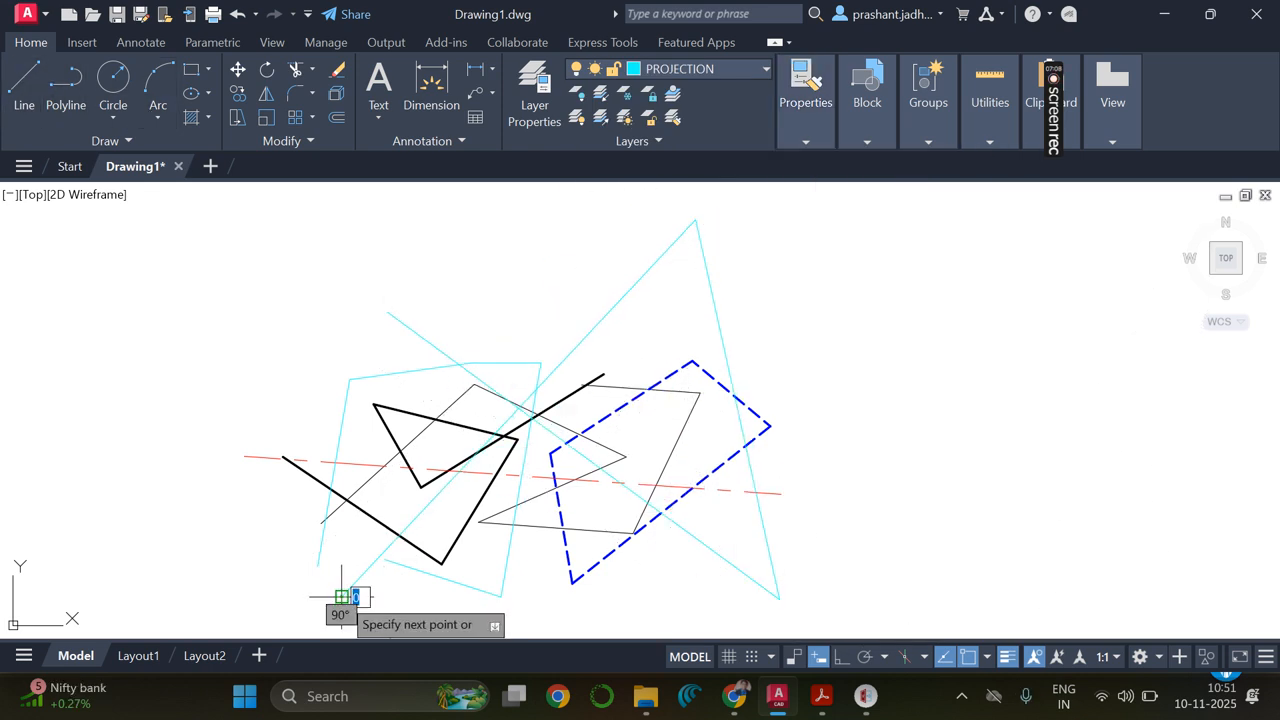
{"action": "left_click", "coordinate": [290, 342]}
{"action": "left_click", "coordinate": [673, 585]}
{"action": "key", "text": "Escape"}
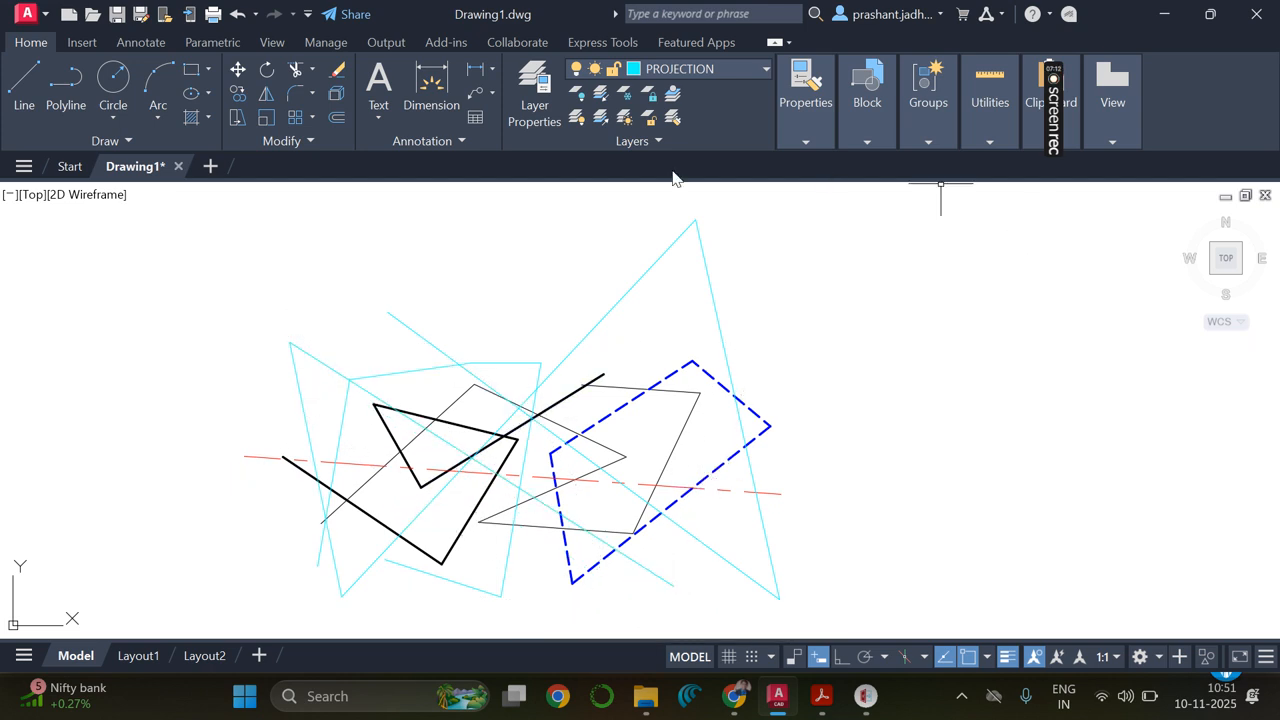
- Make VISIBLE the current layer and turn off the PROJECTION layer to hide its construction lines
{"action": "left_click", "coordinate": [748, 69]}
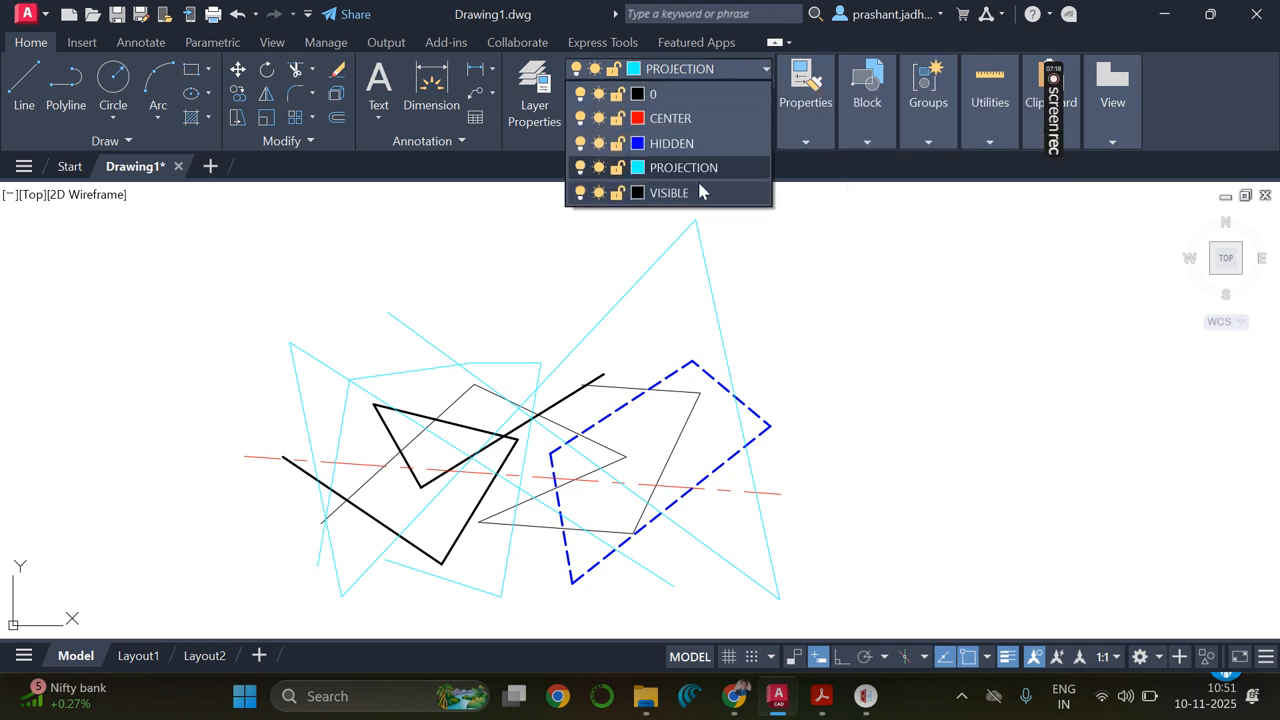
{"action": "left_click", "coordinate": [670, 193]}
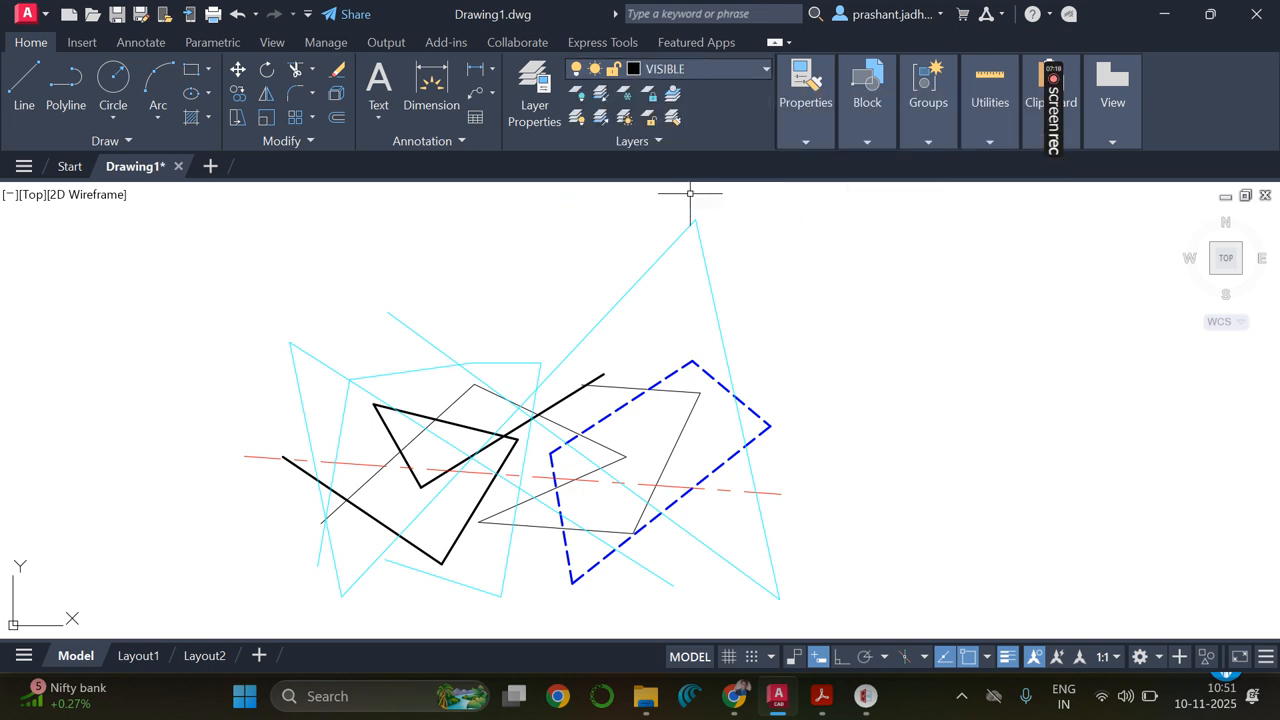
{"action": "left_click", "coordinate": [724, 70]}
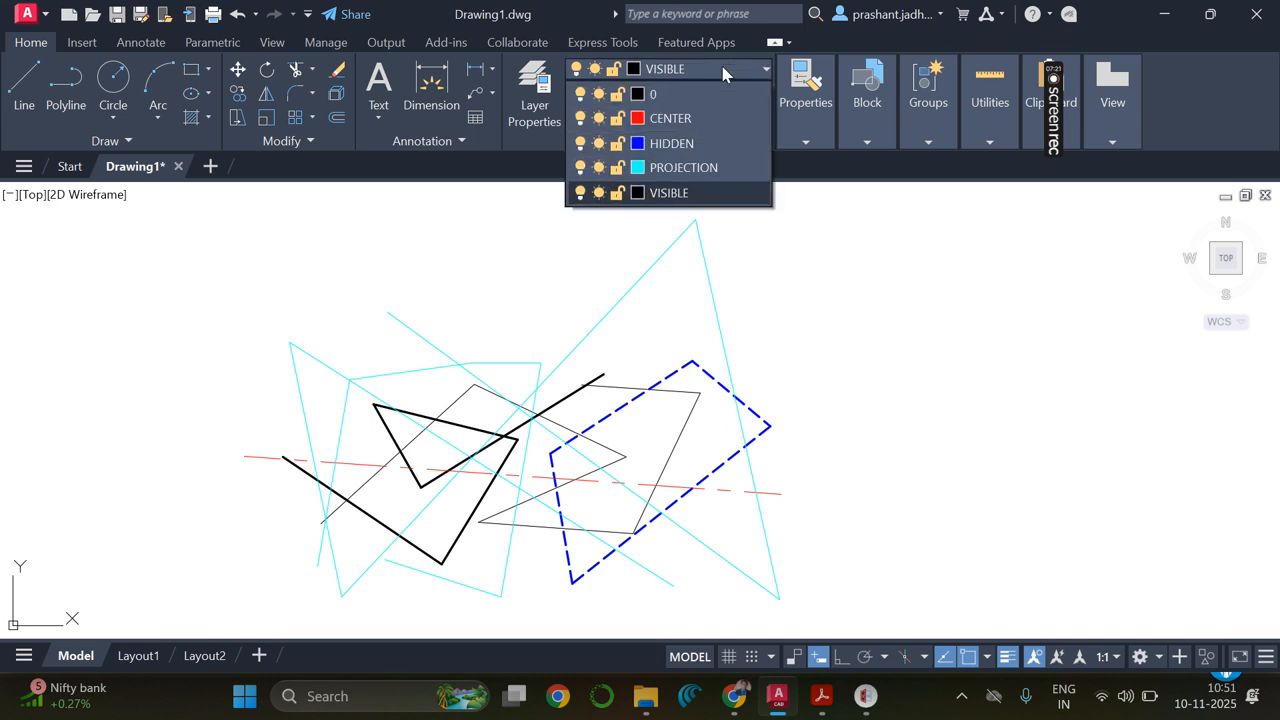
{"action": "left_click", "coordinate": [579, 167]}
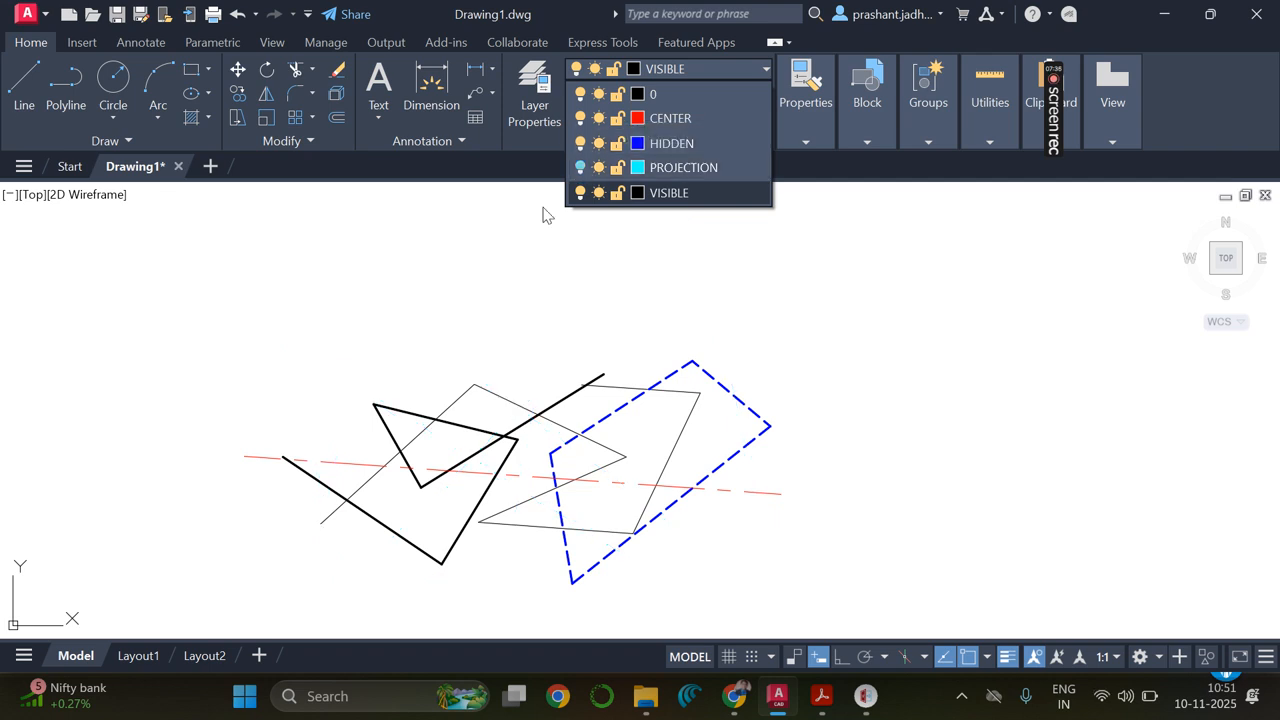
{"action": "left_click", "coordinate": [450, 465]}
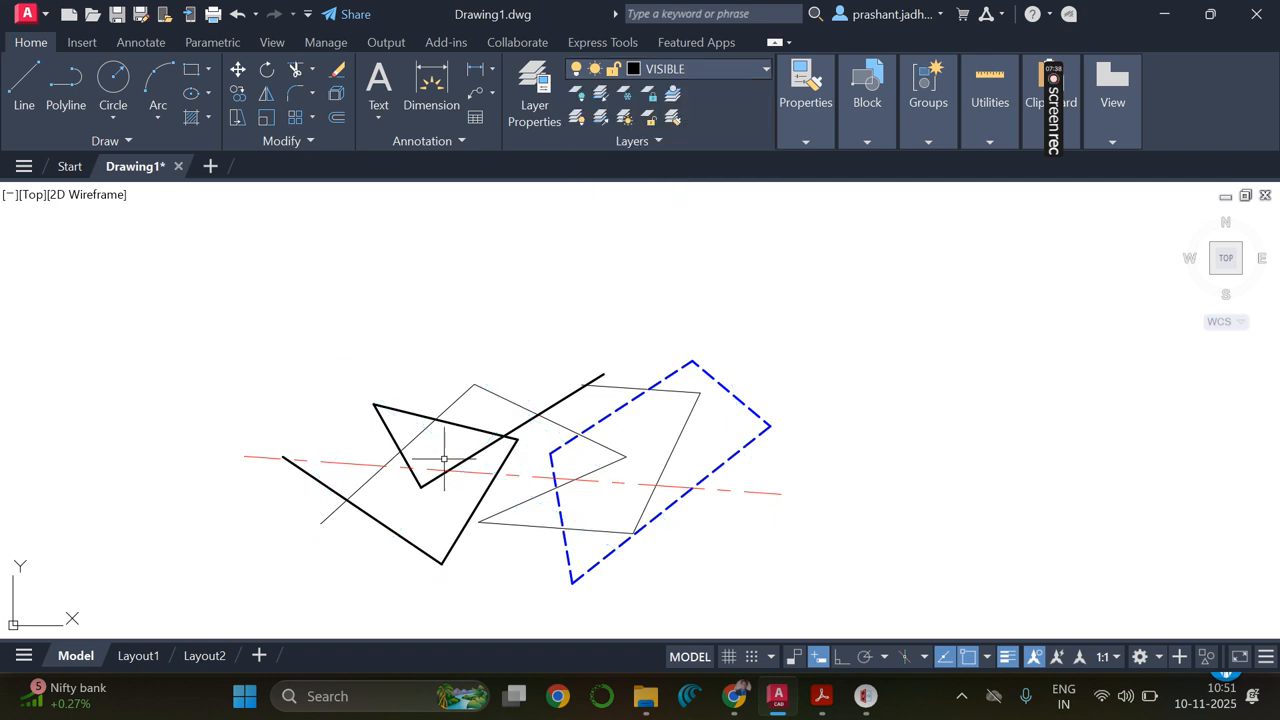
{"action": "scroll", "coordinate": [444, 459], "scroll_direction": "up", "scroll_amount": 5}
{"action": "scroll", "coordinate": [444, 459], "scroll_direction": "down", "scroll_amount": 7}
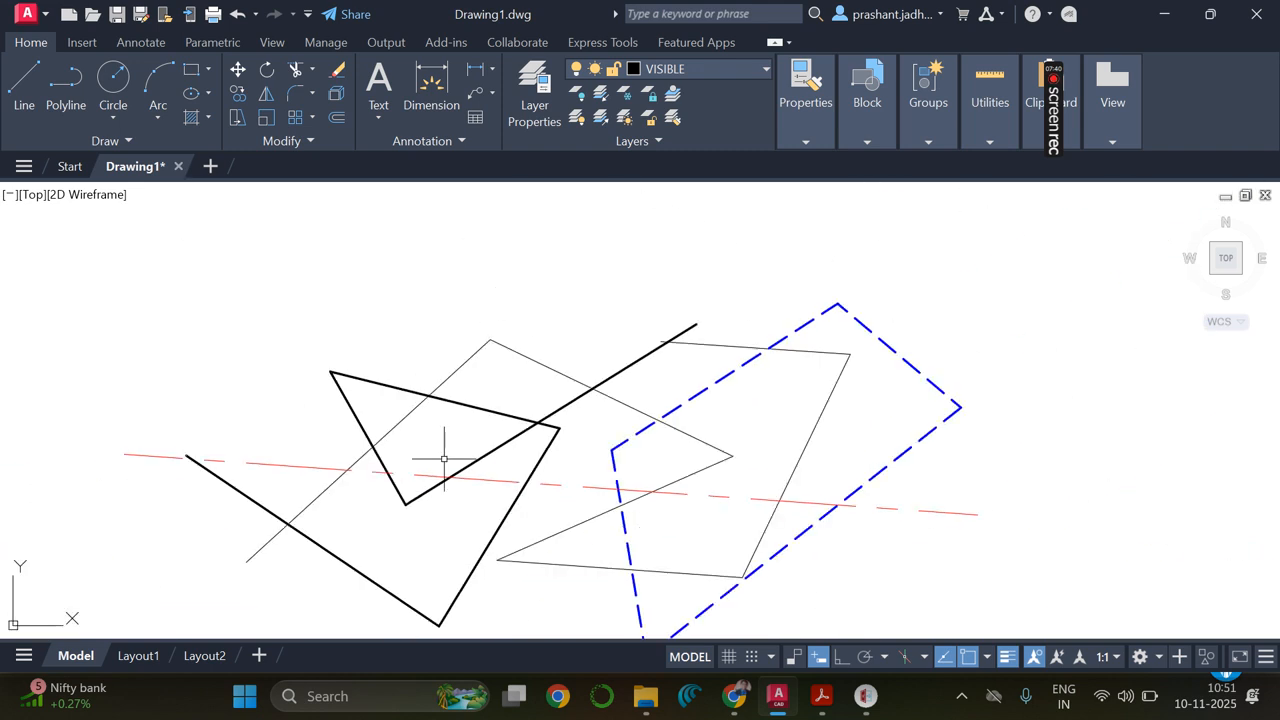
{"action": "scroll", "coordinate": [444, 459], "scroll_direction": "up", "scroll_amount": 6}
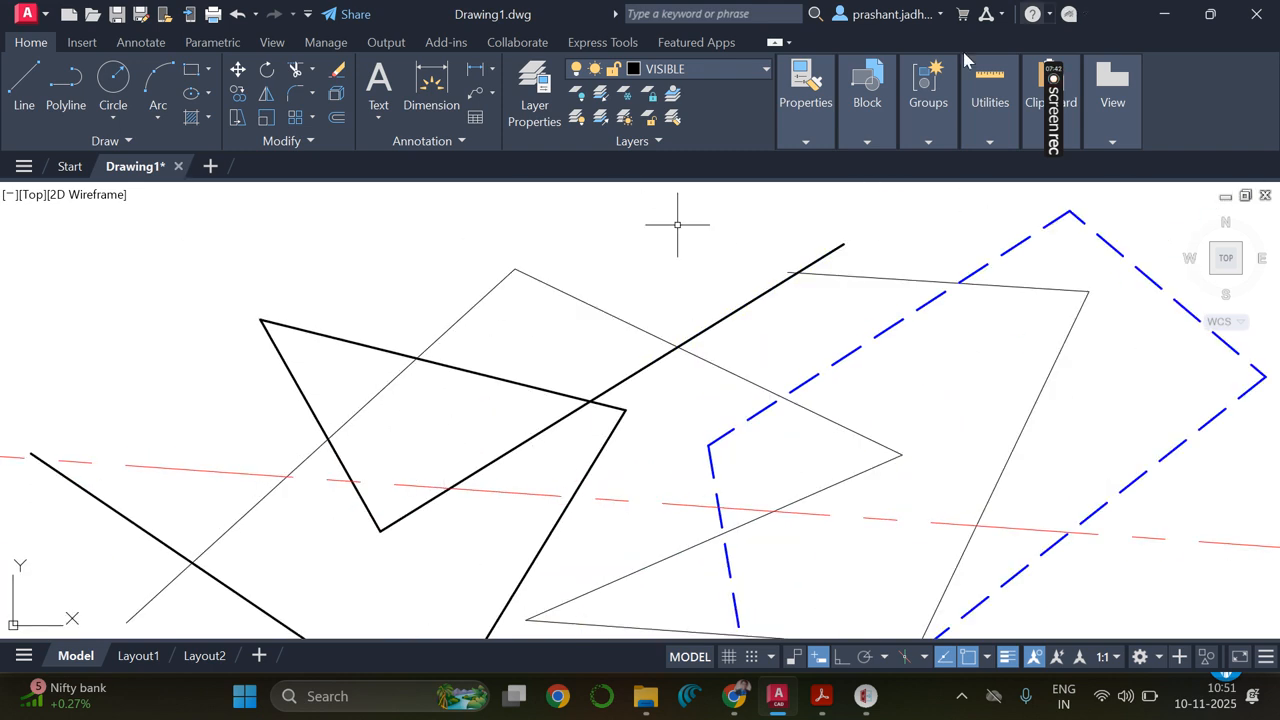
- Turn the PROJECTION layer back on to show its lines again
{"action": "left_click", "coordinate": [722, 70]}
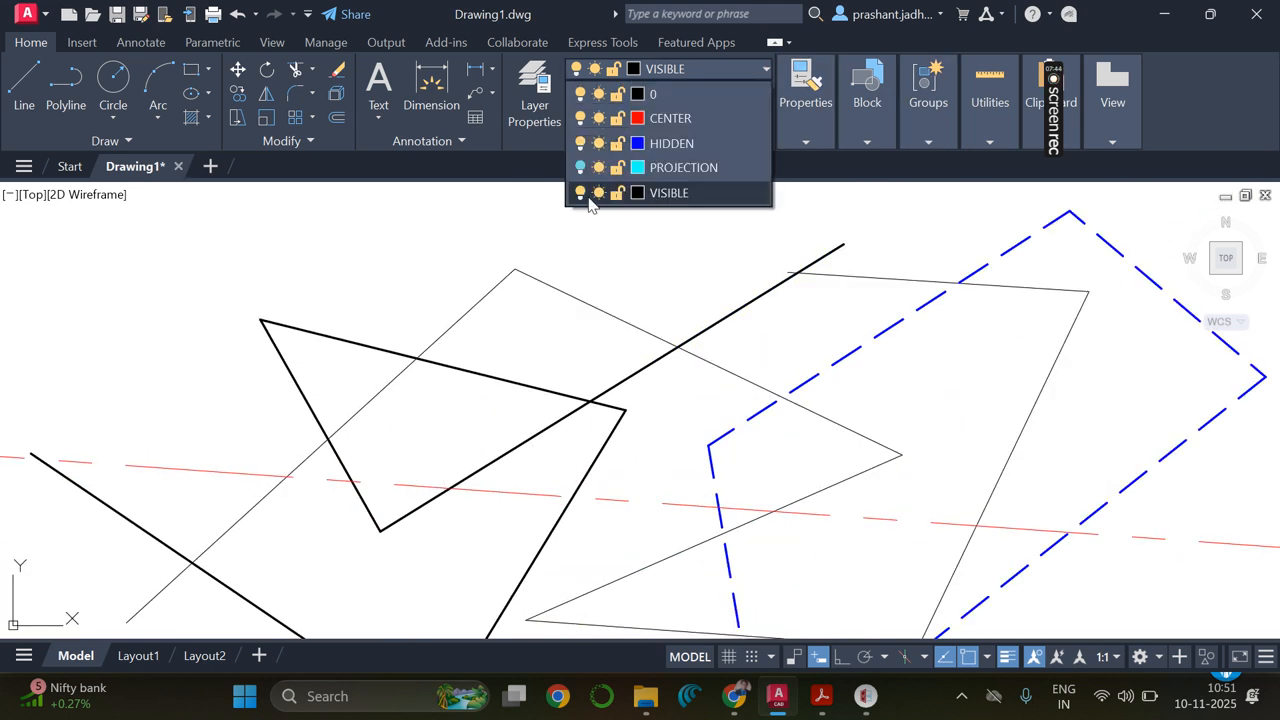
{"action": "left_click", "coordinate": [581, 168]}
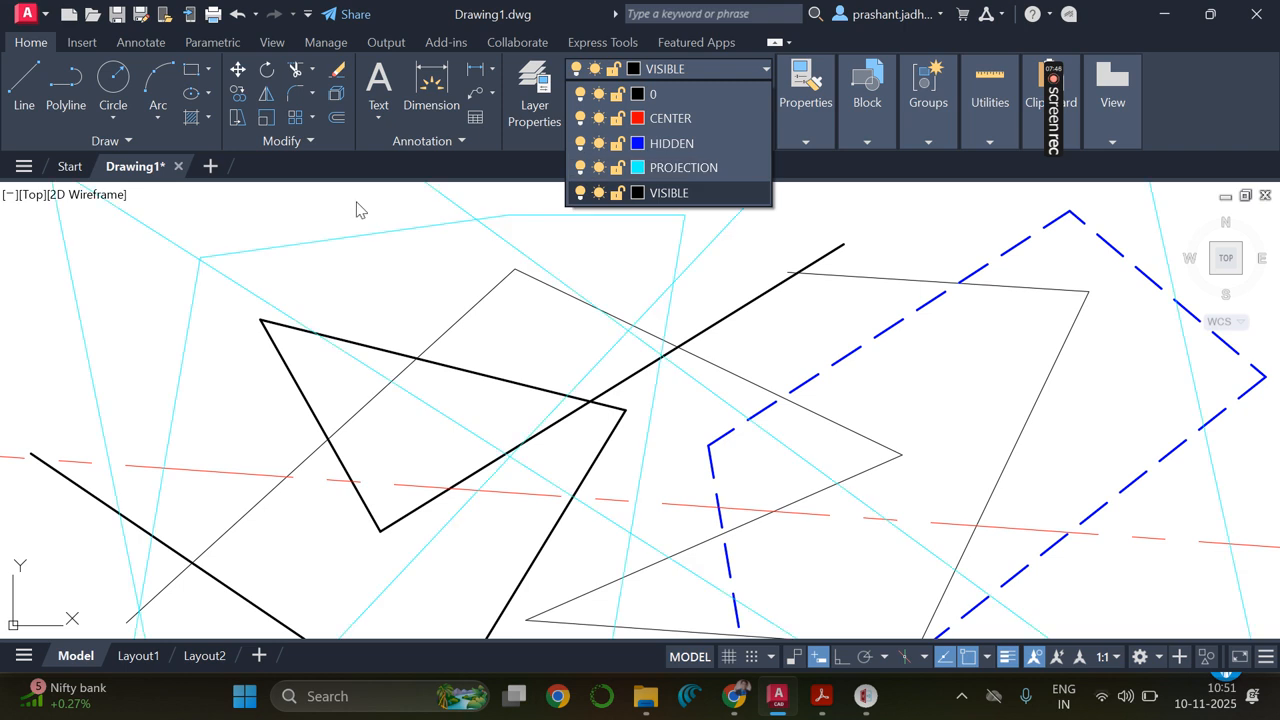
{"action": "scroll", "coordinate": [356, 209], "scroll_direction": "down", "scroll_amount": 8}
{"action": "scroll", "coordinate": [336, 190], "scroll_direction": "up", "scroll_amount": 8}
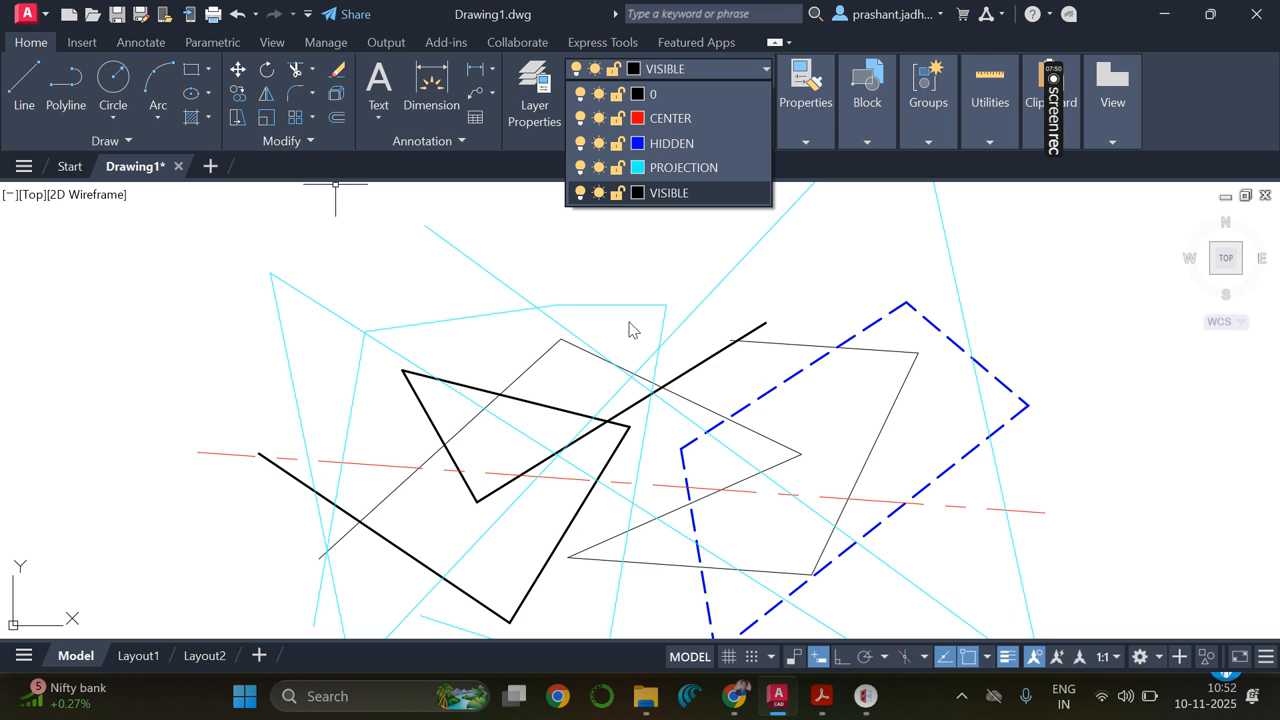
{"action": "left_click", "coordinate": [385, 301]}
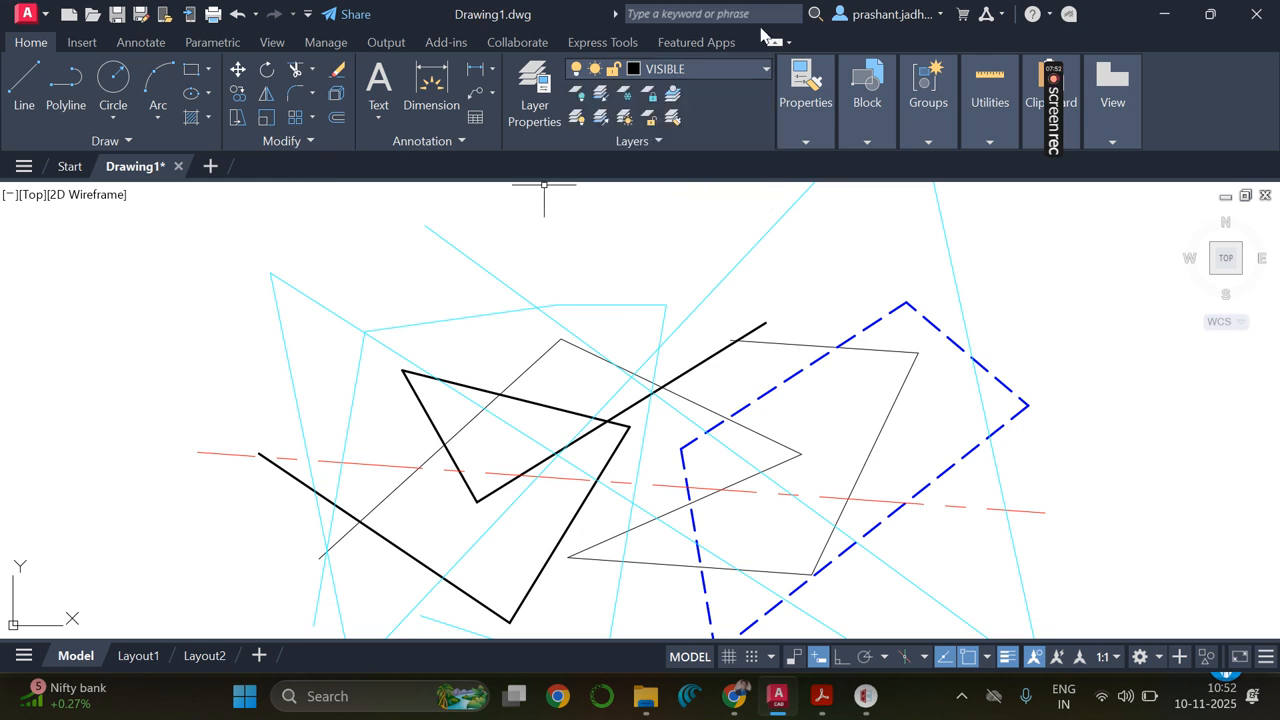
- Turn off the current VISIBLE layer, accepting that new objects drawn on it stay hidden
{"action": "left_click", "coordinate": [697, 72]}
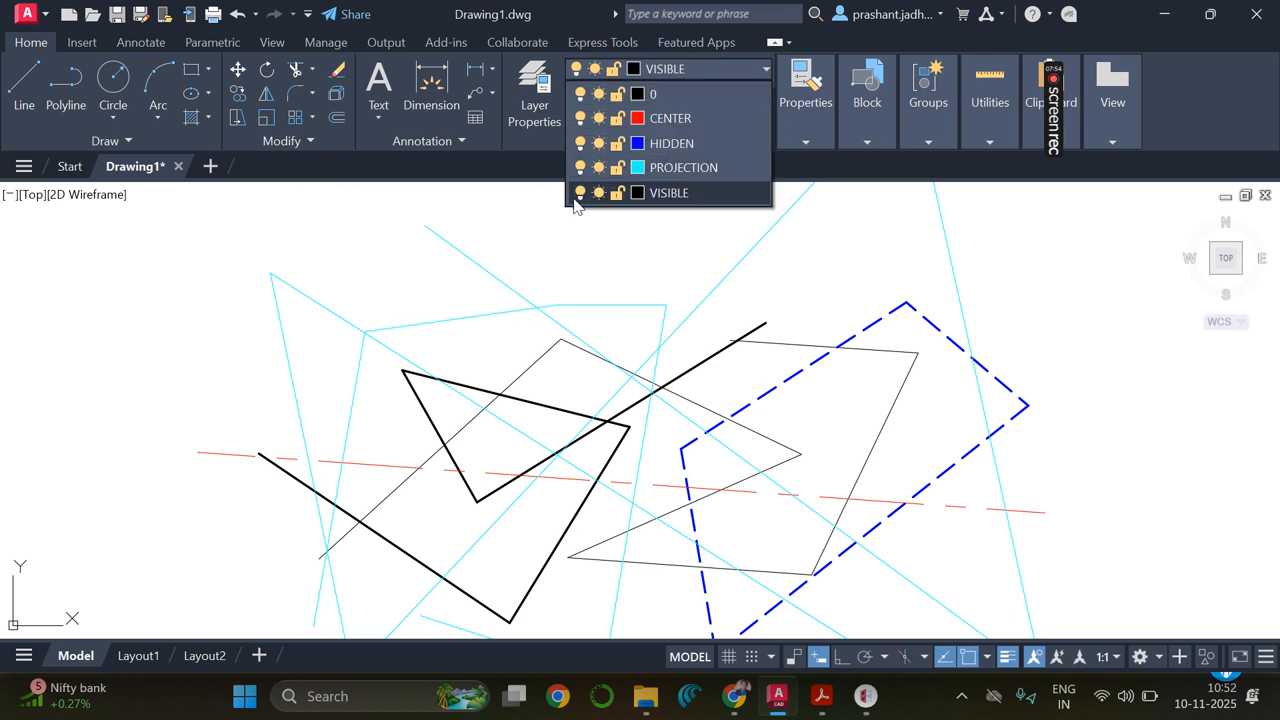
{"action": "left_click", "coordinate": [580, 194]}
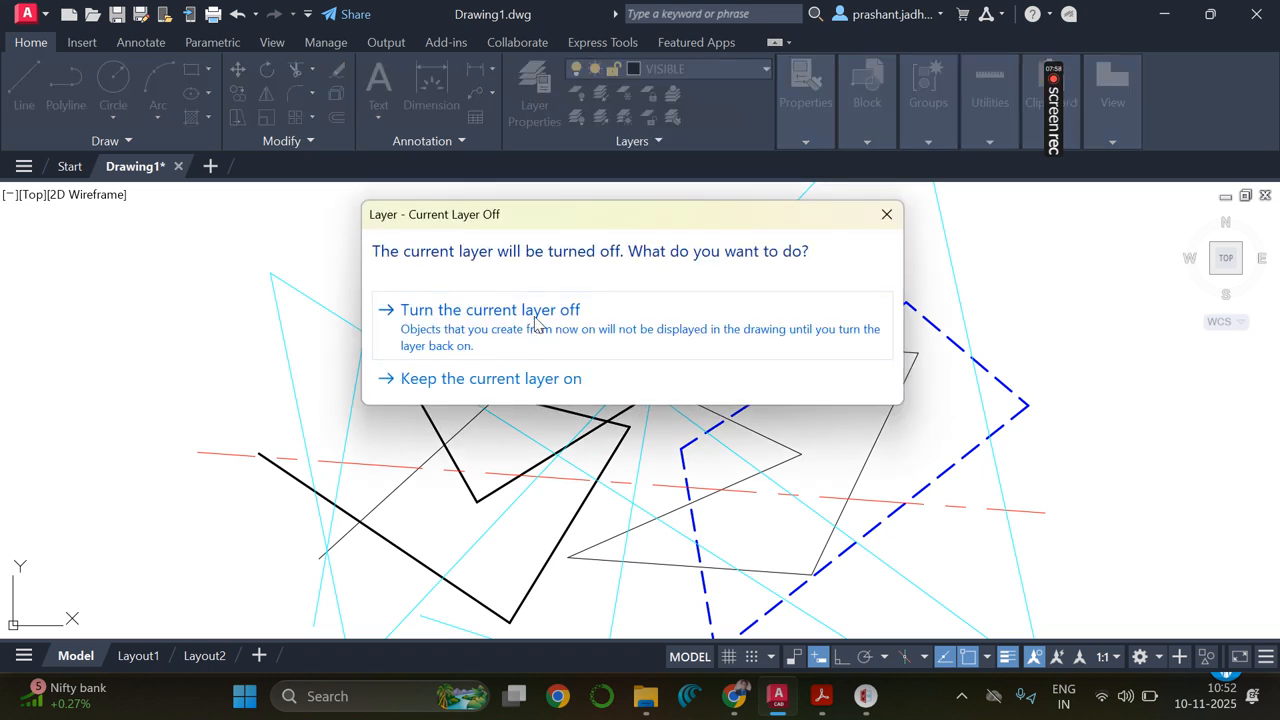
{"action": "left_click", "coordinate": [507, 333]}
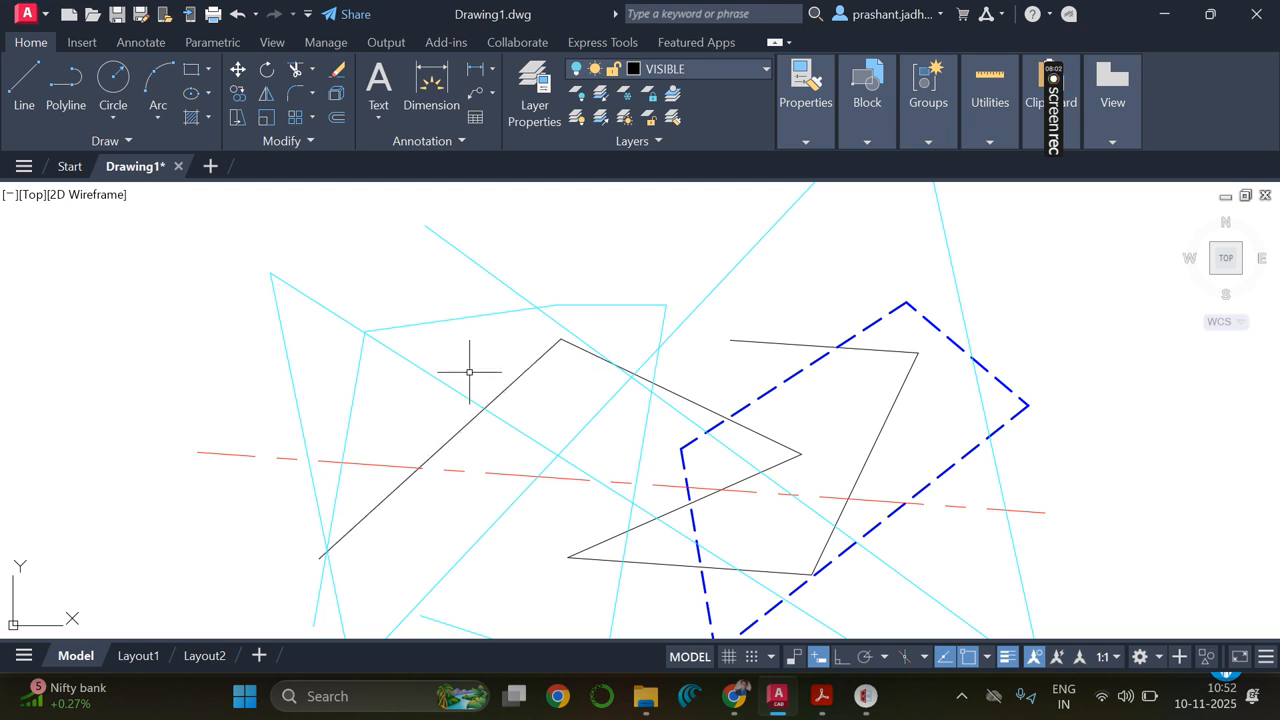
- Draw a long zigzag of about a dozen crossing connected lines to the right of the sample geometry on the turned-off VISIBLE layer
{"action": "scroll", "coordinate": [461, 372], "scroll_direction": "down", "scroll_amount": 4}
{"action": "scroll", "coordinate": [461, 372], "scroll_direction": "up", "scroll_amount": 3}
{"action": "scroll", "coordinate": [461, 372], "scroll_direction": "down", "scroll_amount": 4}
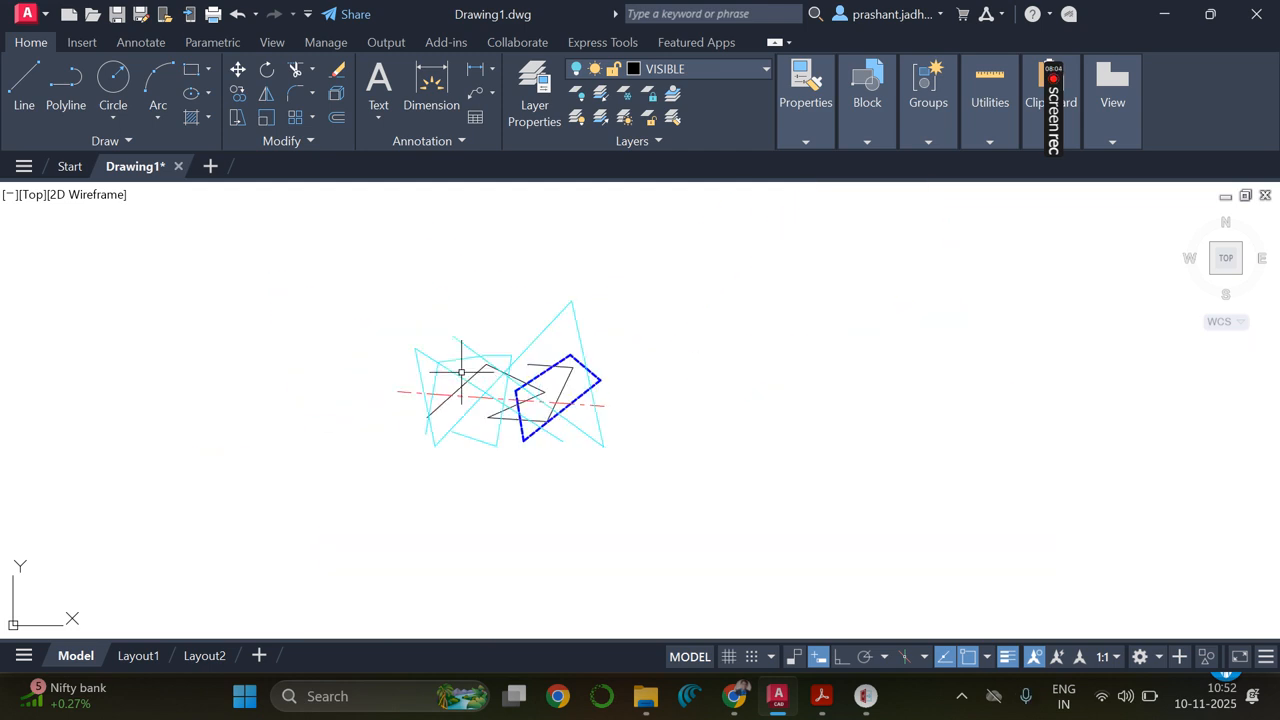
{"action": "left_click", "coordinate": [35, 90]}
{"action": "left_click", "coordinate": [598, 483]}
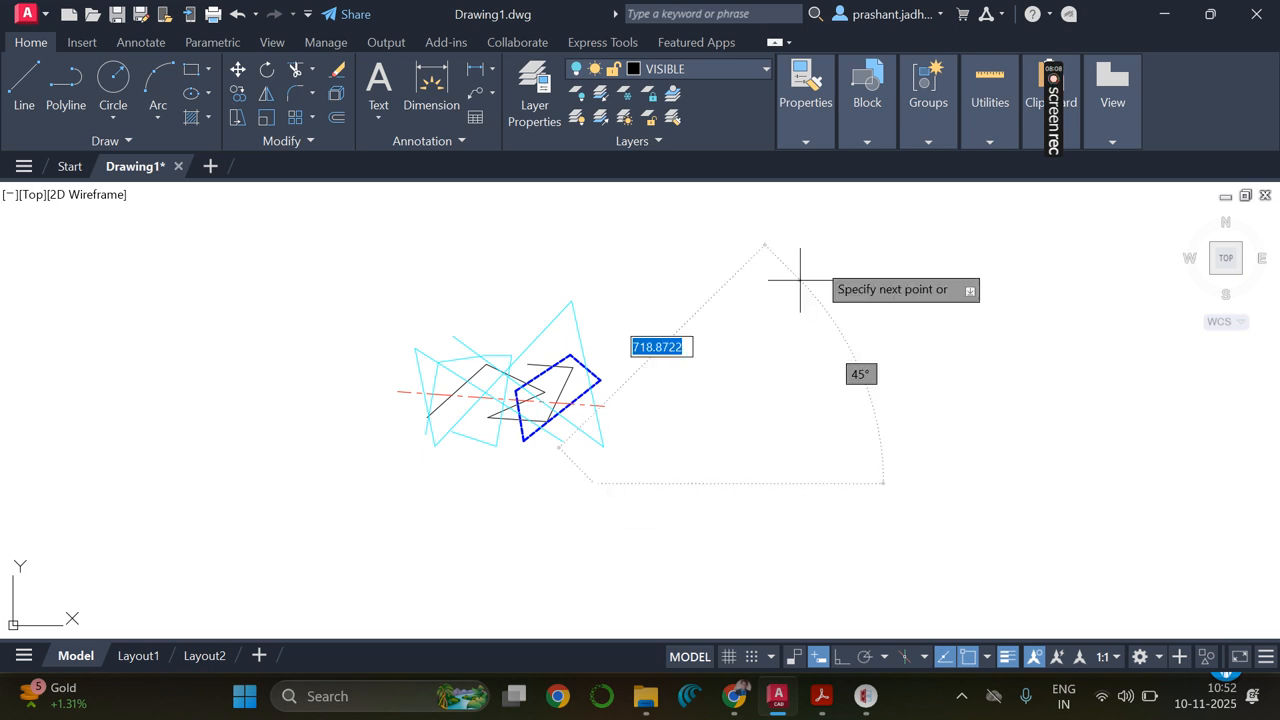
{"action": "left_click", "coordinate": [860, 233]}
{"action": "left_click", "coordinate": [1053, 430]}
{"action": "left_click", "coordinate": [773, 540]}
{"action": "left_click", "coordinate": [1031, 301]}
{"action": "left_click", "coordinate": [764, 291]}
{"action": "left_click", "coordinate": [853, 523]}
{"action": "left_click", "coordinate": [980, 334]}
{"action": "left_click", "coordinate": [768, 276]}
{"action": "left_click", "coordinate": [729, 512]}
{"action": "left_click", "coordinate": [1051, 474]}
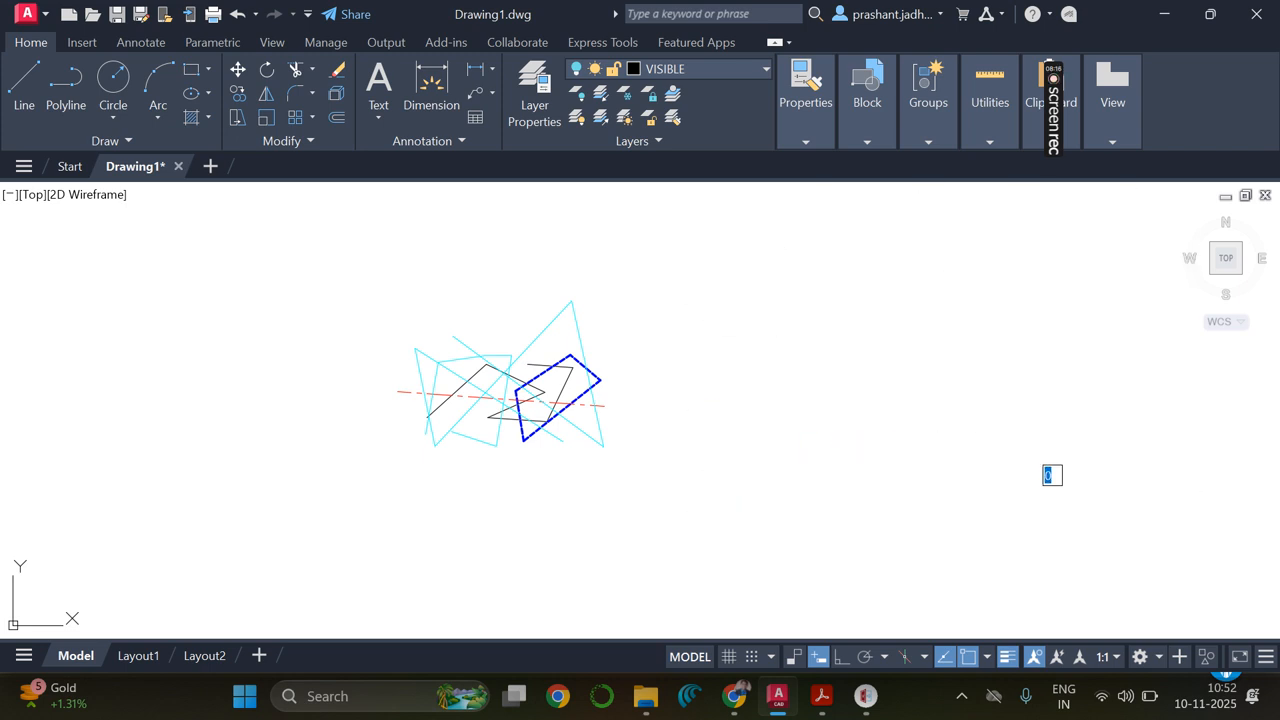
{"action": "left_click", "coordinate": [943, 240]}
{"action": "left_click", "coordinate": [827, 446]}
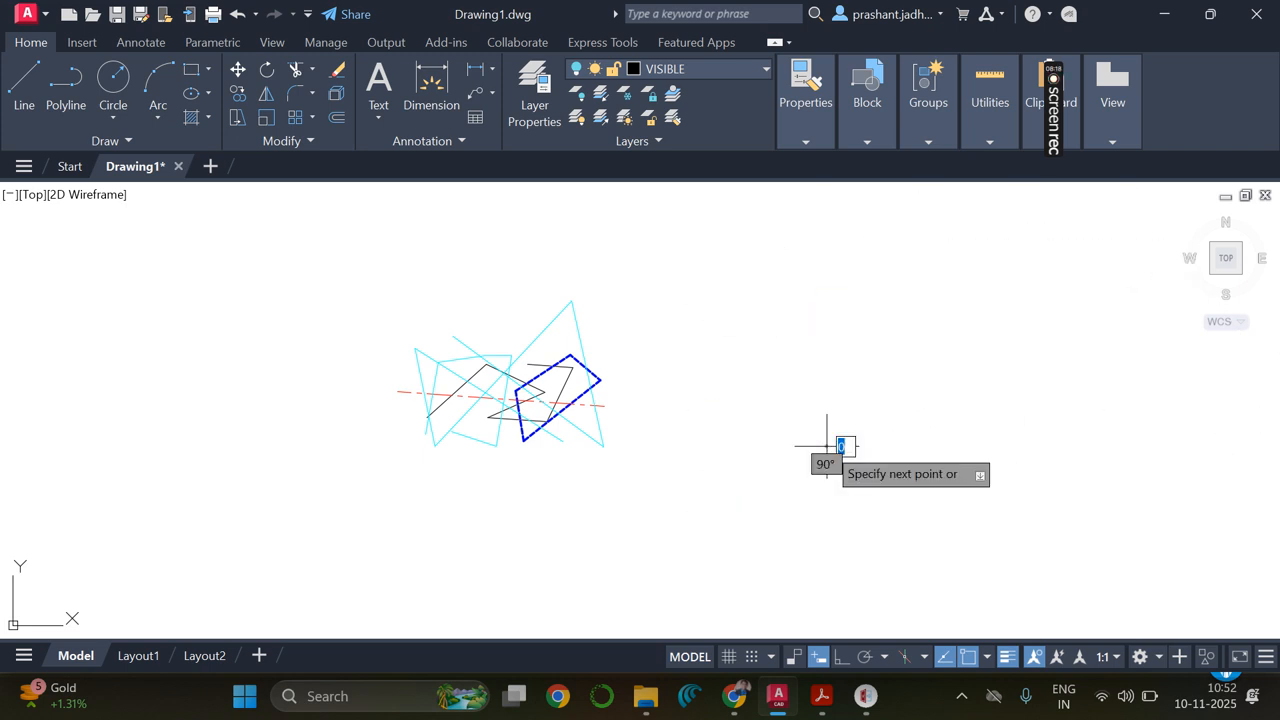
{"action": "key", "text": "Escape"}
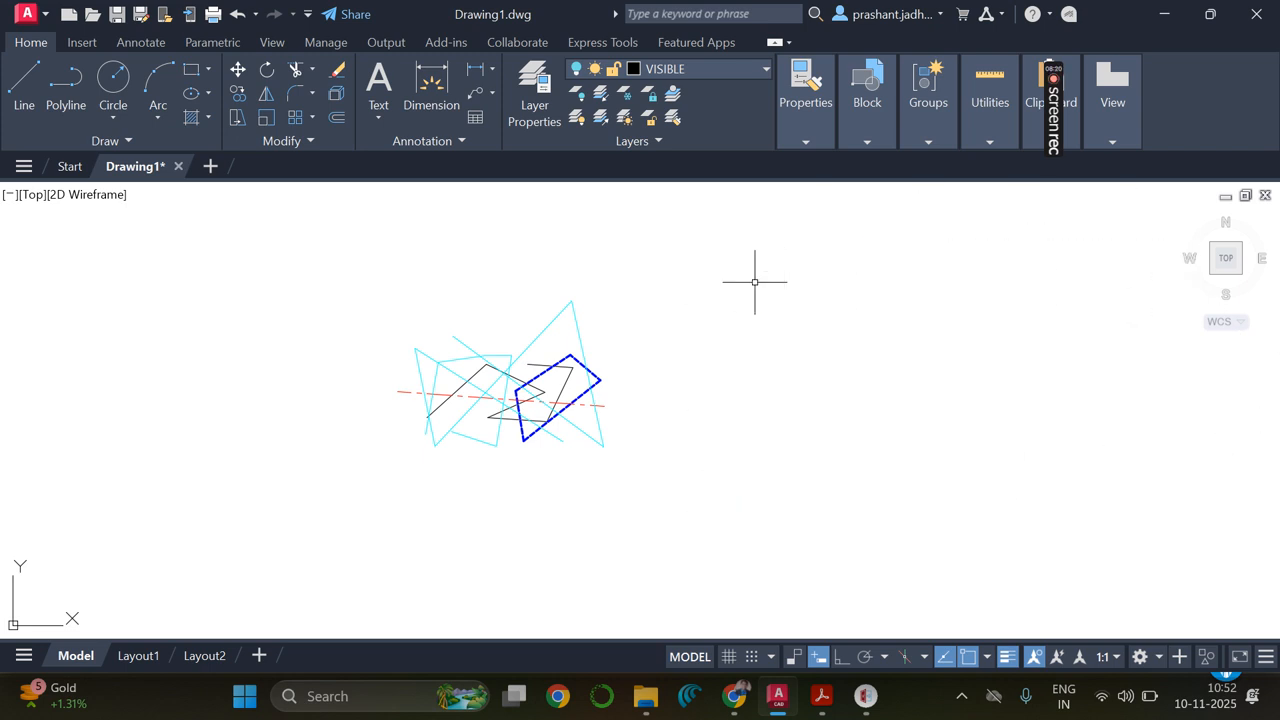
- Turn the VISIBLE layer back on to show all of its lines
{"action": "left_click", "coordinate": [732, 70]}
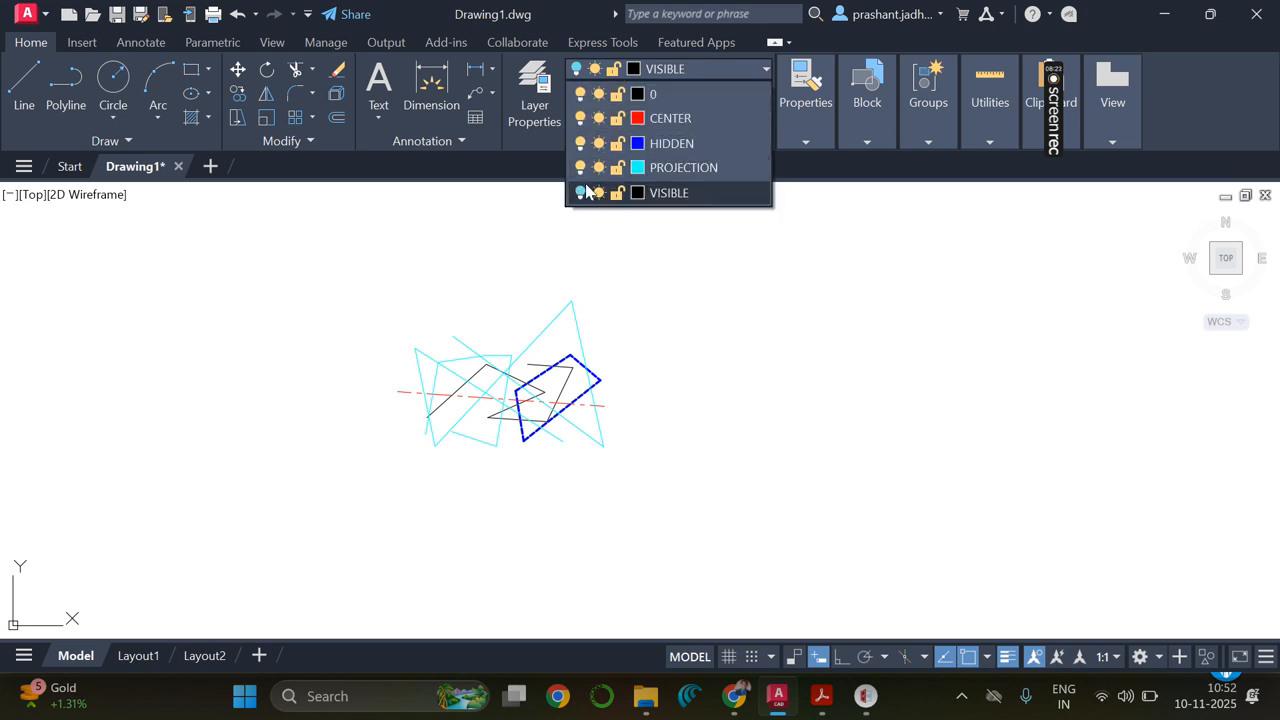
{"action": "left_click", "coordinate": [581, 193]}
{"action": "left_click", "coordinate": [371, 268]}
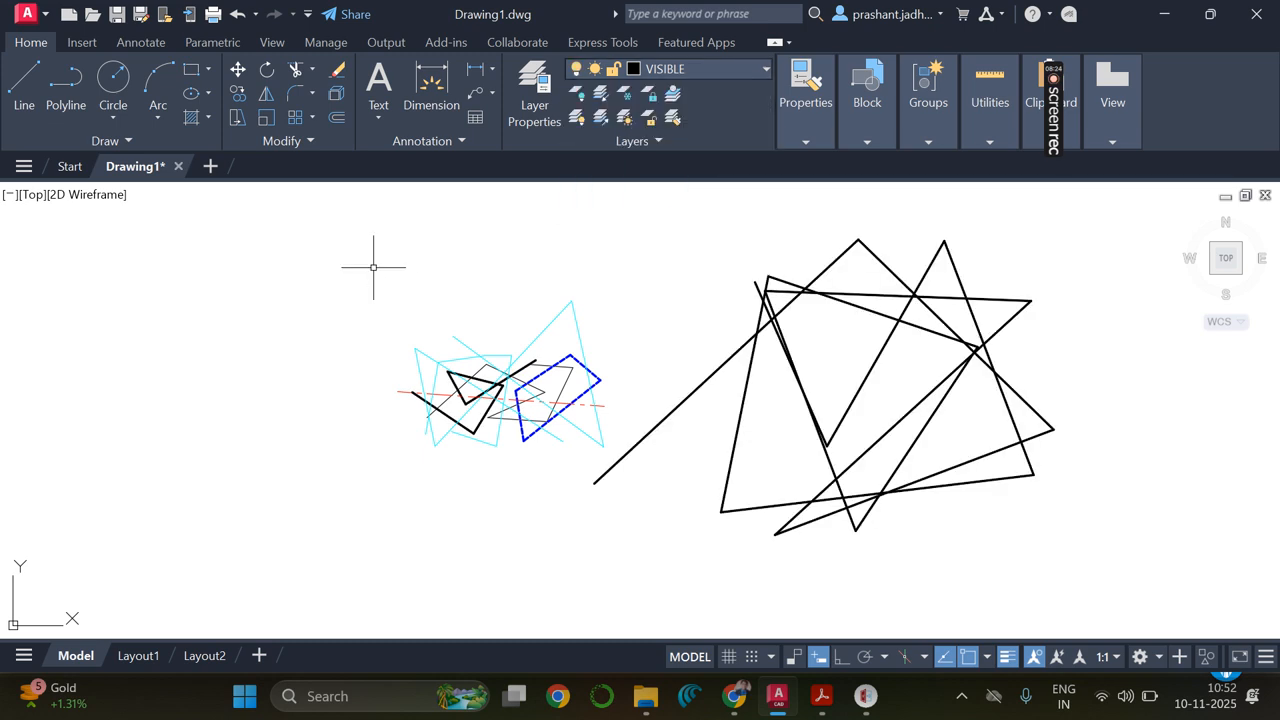
{"action": "scroll", "coordinate": [725, 343], "scroll_direction": "up", "scroll_amount": 5}
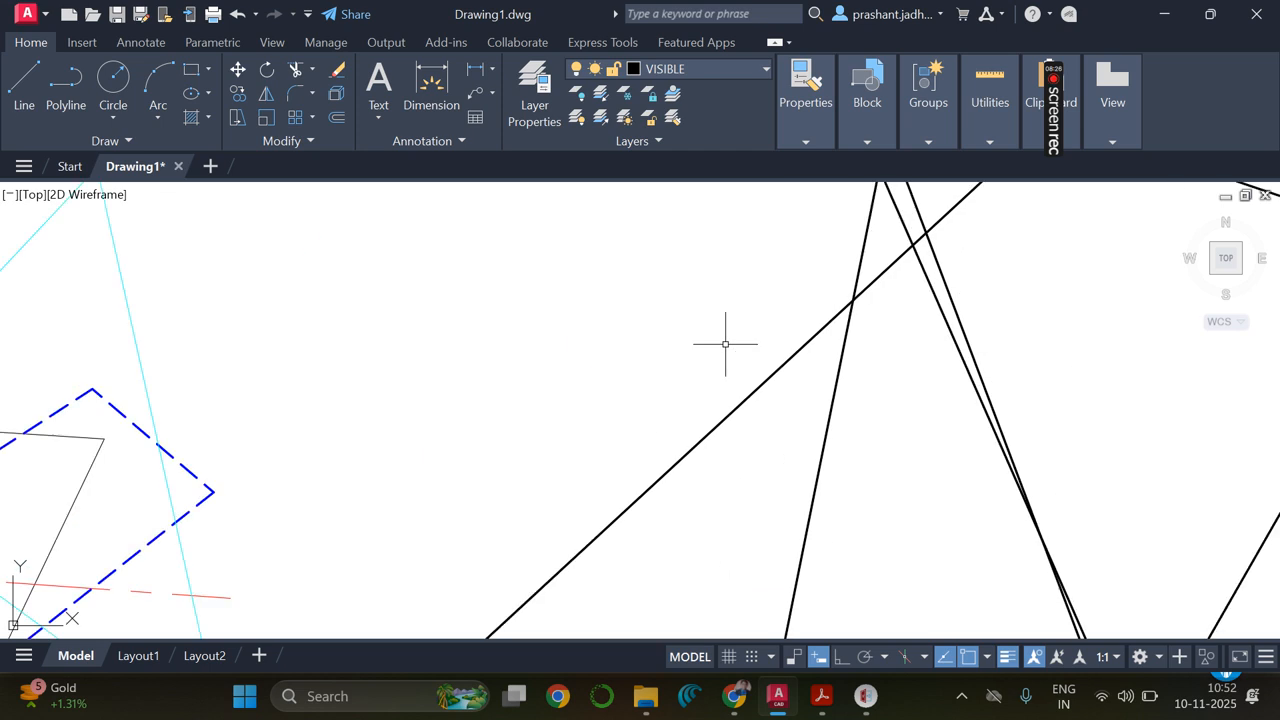
{"action": "scroll", "coordinate": [725, 343], "scroll_direction": "down", "scroll_amount": 10}
{"action": "scroll", "coordinate": [683, 357], "scroll_direction": "up", "scroll_amount": 9}
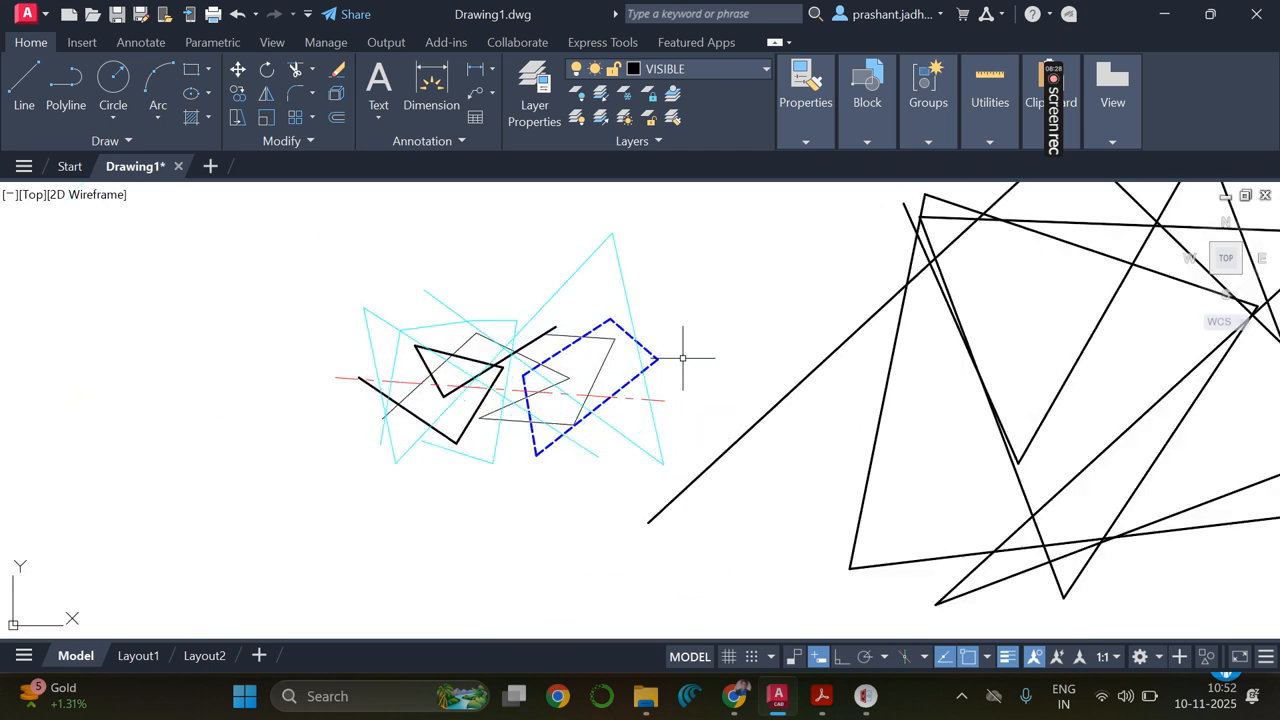
{"action": "scroll", "coordinate": [683, 357], "scroll_direction": "up", "scroll_amount": 2}
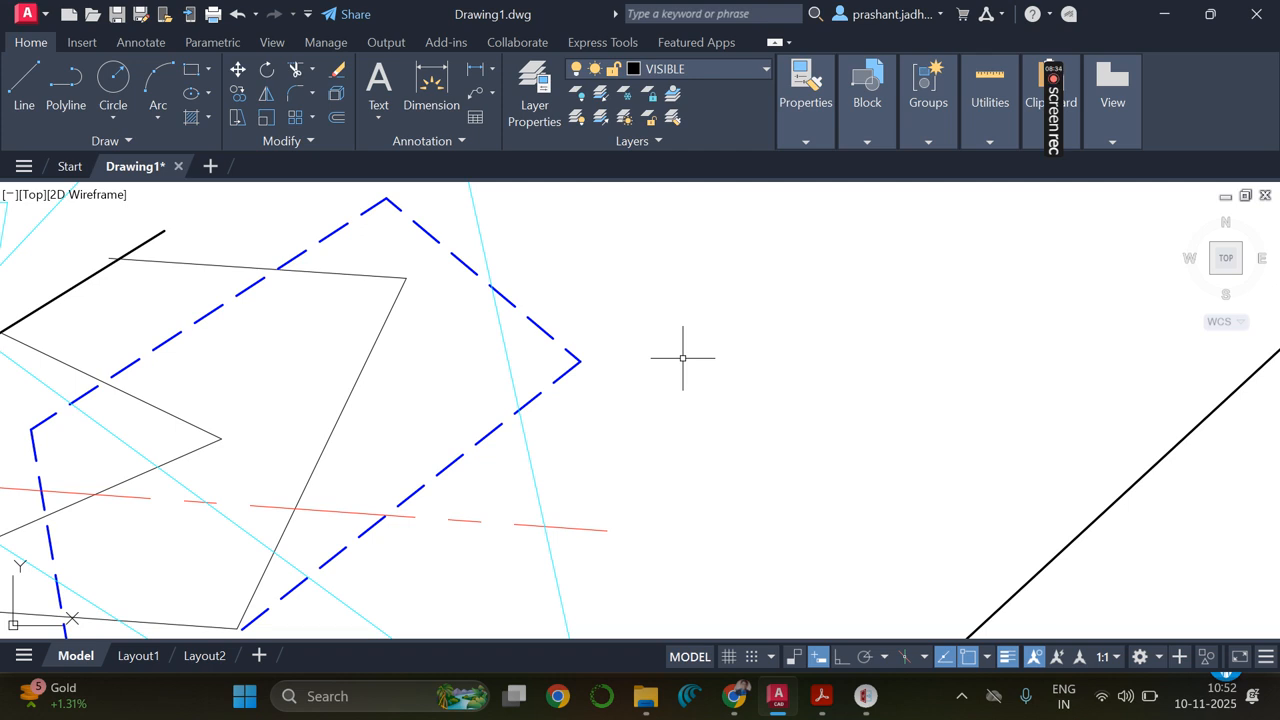
{"action": "scroll", "coordinate": [683, 357], "scroll_direction": "down", "scroll_amount": 6}
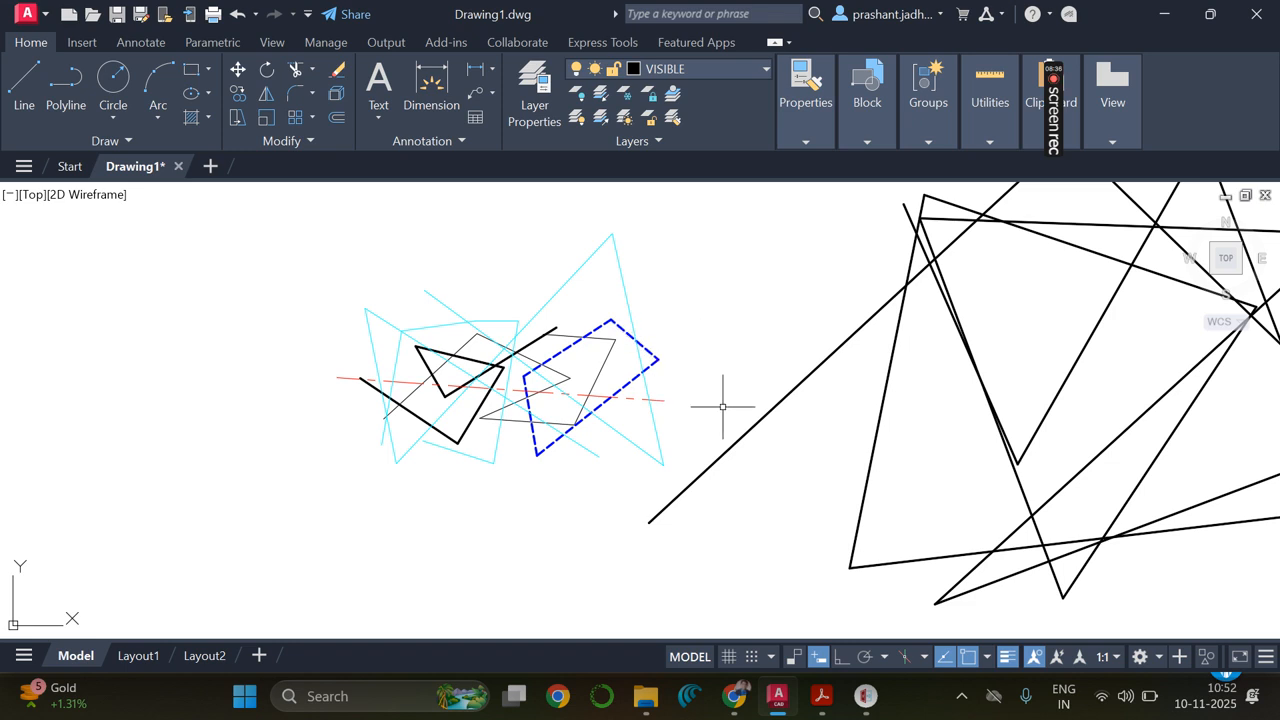
{"action": "scroll", "coordinate": [722, 406], "scroll_direction": "up", "scroll_amount": 8}
{"action": "scroll", "coordinate": [722, 406], "scroll_direction": "down", "scroll_amount": 3}
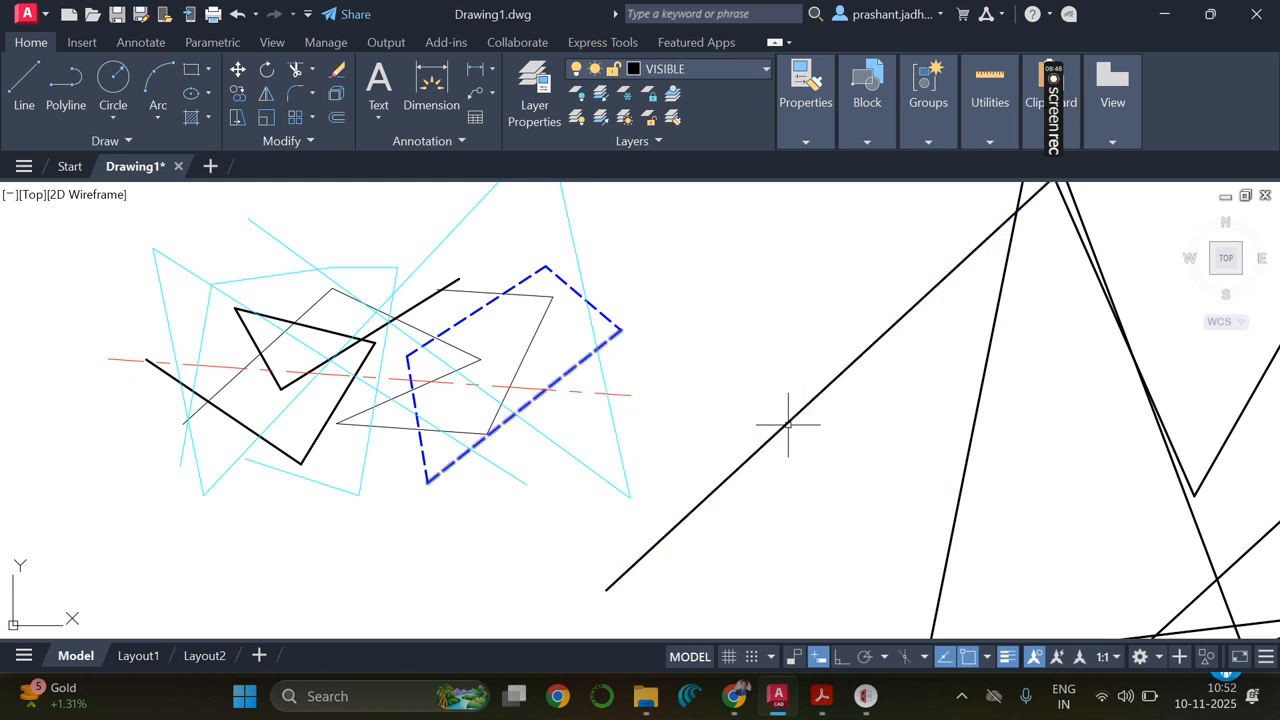
{"action": "left_click", "coordinate": [808, 143]}
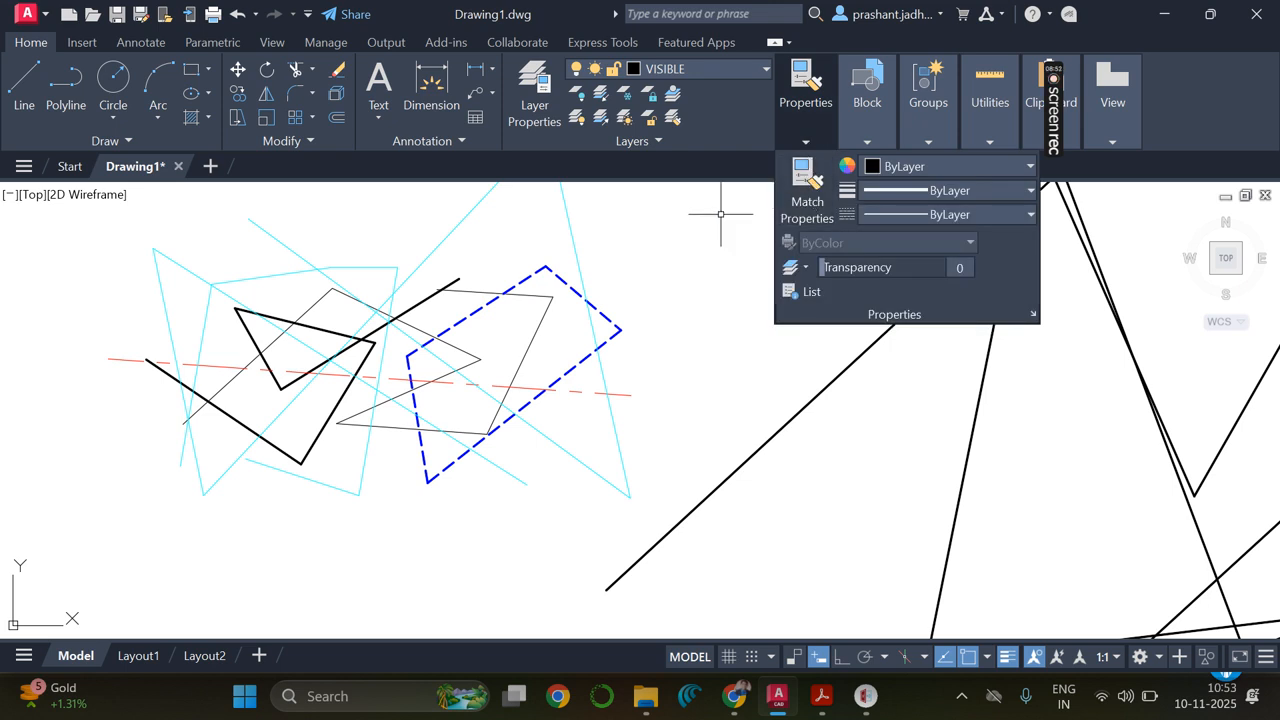
{"action": "type", "text": "MA"}
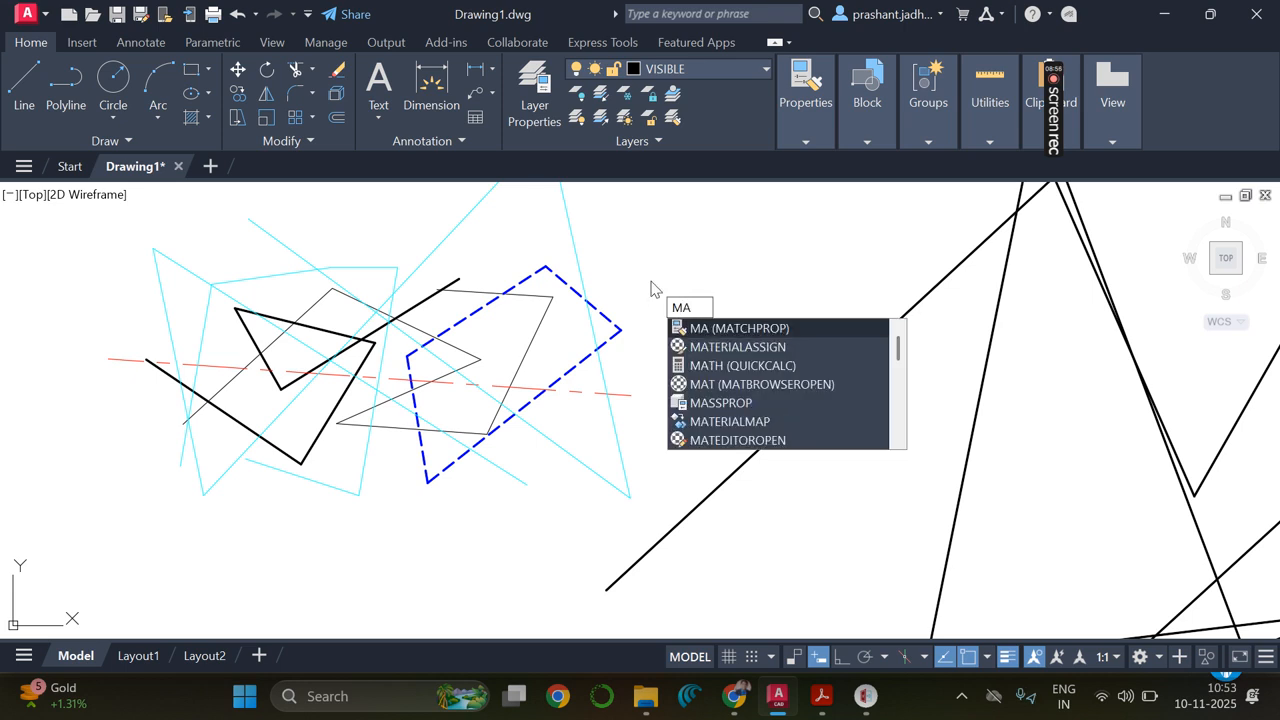
{"action": "key", "text": "Escape"}
- Match the properties of a blue dashed HIDDEN line onto the long diagonal line and two connected thick black sample lines, checking one line's layer
{"action": "left_click", "coordinate": [799, 129]}
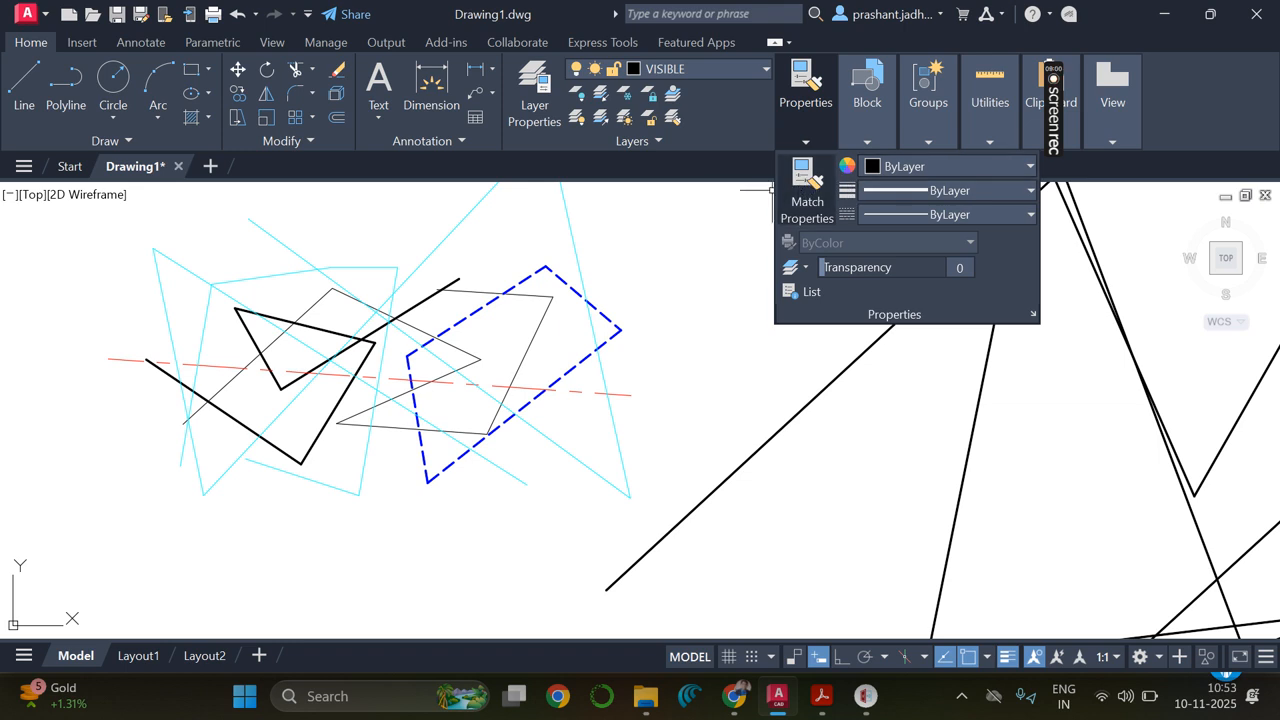
{"action": "type", "text": "MA"}
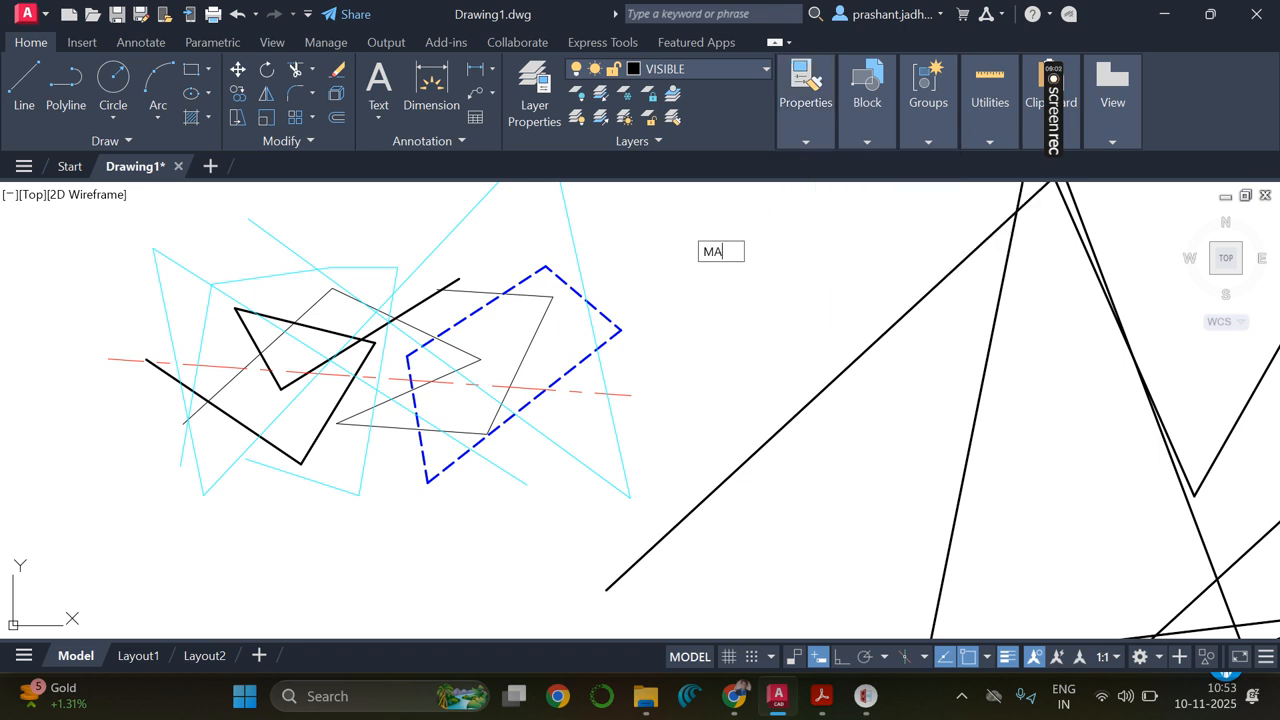
{"action": "key", "text": "Return"}
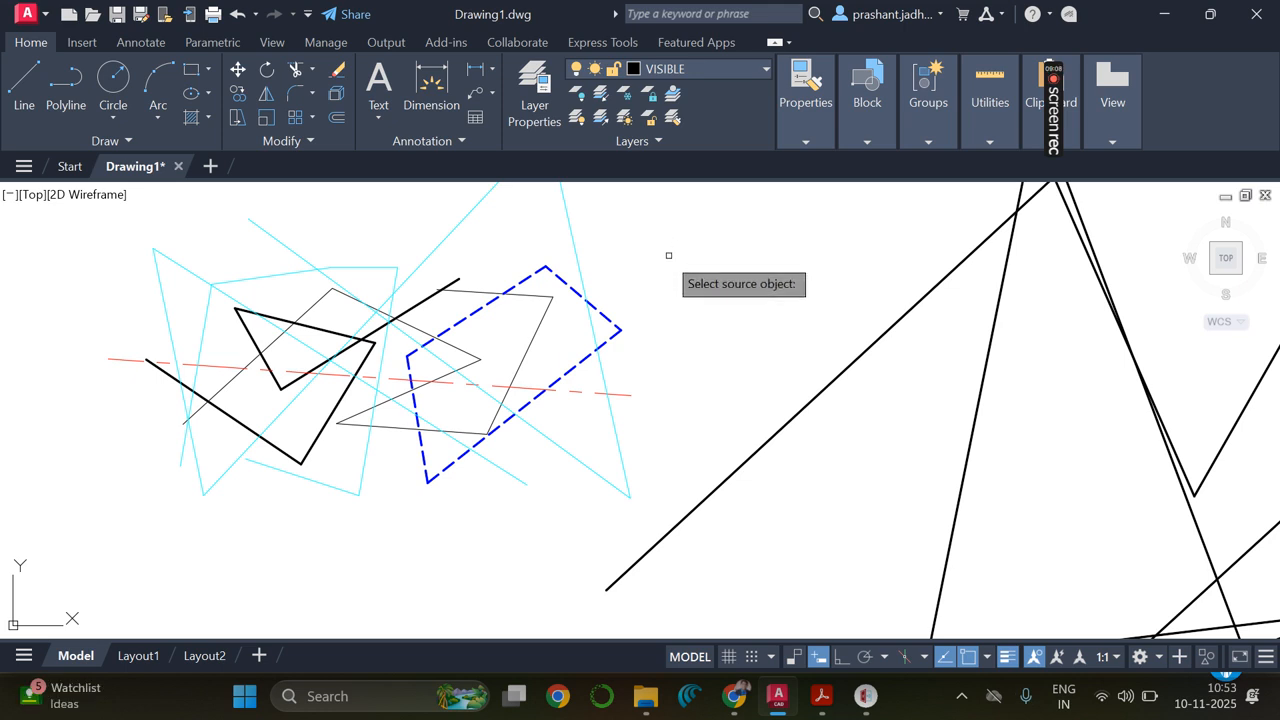
{"action": "left_click", "coordinate": [613, 319]}
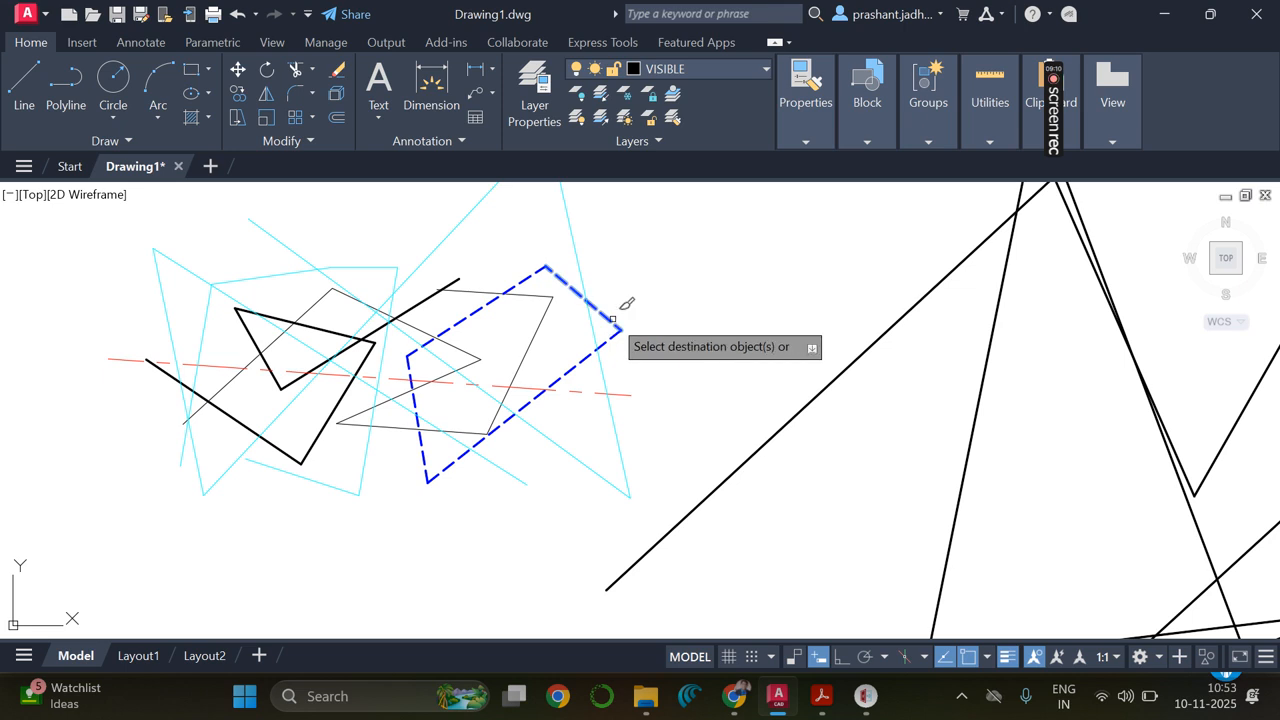
{"action": "left_click", "coordinate": [823, 388]}
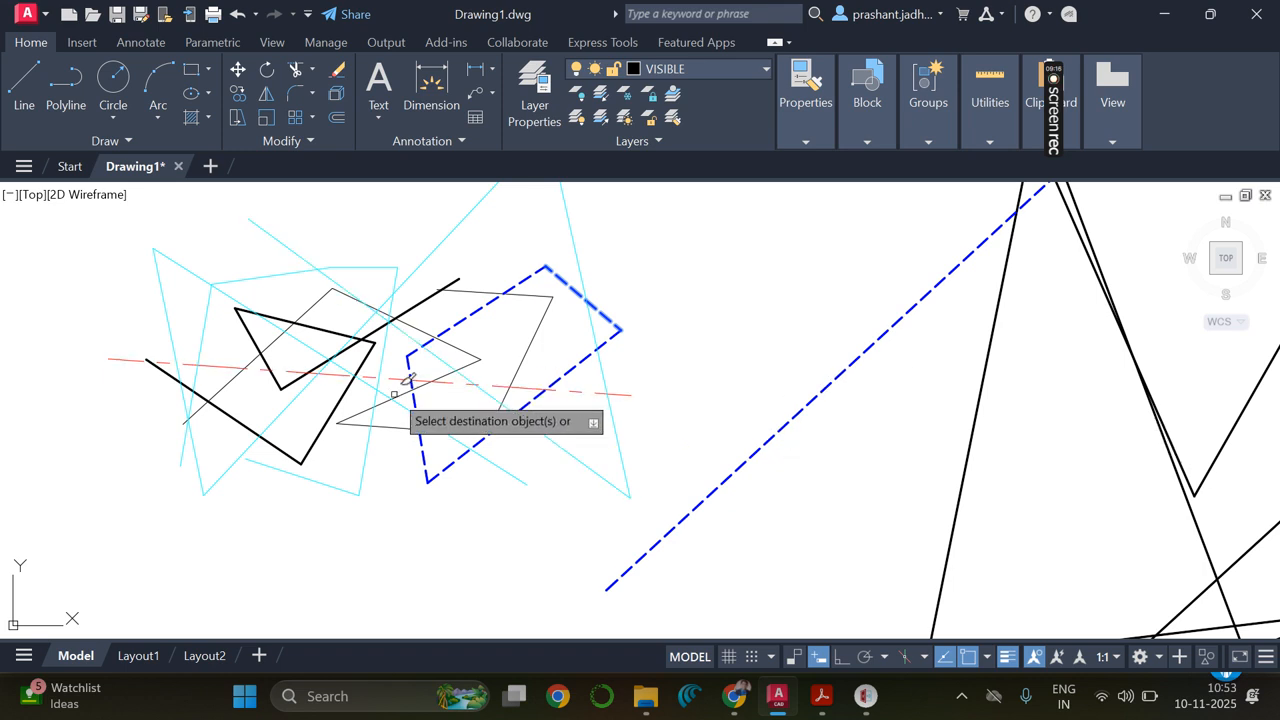
{"action": "left_click", "coordinate": [330, 416]}
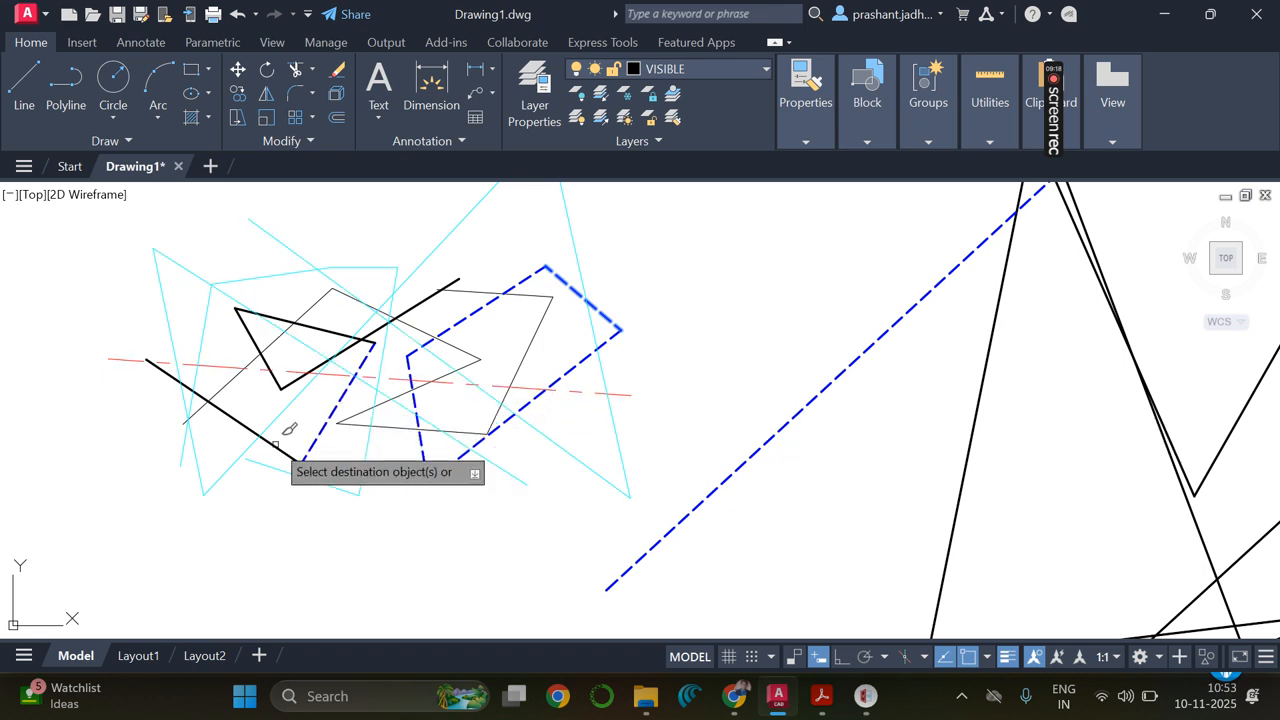
{"action": "left_click", "coordinate": [269, 445]}
{"action": "key", "text": "Return"}
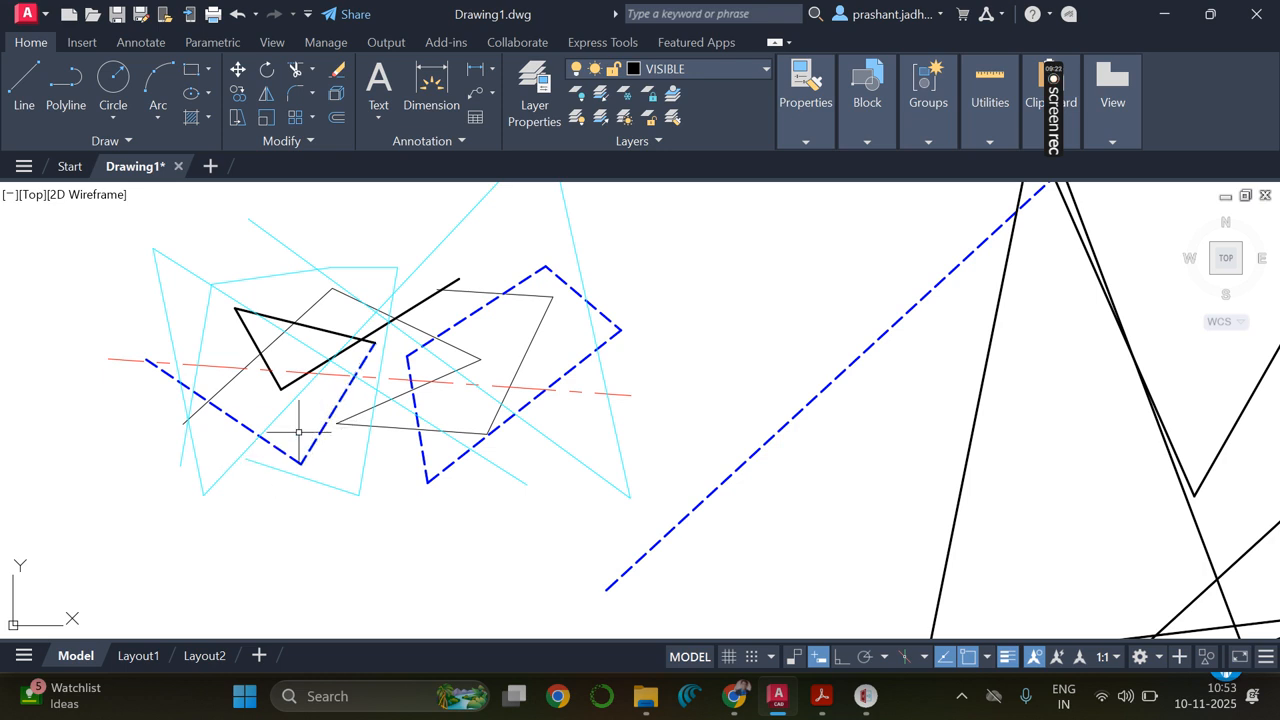
{"action": "left_click", "coordinate": [321, 430]}
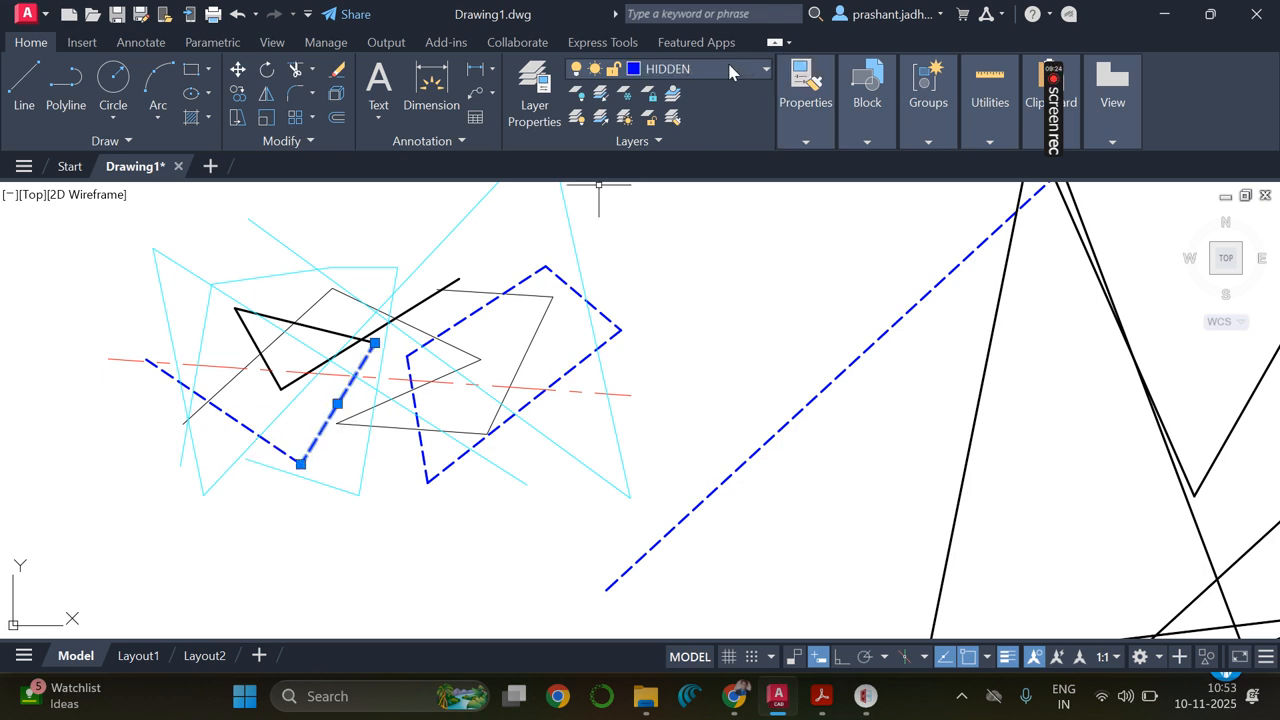
{"action": "key", "text": "Escape"}
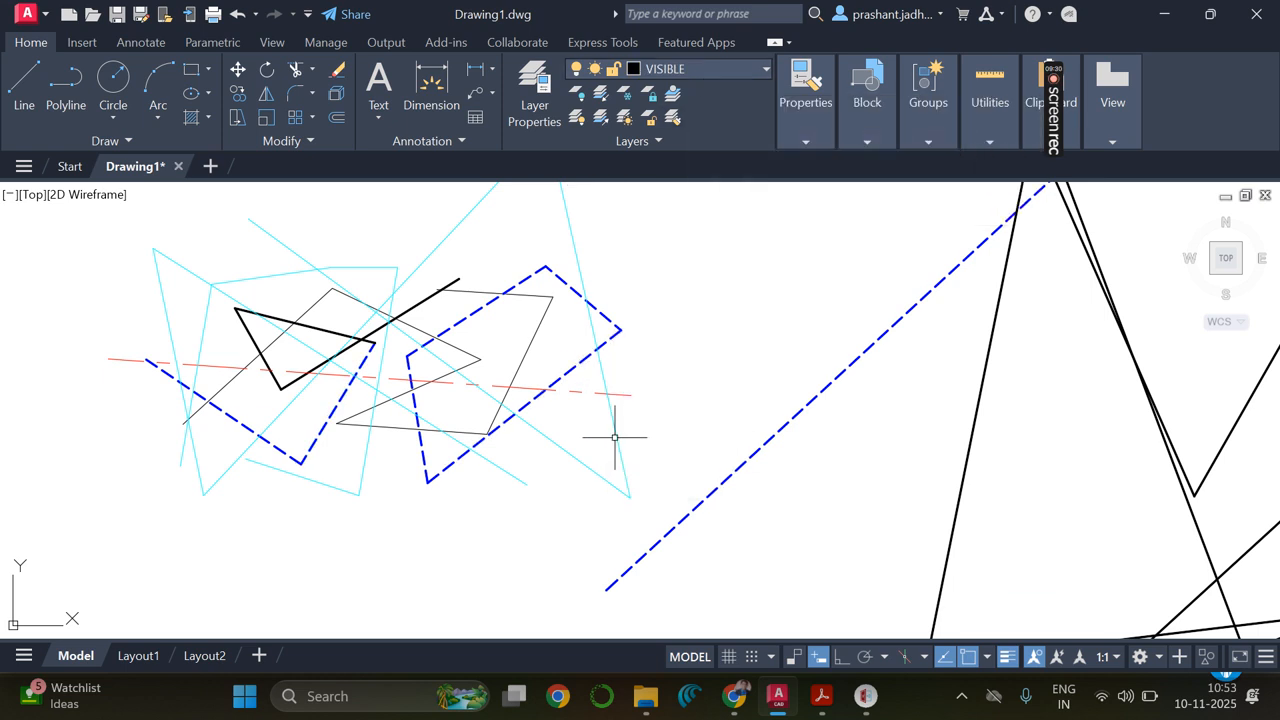
- Set the linetype scale of the long diagonal HIDDEN line to 3 in its properties
{"action": "scroll", "coordinate": [613, 437], "scroll_direction": "down", "scroll_amount": 1}
{"action": "scroll", "coordinate": [613, 437], "scroll_direction": "up", "scroll_amount": 4}
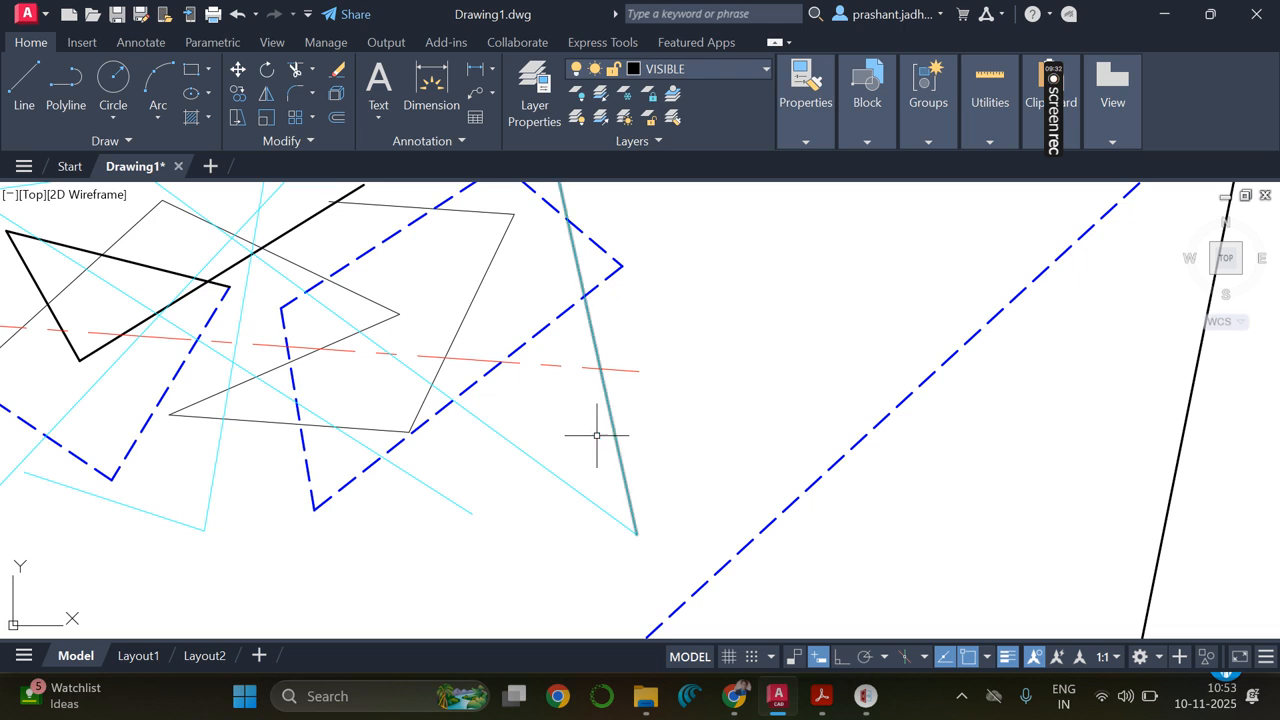
{"action": "scroll", "coordinate": [567, 300], "scroll_direction": "down", "scroll_amount": 1}
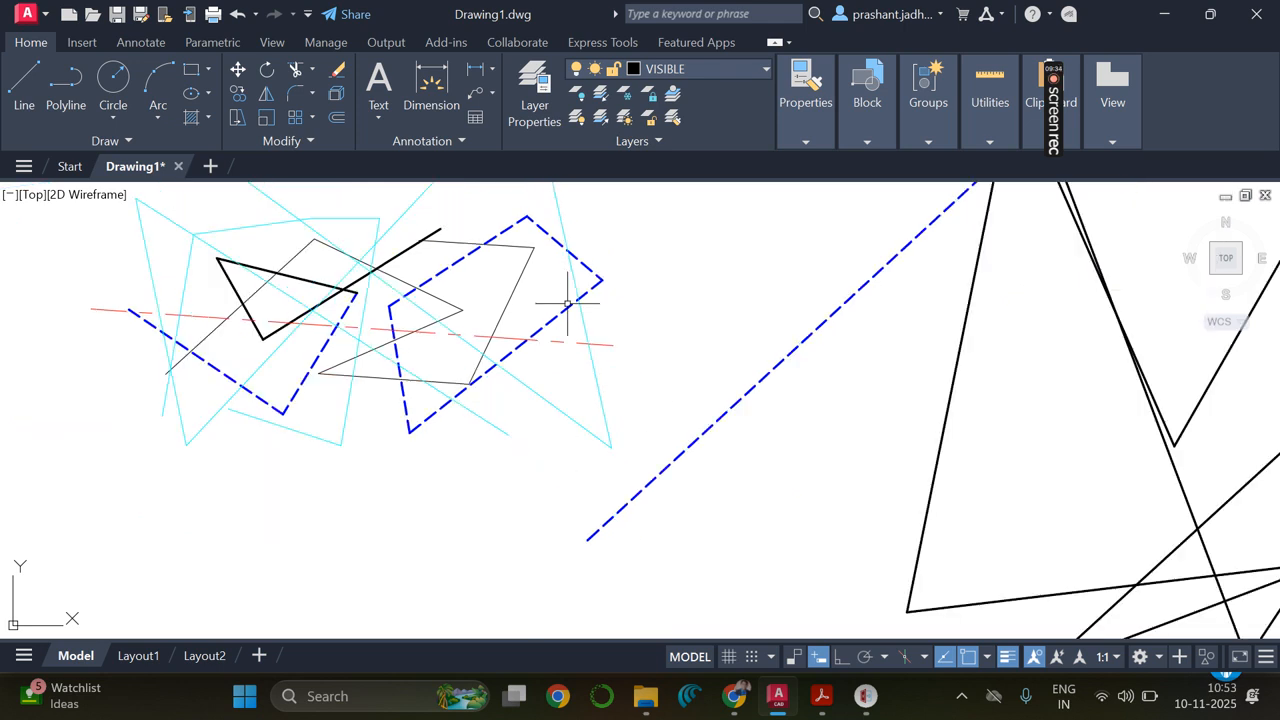
{"action": "scroll", "coordinate": [567, 302], "scroll_direction": "down", "scroll_amount": 8}
{"action": "scroll", "coordinate": [620, 271], "scroll_direction": "up", "scroll_amount": 6}
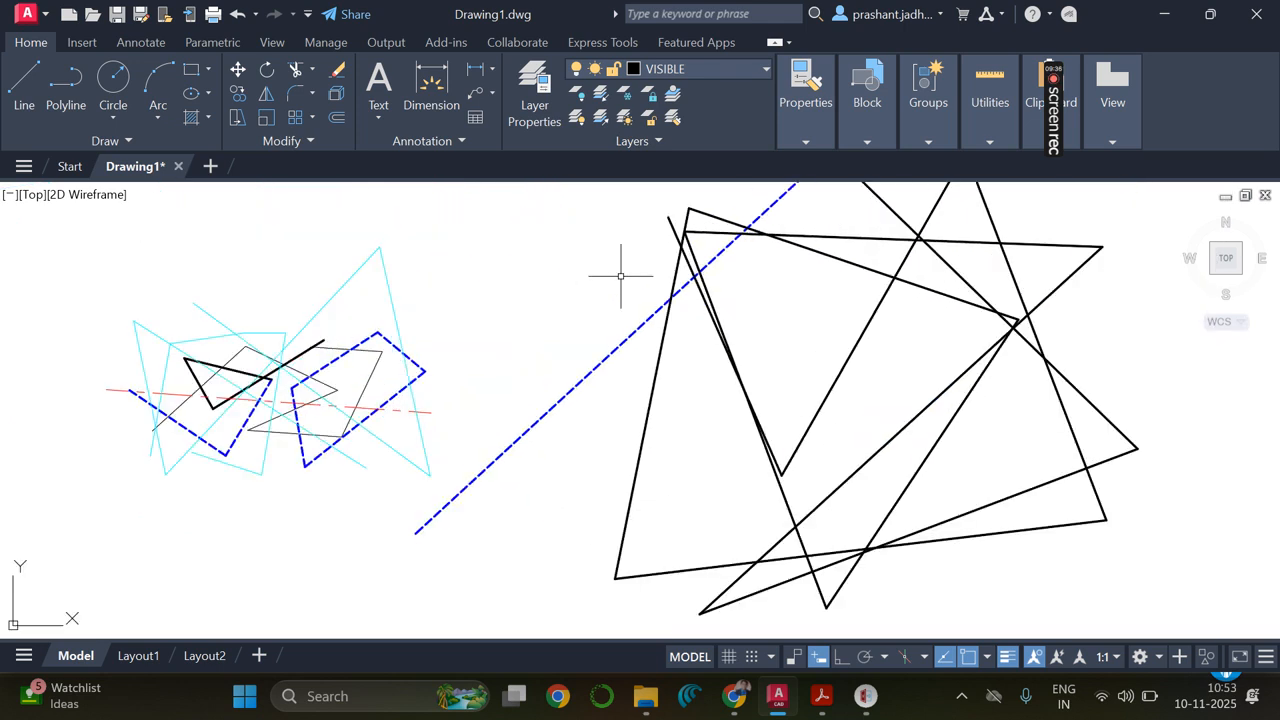
{"action": "left_click", "coordinate": [540, 419]}
{"action": "right_click", "coordinate": [540, 419]}
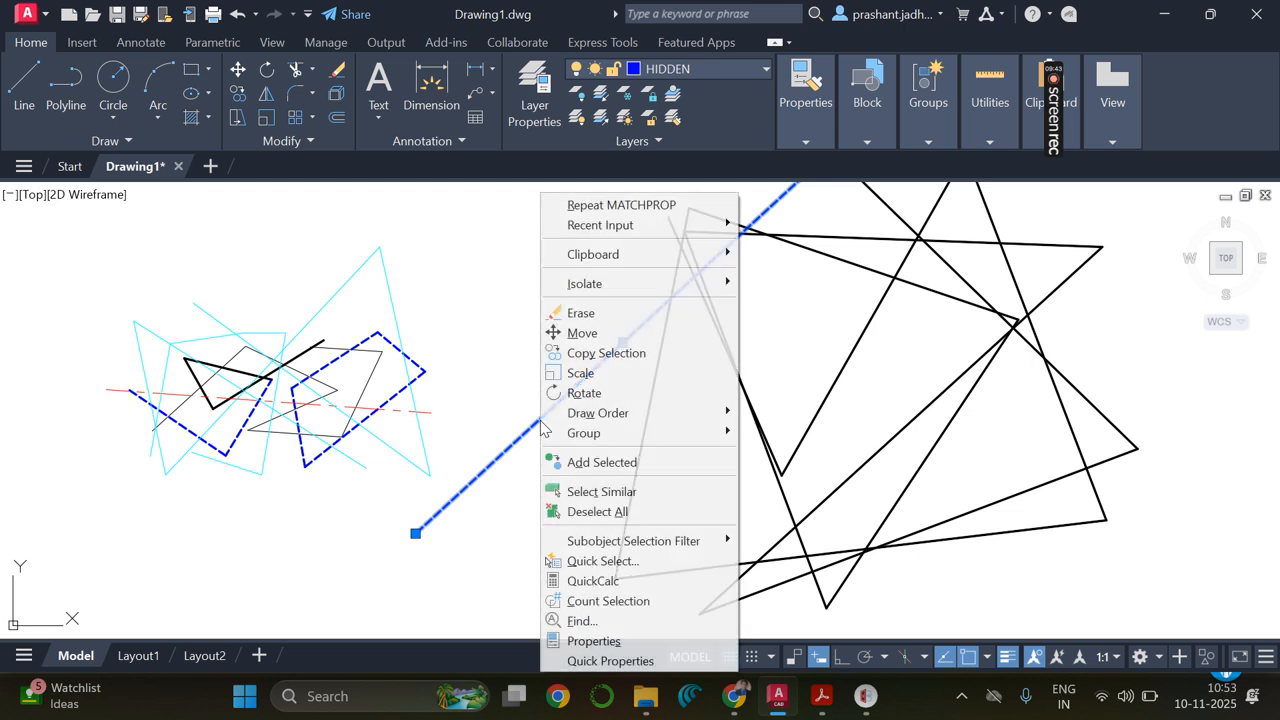
{"action": "left_click", "coordinate": [632, 645]}
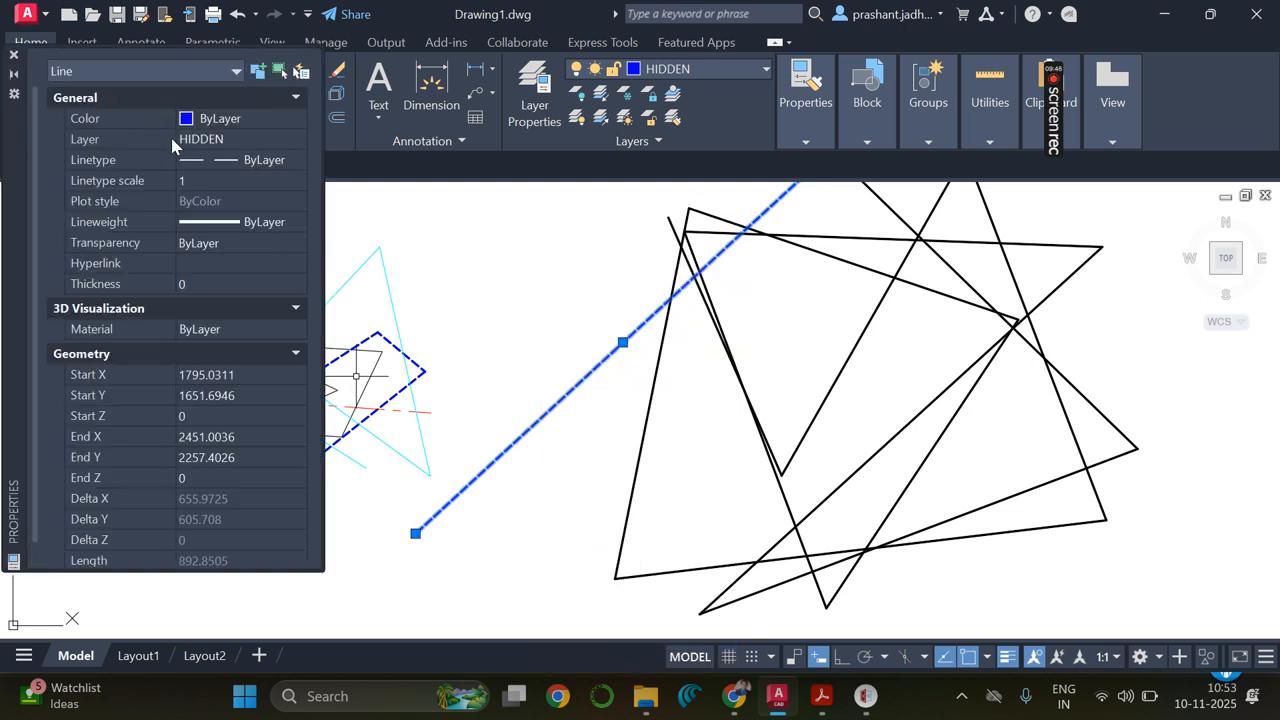
{"action": "left_click", "coordinate": [212, 180]}
{"action": "type", "text": "3"}
{"action": "key", "text": "Return"}
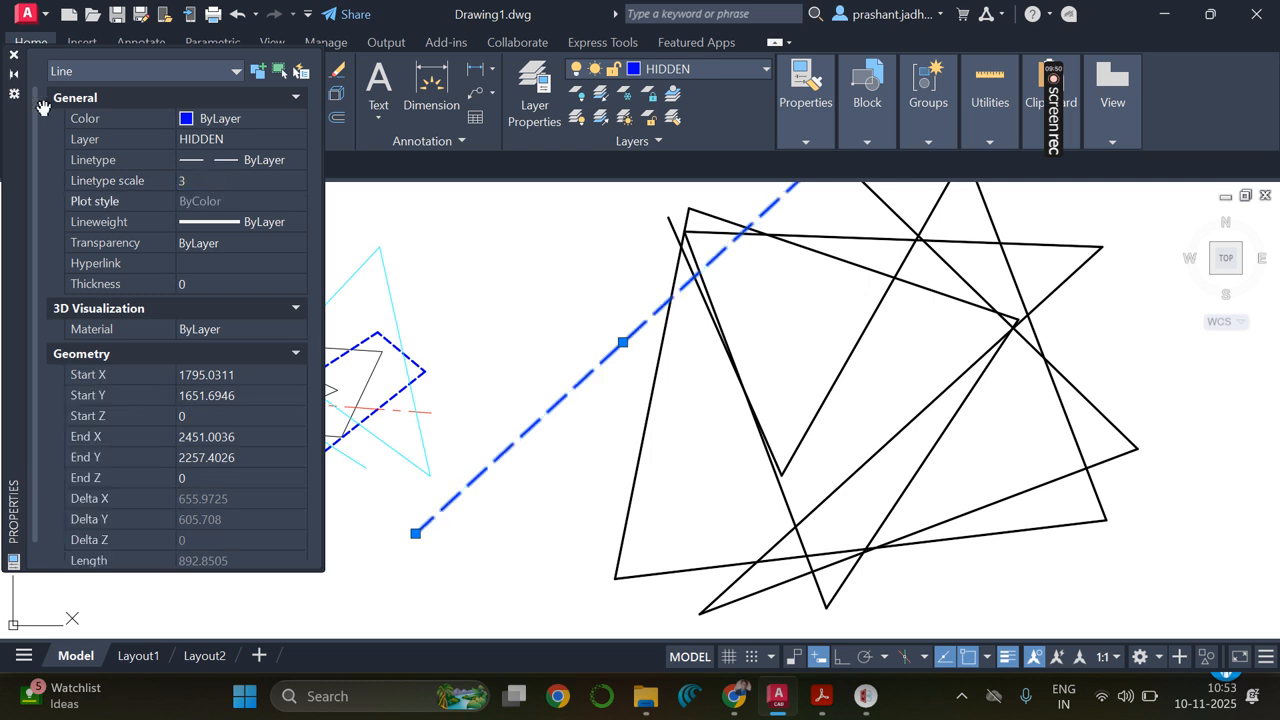
{"action": "left_click", "coordinate": [13, 57]}
{"action": "key", "text": "Escape"}
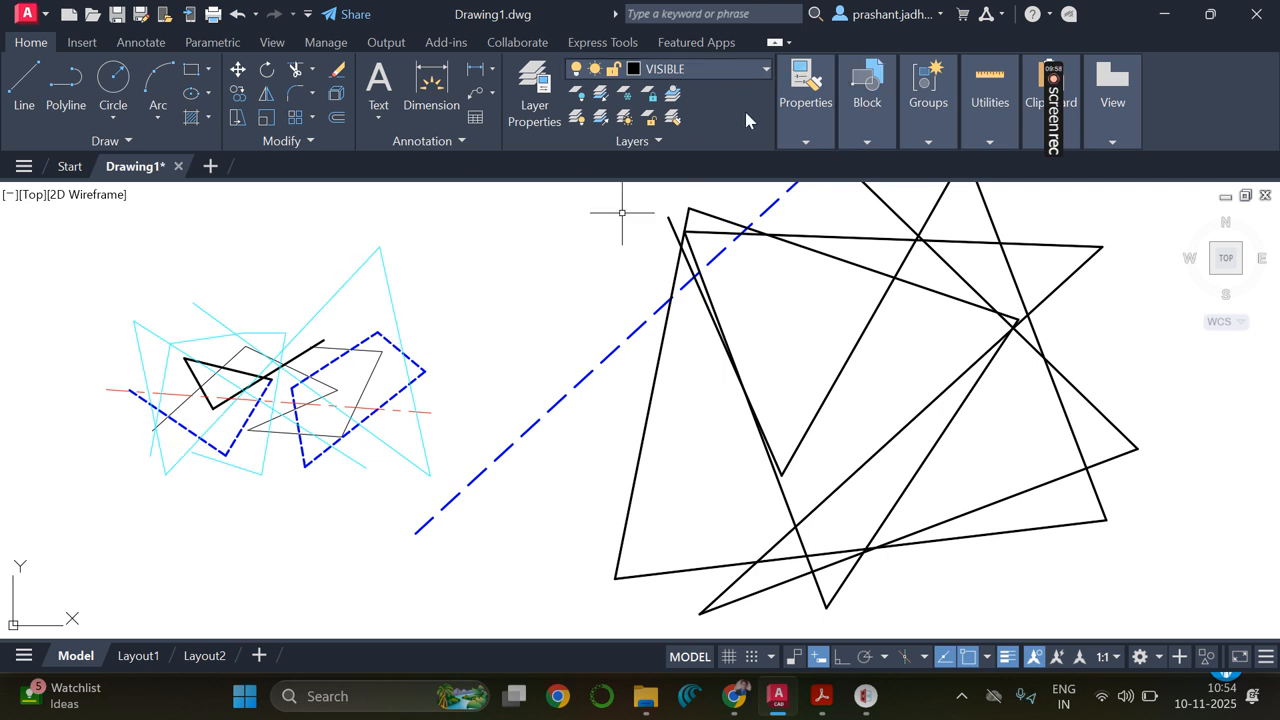
{"action": "left_click", "coordinate": [806, 145]}
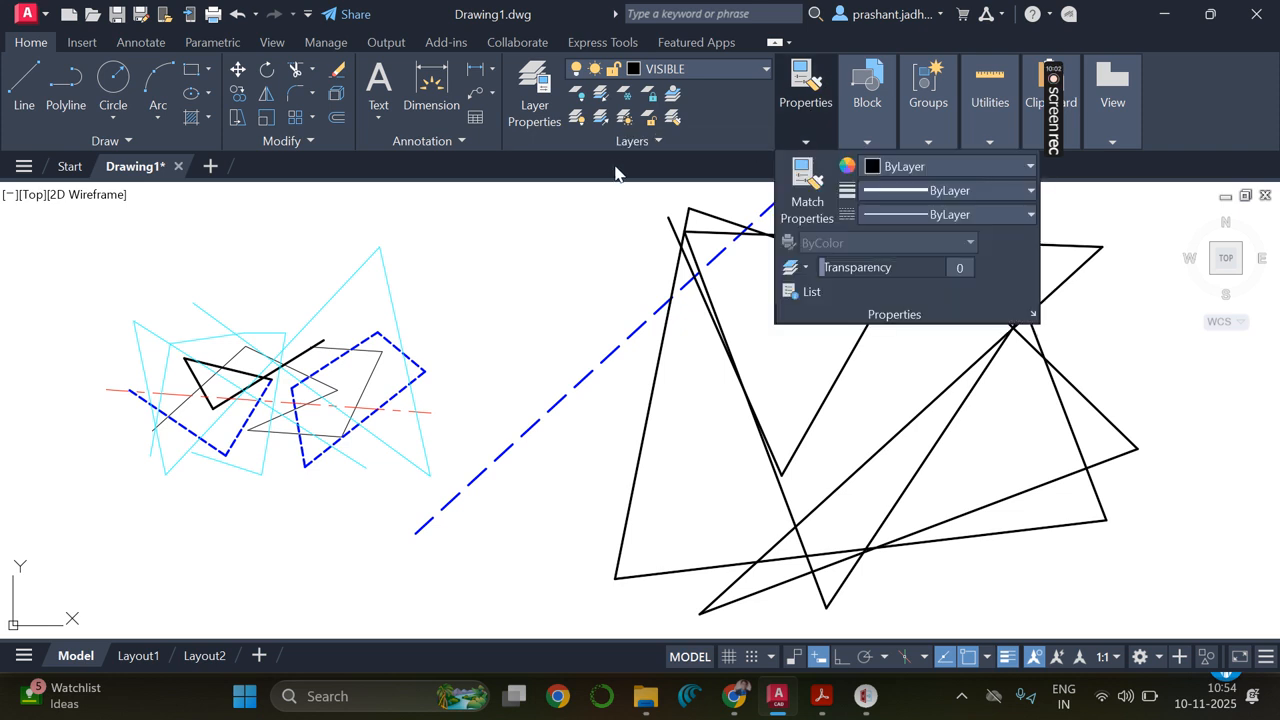
{"action": "left_click", "coordinate": [763, 70]}
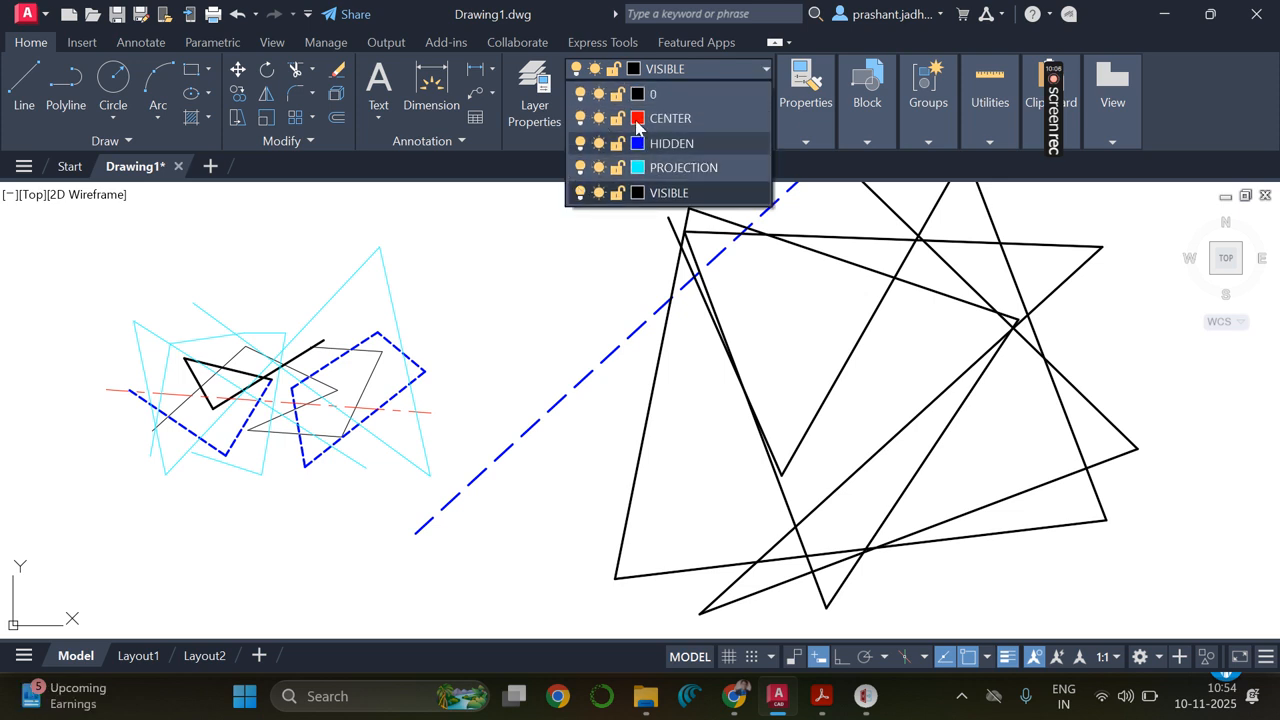
- Make HIDDEN the current layer and turn off the VISIBLE, CENTER, 0 and PROJECTION layers
{"action": "left_click", "coordinate": [672, 145]}
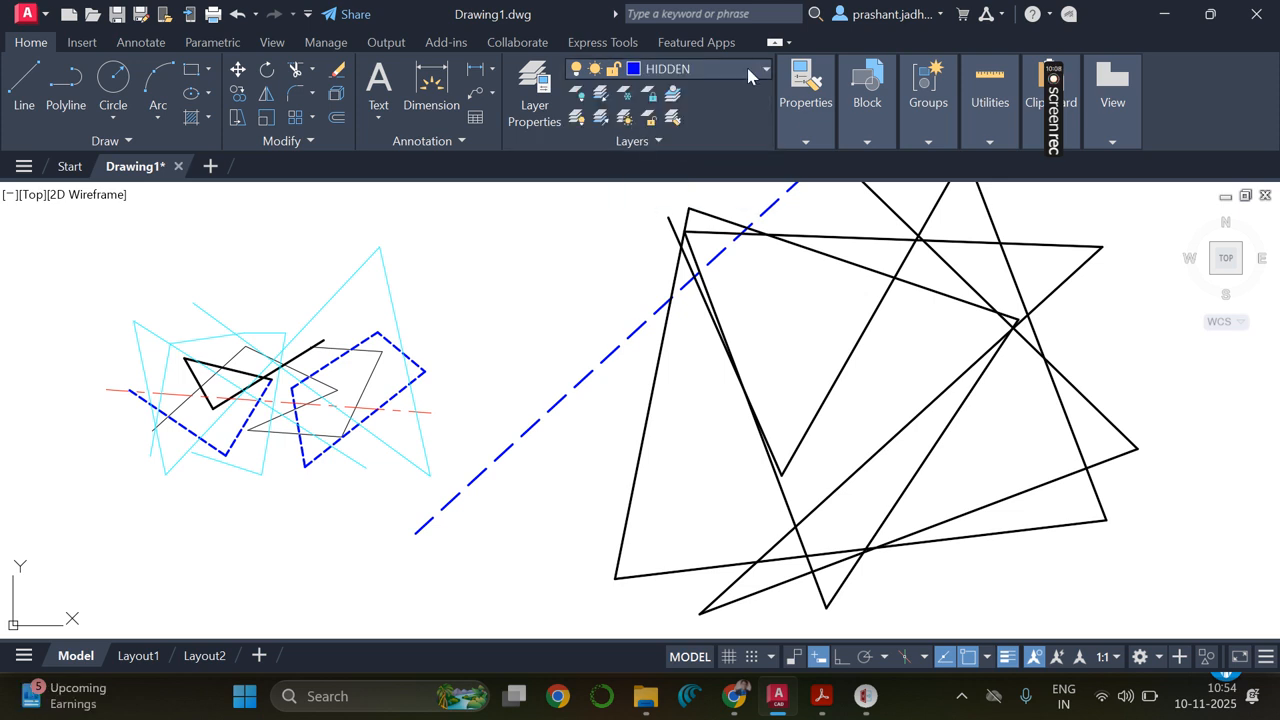
{"action": "left_click", "coordinate": [748, 76]}
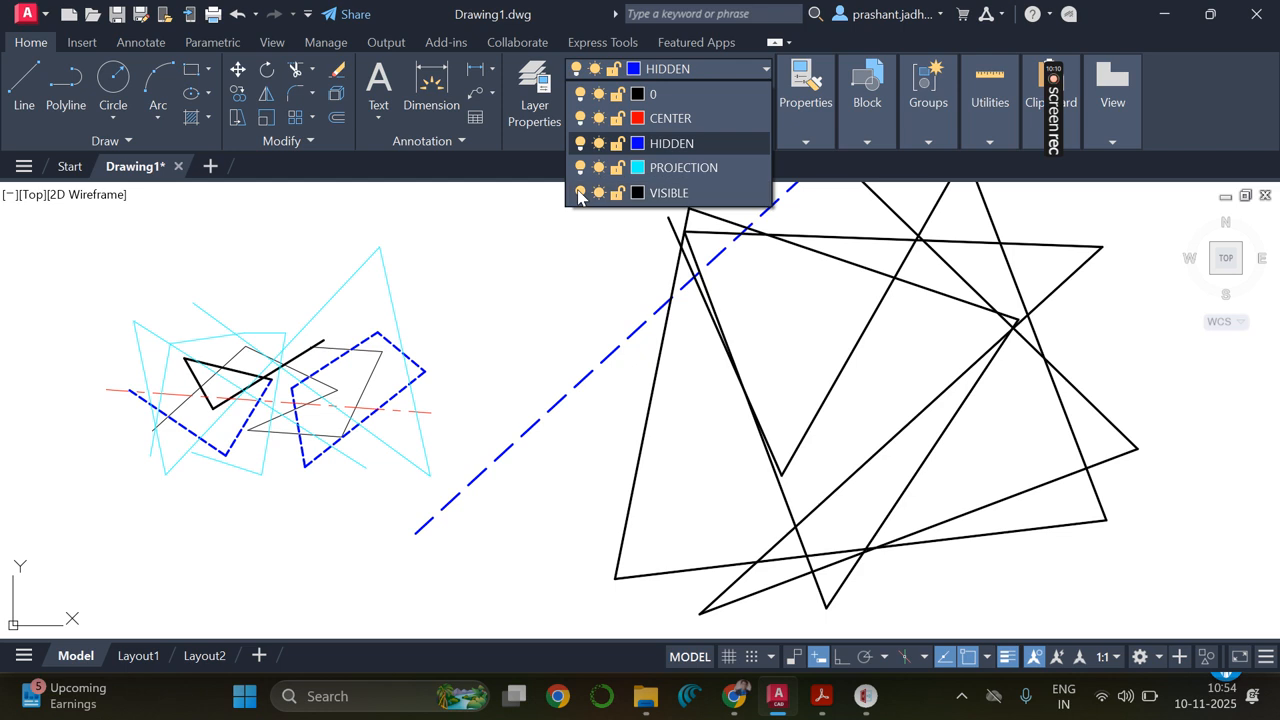
{"action": "left_click", "coordinate": [580, 192]}
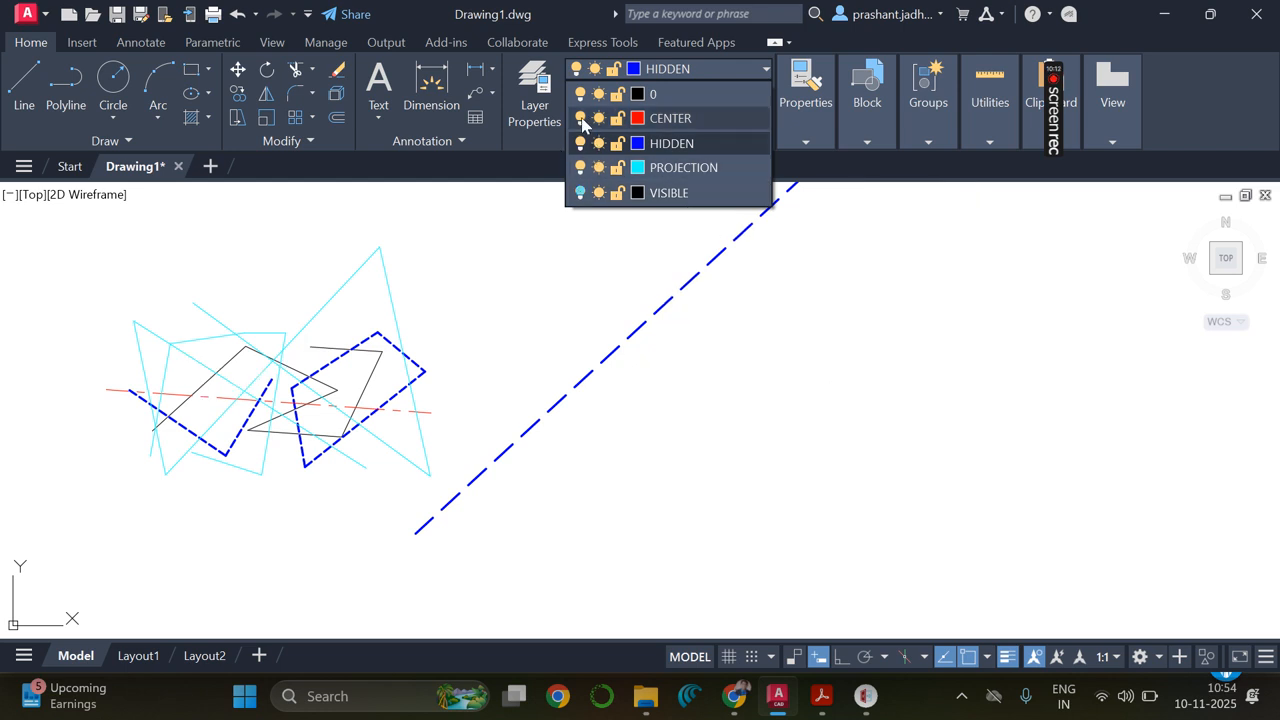
{"action": "left_click", "coordinate": [581, 119]}
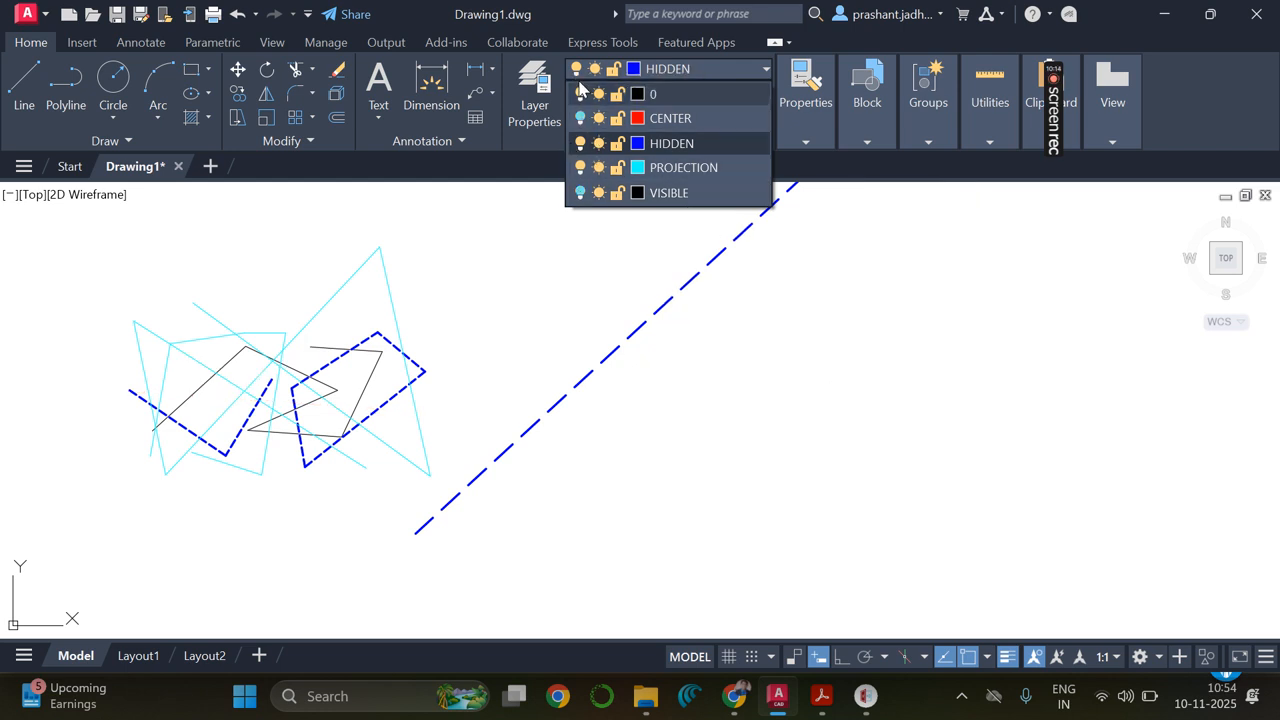
{"action": "left_click", "coordinate": [580, 94]}
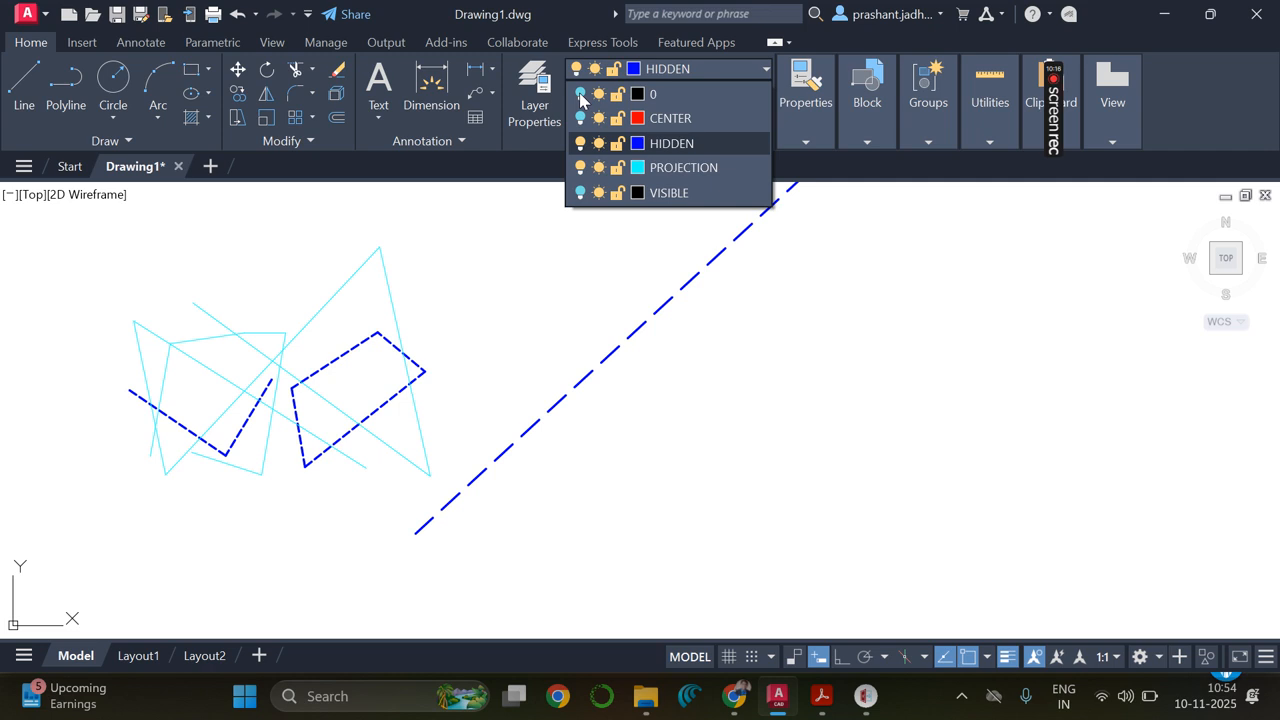
{"action": "left_click", "coordinate": [580, 170]}
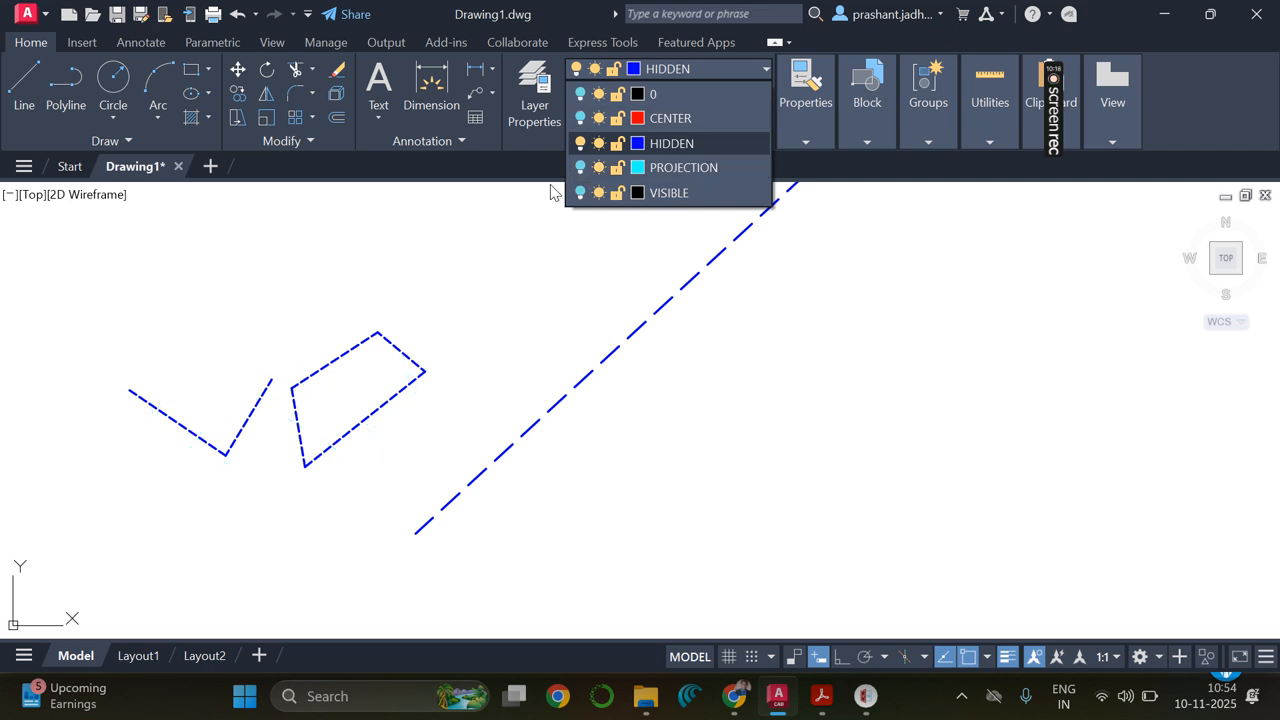
{"action": "left_click", "coordinate": [518, 230]}
- Match the properties of the long diagonal HIDDEN line onto all the smaller blue dashed sample lines
{"action": "type", "text": "MA"}
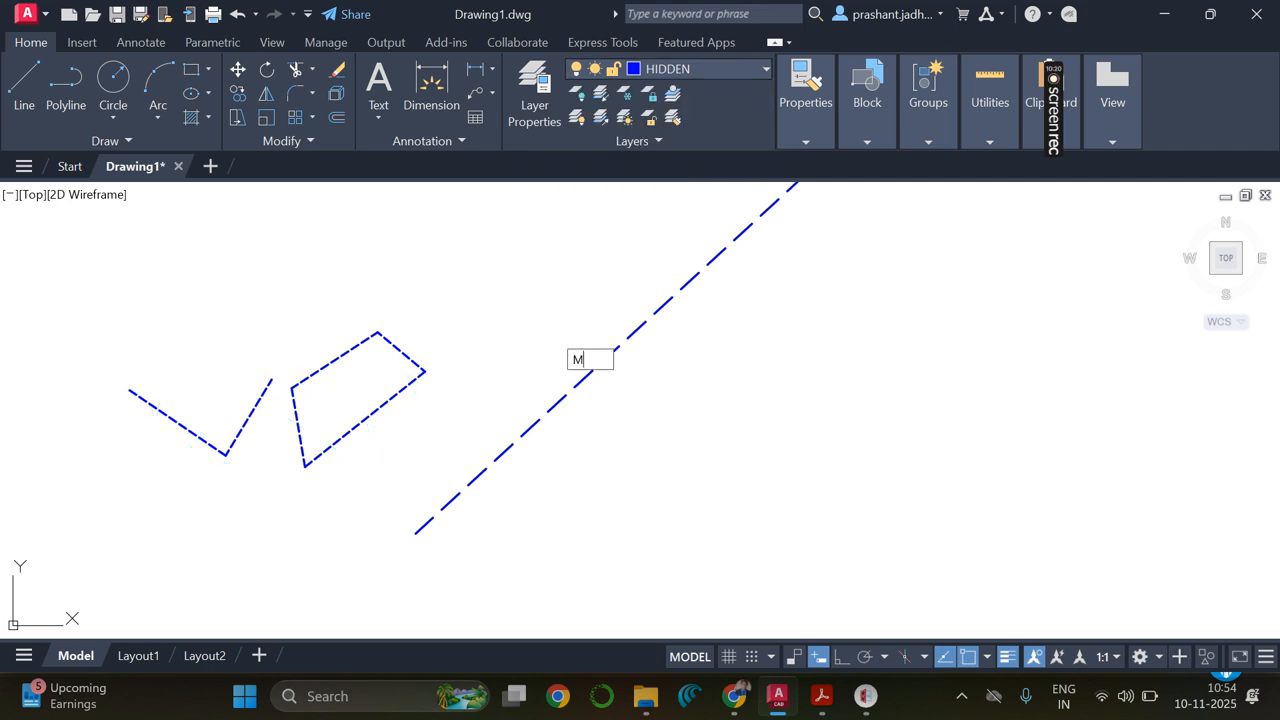
{"action": "key", "text": "Return"}
{"action": "left_click", "coordinate": [583, 370]}
{"action": "mouse_move", "coordinate": [436, 458]}
{"action": "left_mouse_down"}
{"action": "mouse_move", "coordinate": [277, 289]}
{"action": "mouse_move", "coordinate": [435, 280]}
{"action": "left_mouse_up"}
{"action": "key", "text": "Return"}
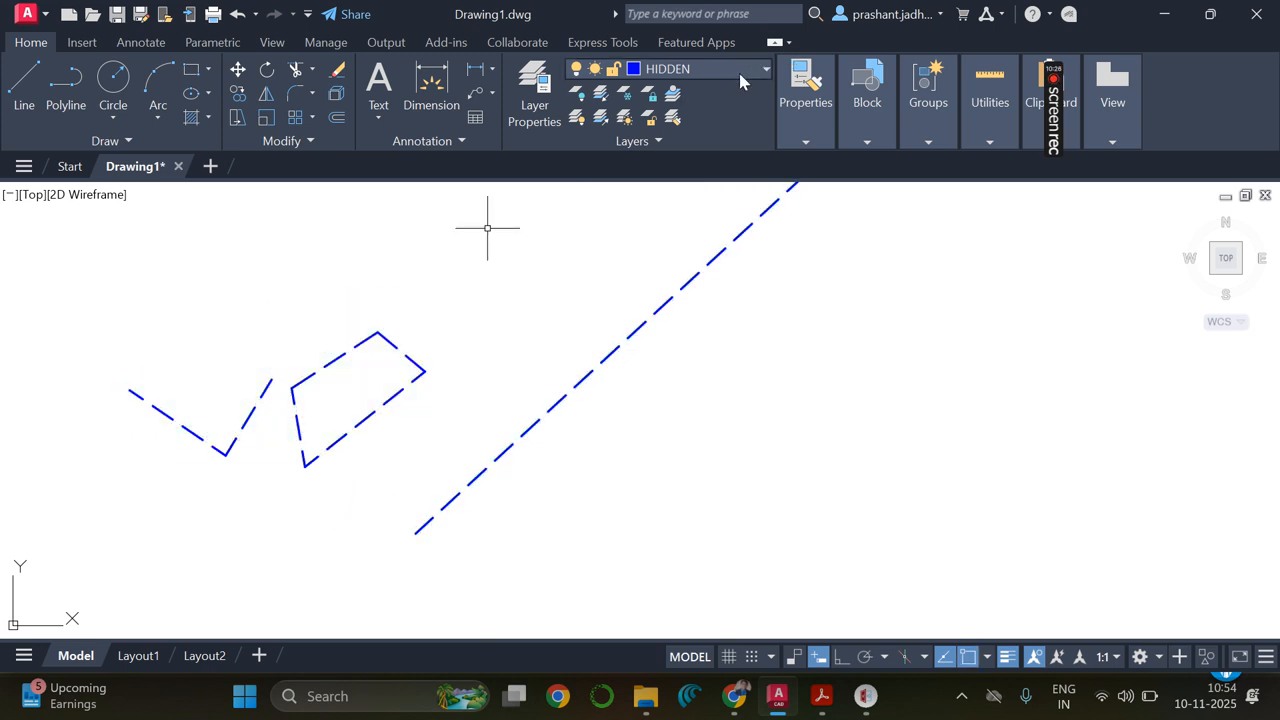
- Turn the PROJECTION, VISIBLE, CENTER and 0 layers back on
{"action": "left_click", "coordinate": [739, 73]}
{"action": "left_click", "coordinate": [581, 168]}
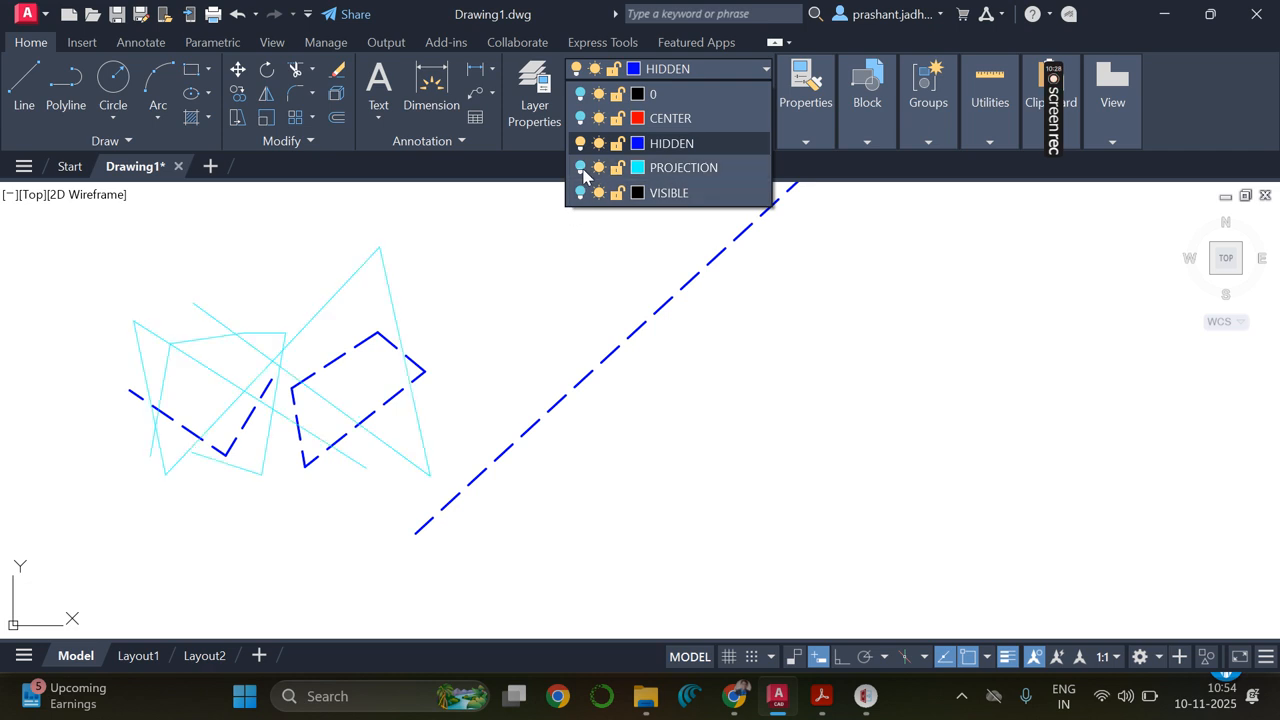
{"action": "left_click", "coordinate": [580, 192]}
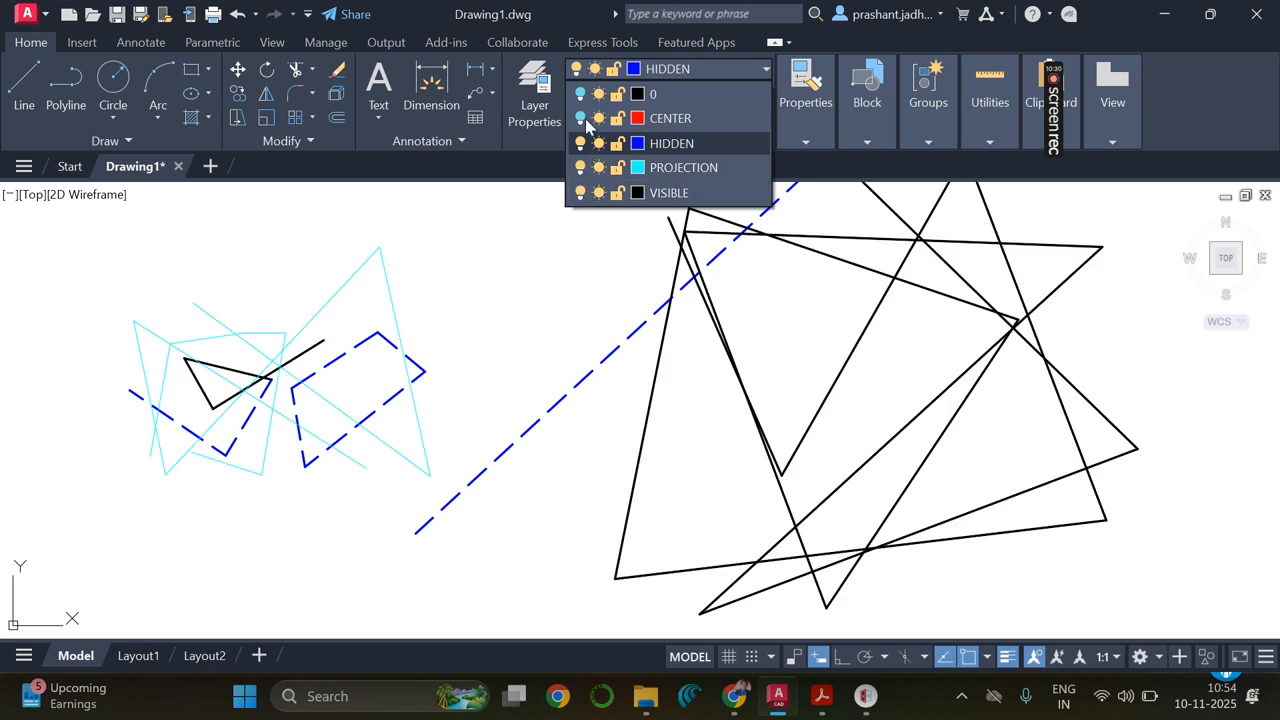
{"action": "left_click", "coordinate": [581, 118]}
{"action": "left_click", "coordinate": [581, 93]}
{"action": "scroll", "coordinate": [397, 350], "scroll_direction": "down", "scroll_amount": 8}
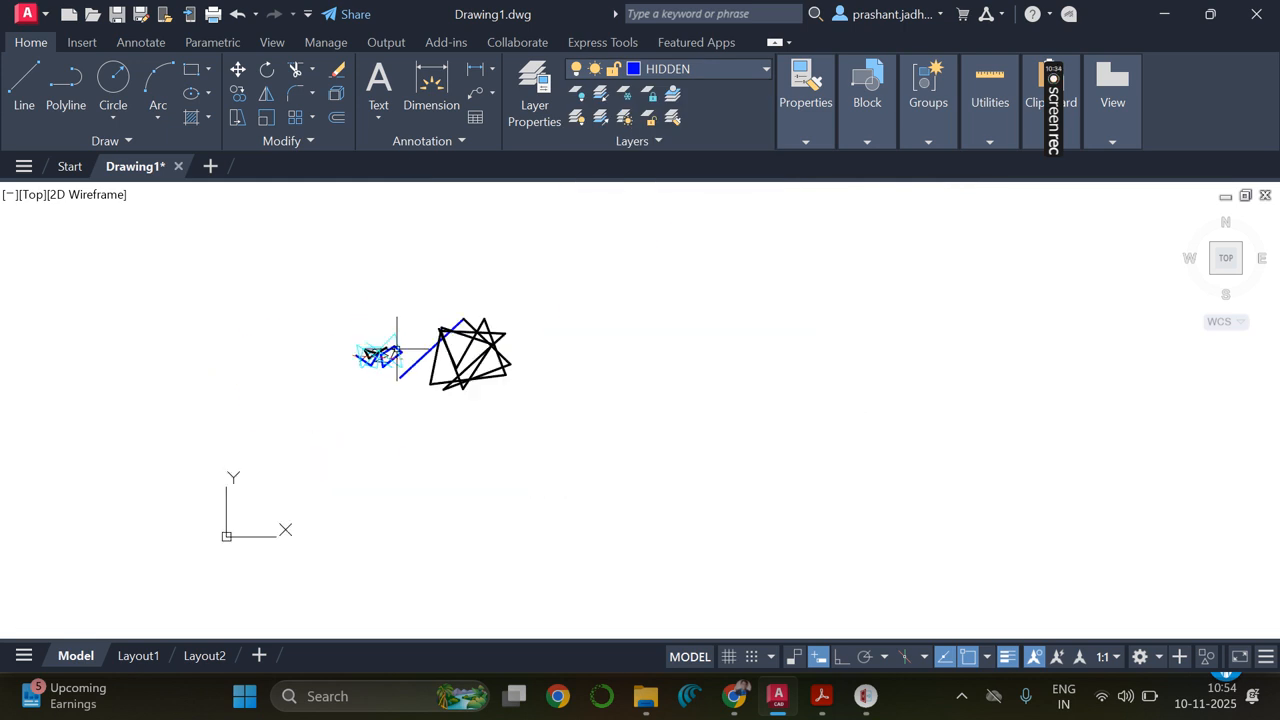
{"action": "scroll", "coordinate": [397, 350], "scroll_direction": "up", "scroll_amount": 8}
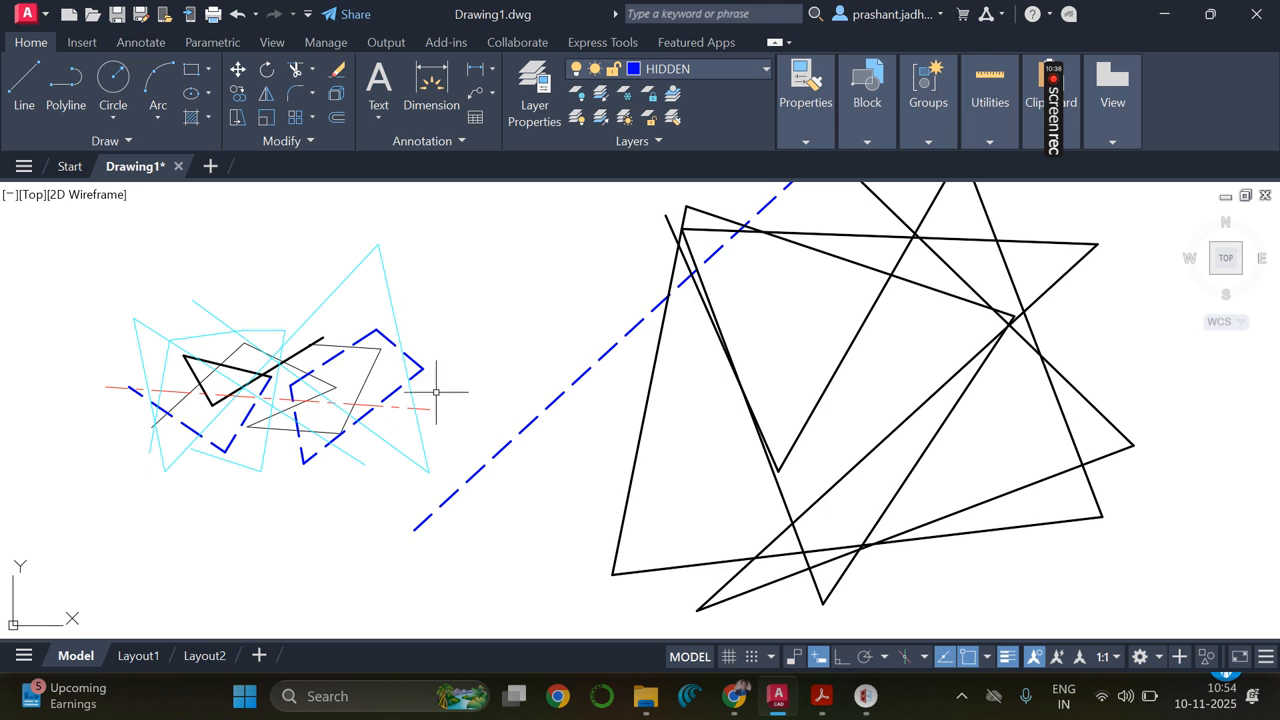
{"action": "scroll", "coordinate": [434, 391], "scroll_direction": "down", "scroll_amount": 6}
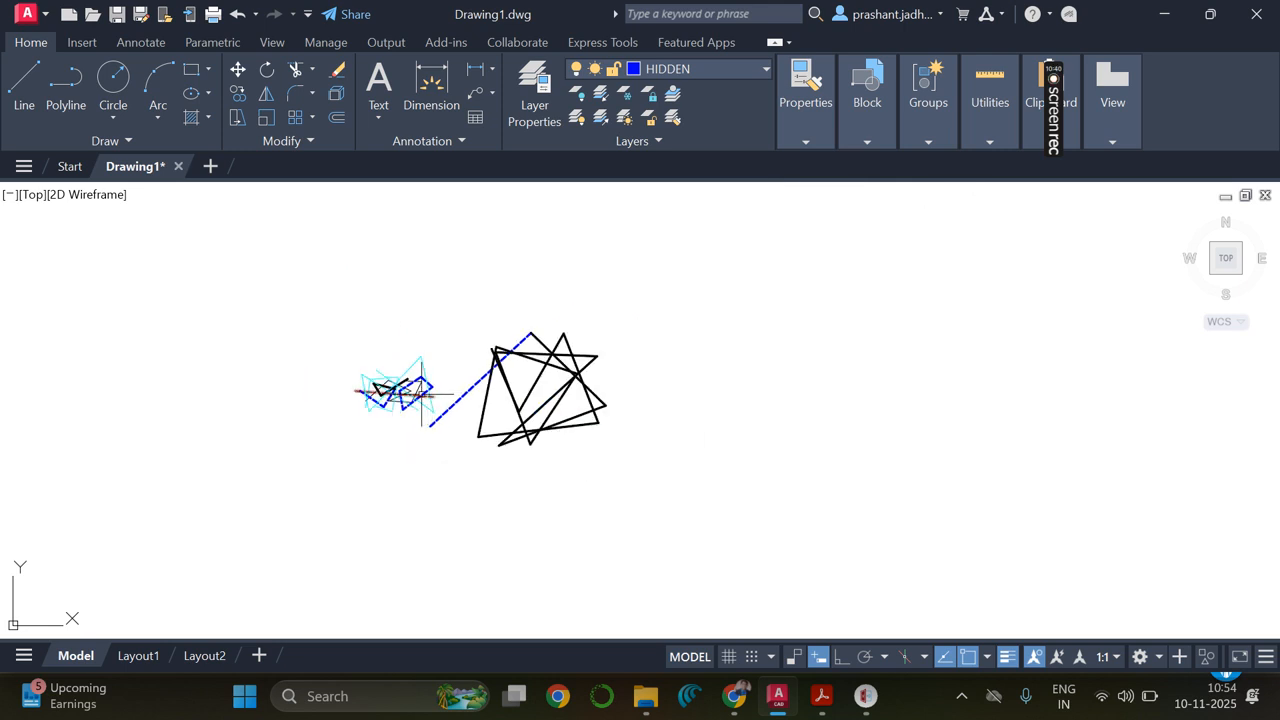
{"action": "scroll", "coordinate": [410, 396], "scroll_direction": "up", "scroll_amount": 6}
{"action": "scroll", "coordinate": [407, 399], "scroll_direction": "down", "scroll_amount": 5}
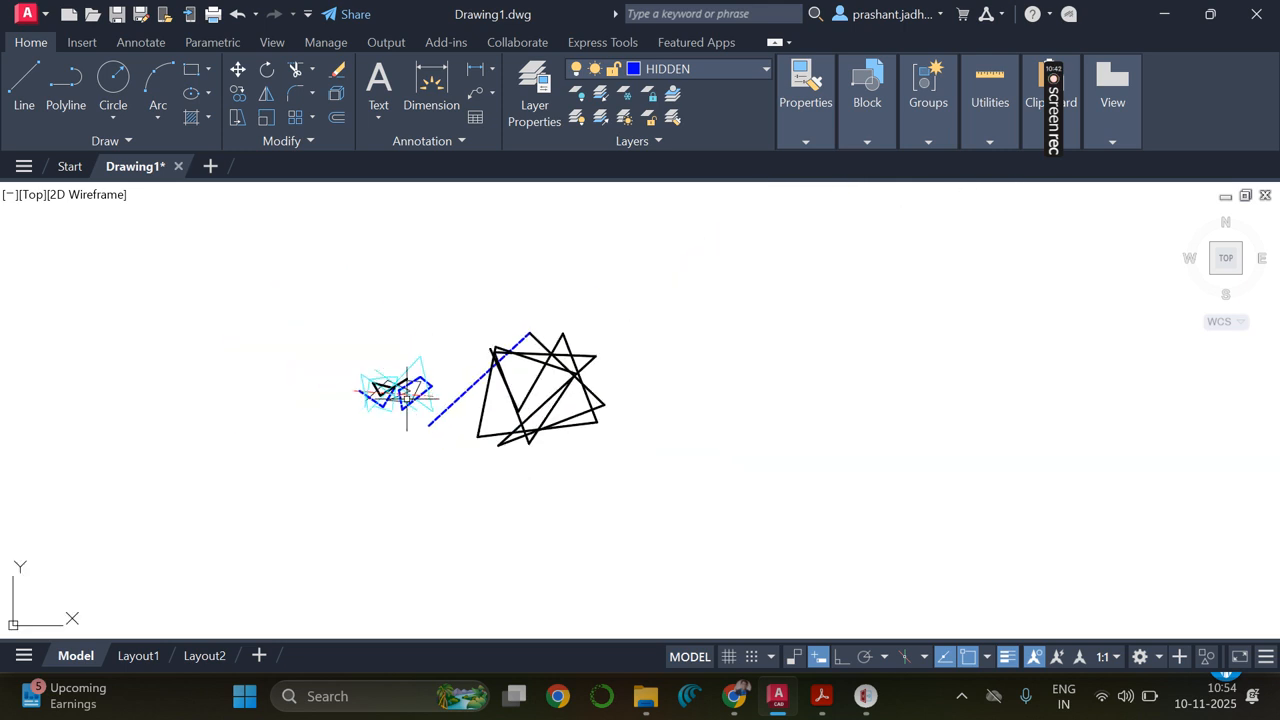
{"action": "scroll", "coordinate": [496, 352], "scroll_direction": "up", "scroll_amount": 2}
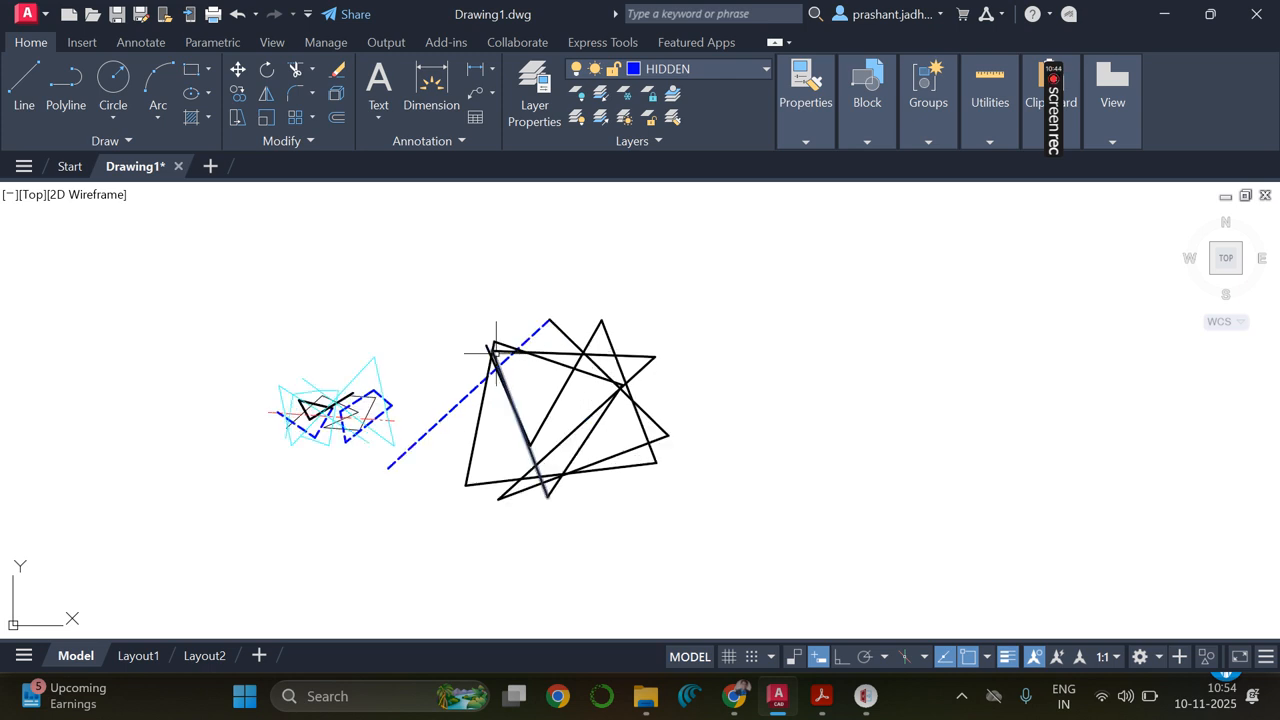